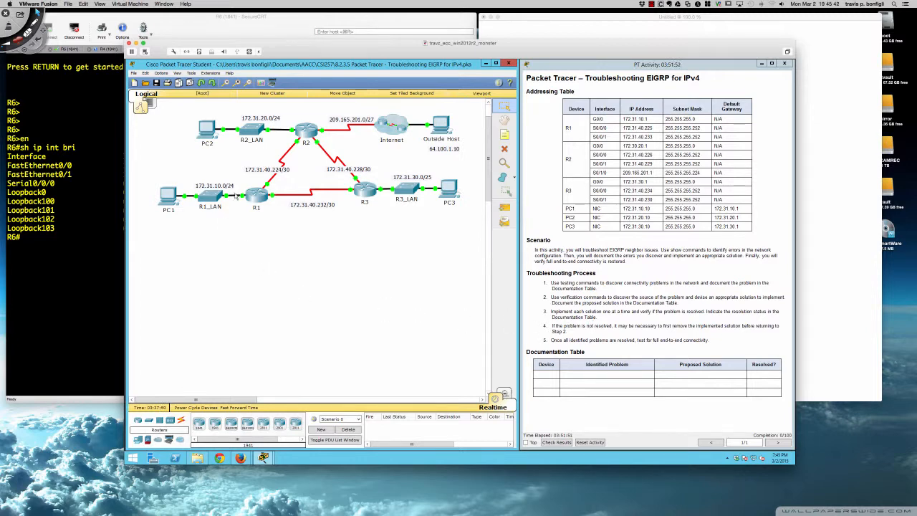
# Step: Open router R2's device window and arrange it widened and taller beneath the network topology
pyautogui.click(305, 129)
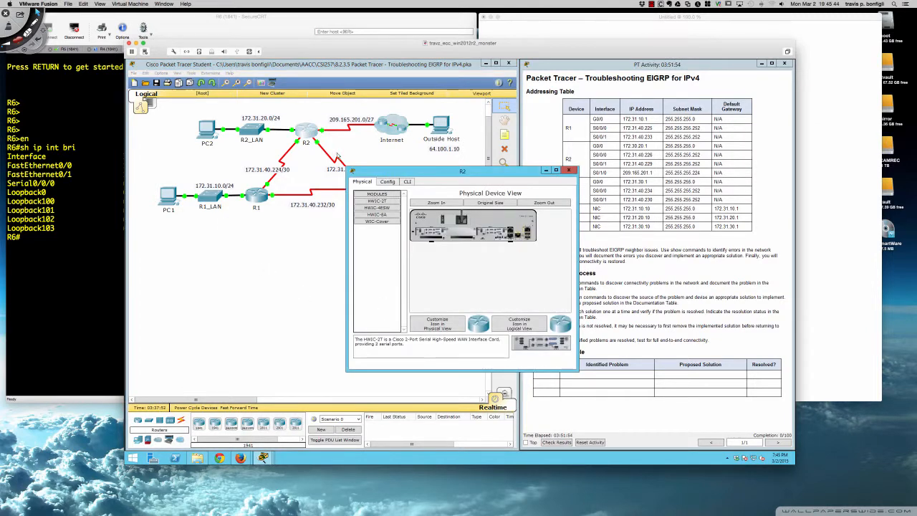
pyautogui.moveTo(388, 171); pyautogui.dragTo(172, 249)
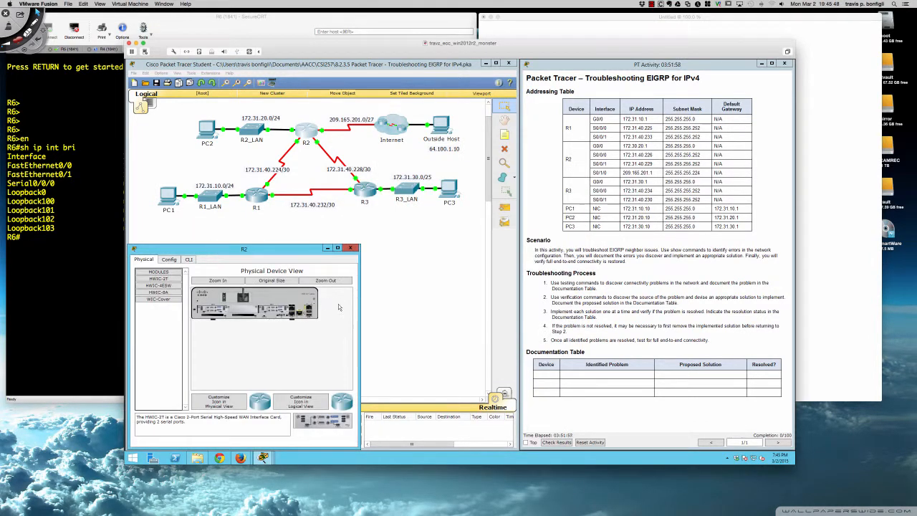
pyautogui.moveTo(360, 310); pyautogui.dragTo(516, 303)
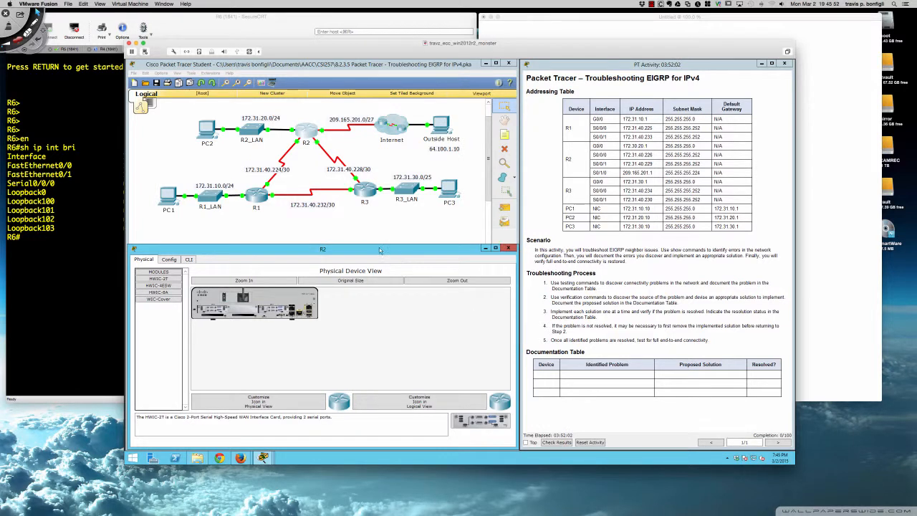
pyautogui.moveTo(378, 244); pyautogui.dragTo(376, 217)
# Step: Open router R1's device window, enlarge it beneath the topology and show its command-line interface
pyautogui.click(256, 195)
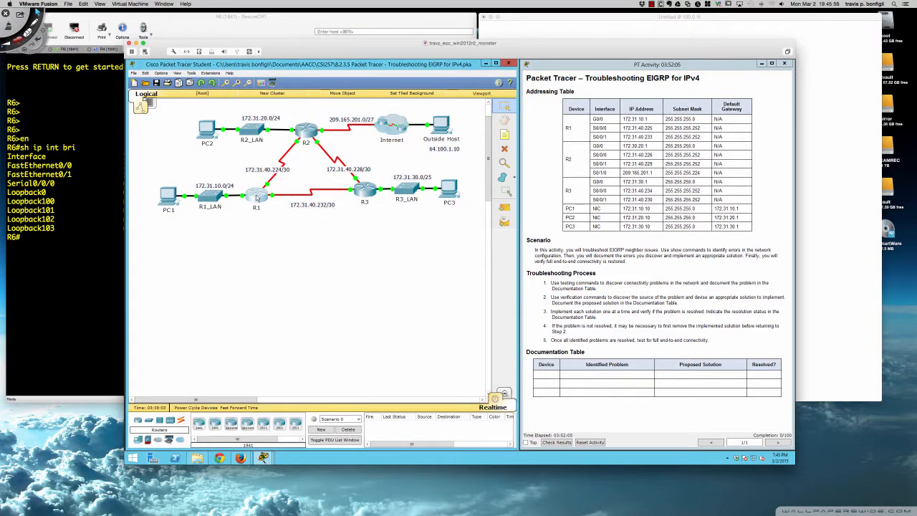
pyautogui.moveTo(448, 174); pyautogui.dragTo(231, 253)
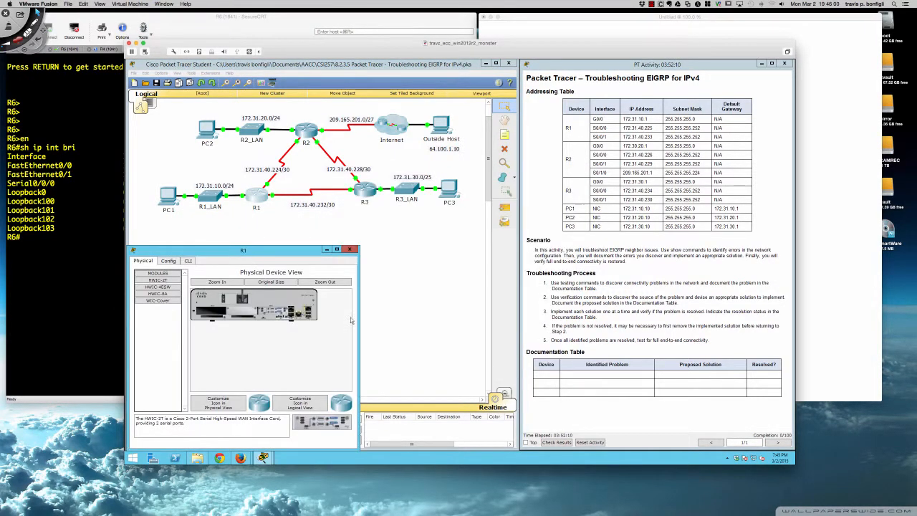
pyautogui.moveTo(359, 327); pyautogui.dragTo(509, 319)
pyautogui.moveTo(363, 245); pyautogui.dragTo(365, 213)
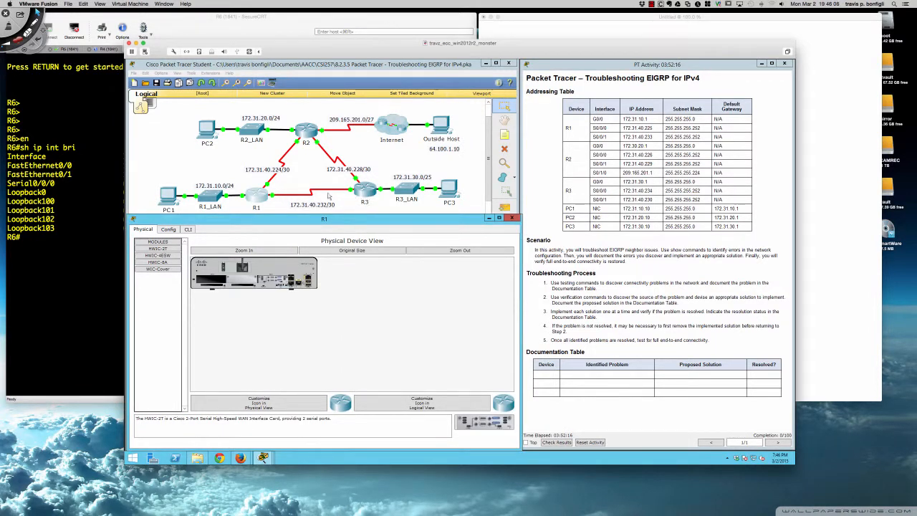
pyautogui.click(187, 229)
# Step: Open router R3's device window, enlarge it beneath the topology and start its command-line session
pyautogui.click(358, 197)
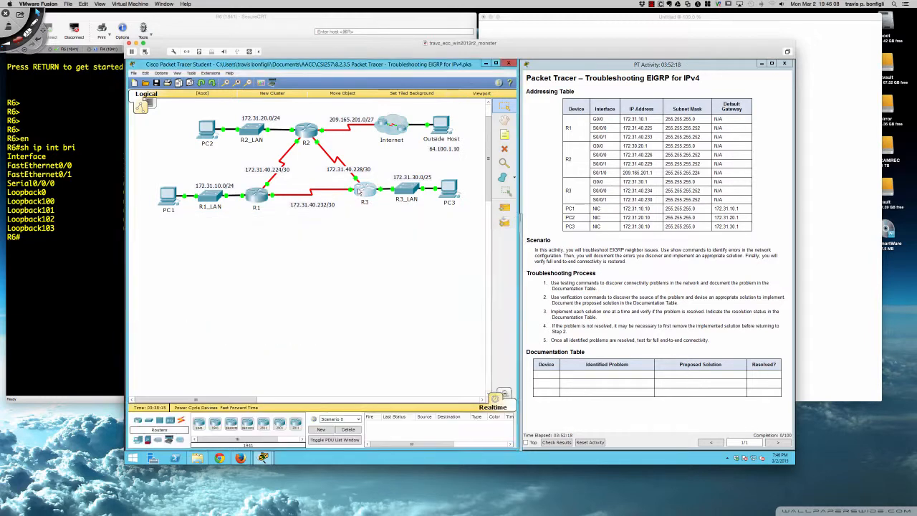
pyautogui.moveTo(416, 174); pyautogui.dragTo(199, 253)
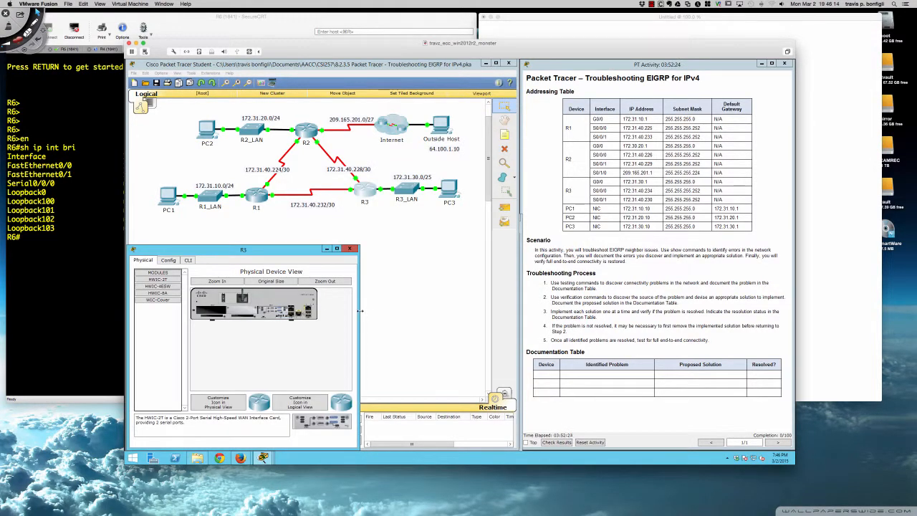
pyautogui.moveTo(360, 310); pyautogui.dragTo(519, 310)
pyautogui.moveTo(366, 245); pyautogui.dragTo(362, 216)
pyautogui.click(187, 230)
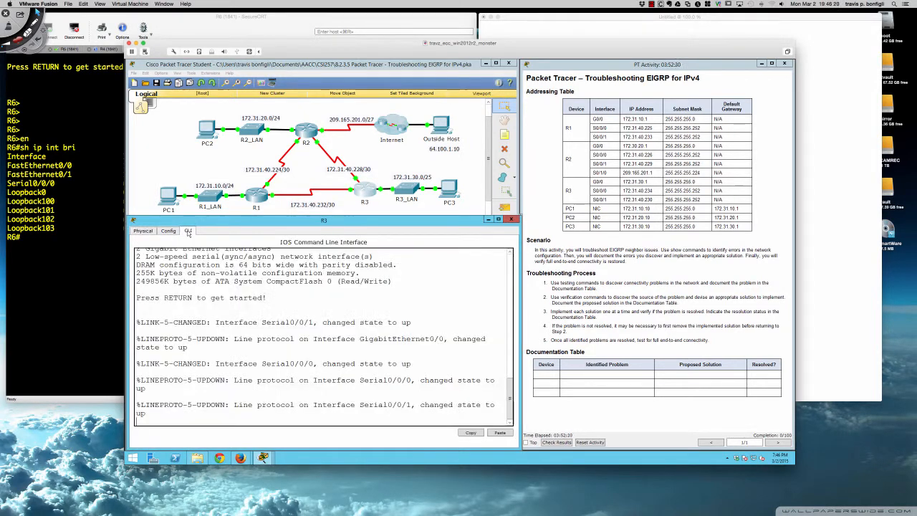
pyautogui.press('Return')
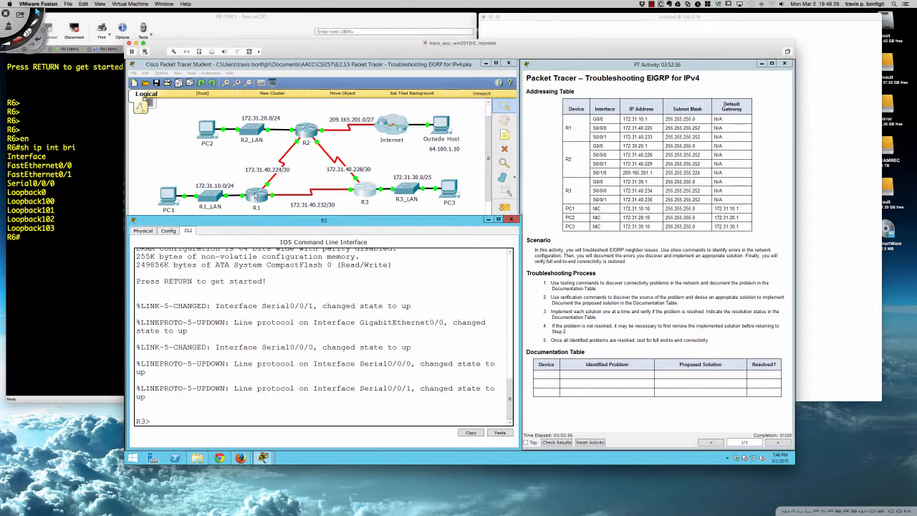
# Step: Switch to router R1's command line, start its session and enter privileged EXEC mode with en
pyautogui.click(254, 193)
pyautogui.press('Return')
pyautogui.press('Return')
pyautogui.press('Return')
pyautogui.press('Return')
pyautogui.press('Return')
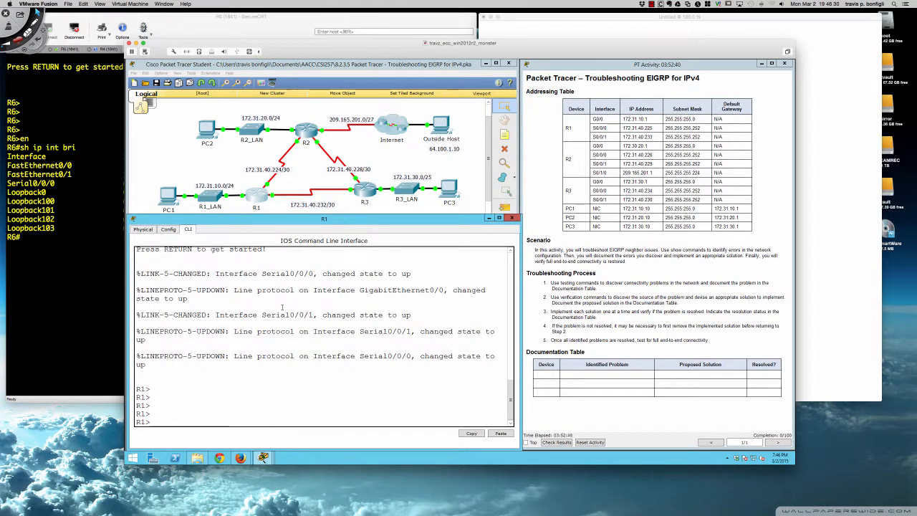
pyautogui.write('en')
pyautogui.press('Return')
pyautogui.press('Return')
pyautogui.press('Return')
pyautogui.press('Return')
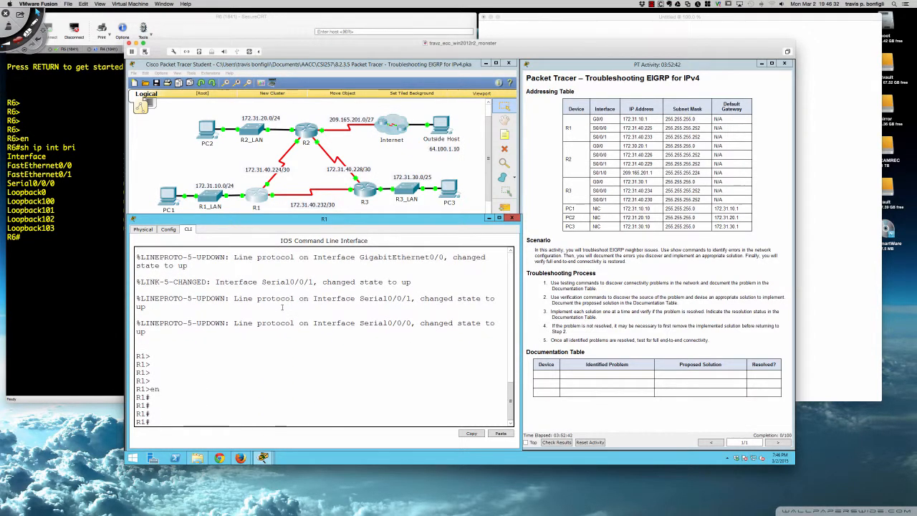
# Step: Display R1's routing table with sh ip route and examine the listed routes and the gateway of last resort
pyautogui.write('sh ip route')
pyautogui.press('Return')
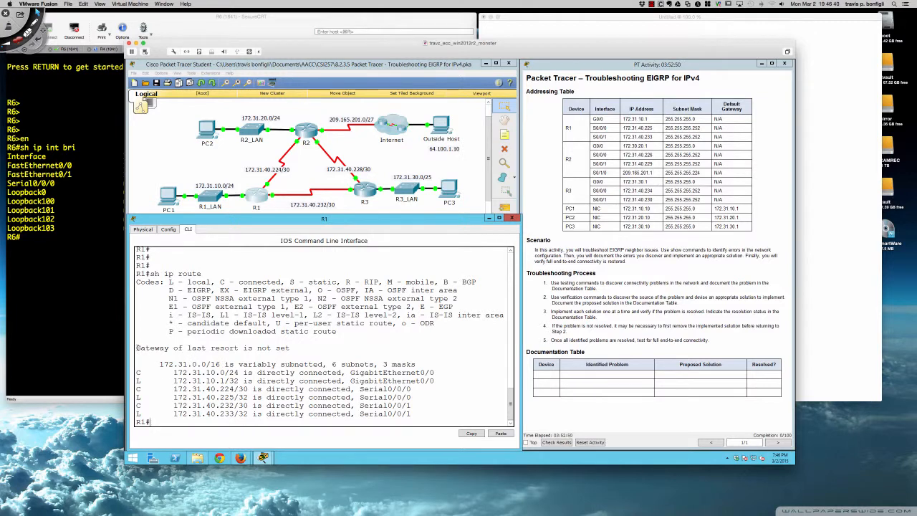
pyautogui.moveTo(136, 347); pyautogui.dragTo(422, 417)
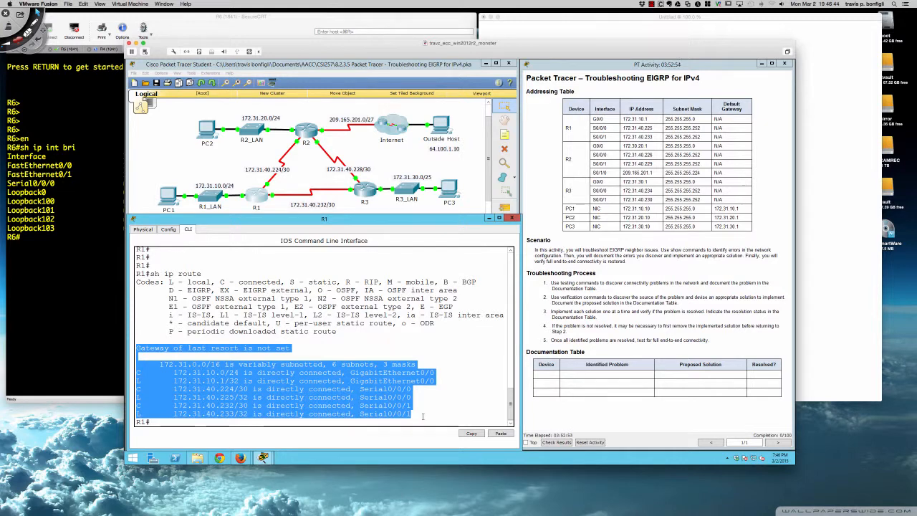
pyautogui.click(327, 397)
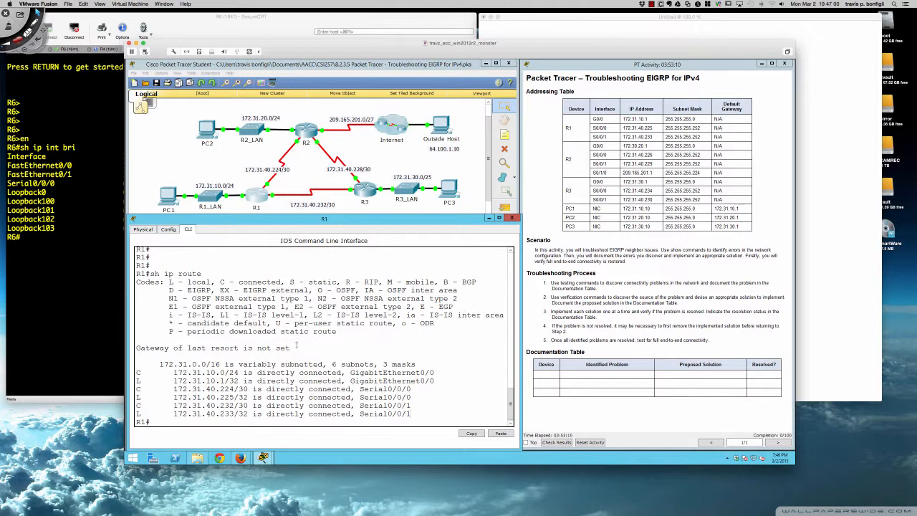
pyautogui.moveTo(294, 347); pyautogui.dragTo(171, 348)
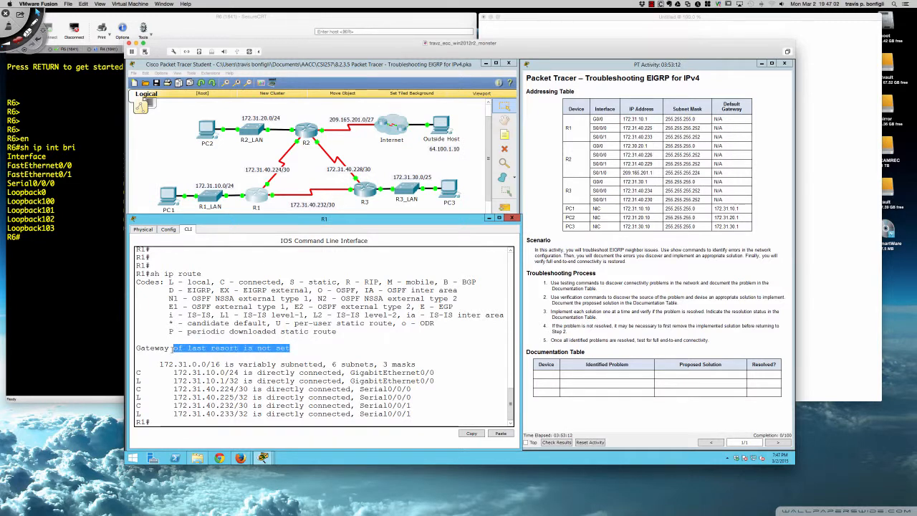
pyautogui.click(309, 343)
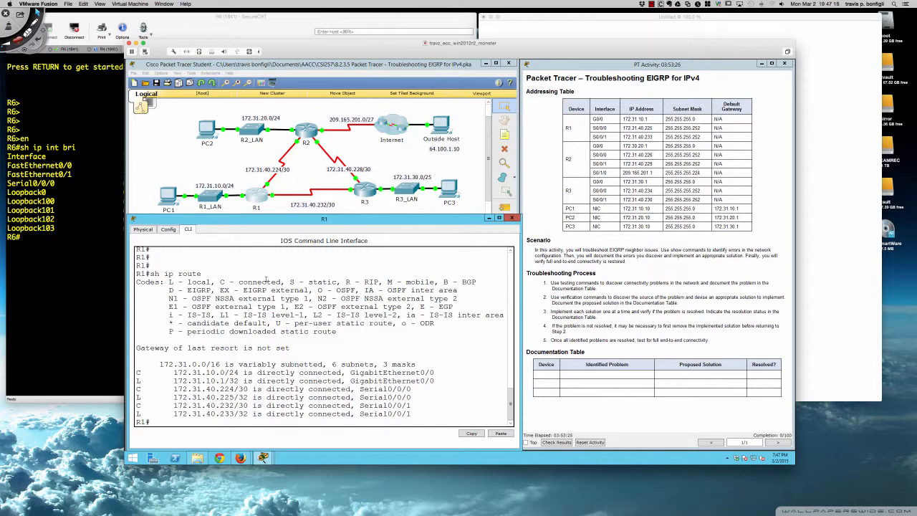
# Step: Test connectivity from R1 to the Outside Host by pinging 64.100.1.10
pyautogui.press('Return')
pyautogui.press('Return')
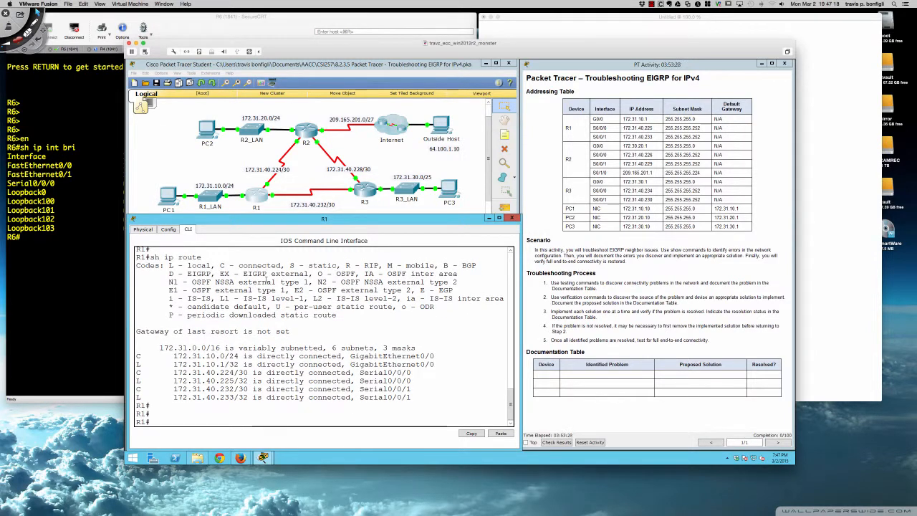
pyautogui.write('ping 64.100.1.10')
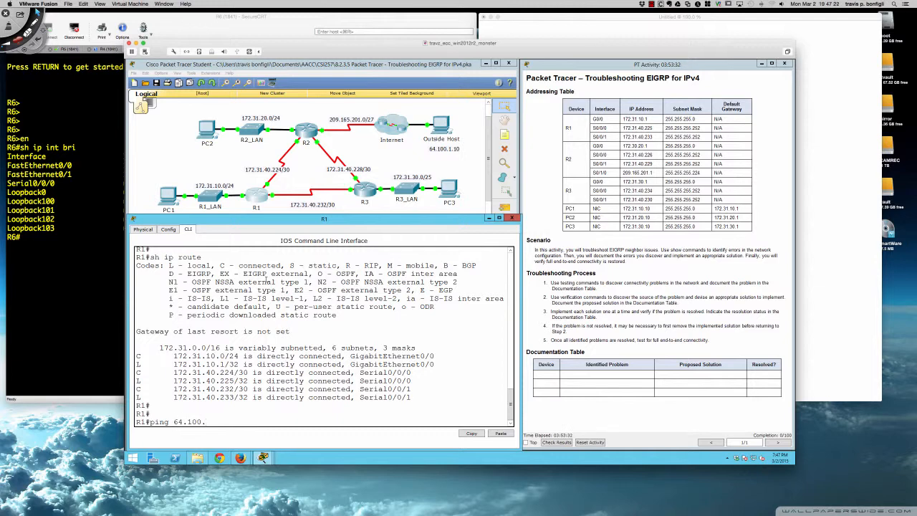
pyautogui.press('Return')
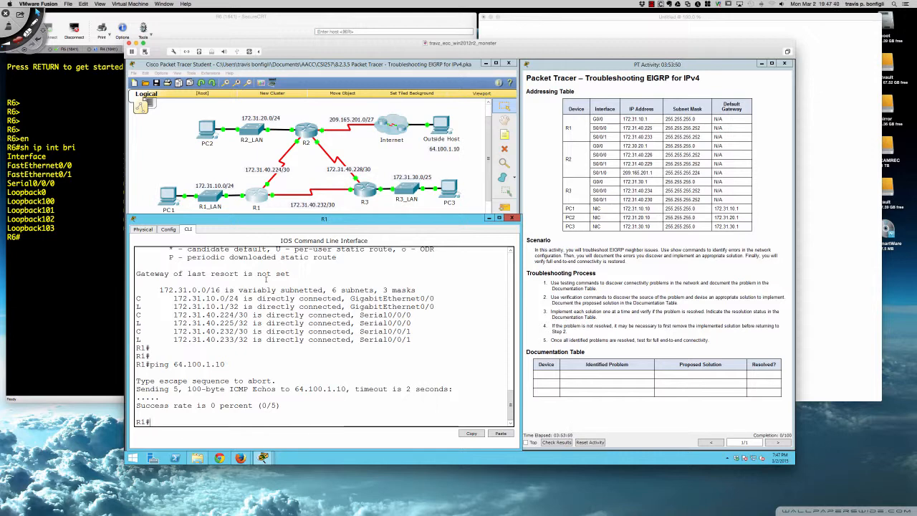
# Step: Display R1's running configuration with sh run and review the GigabitEthernet interface settings
pyautogui.write('sh run')
pyautogui.press('Return')
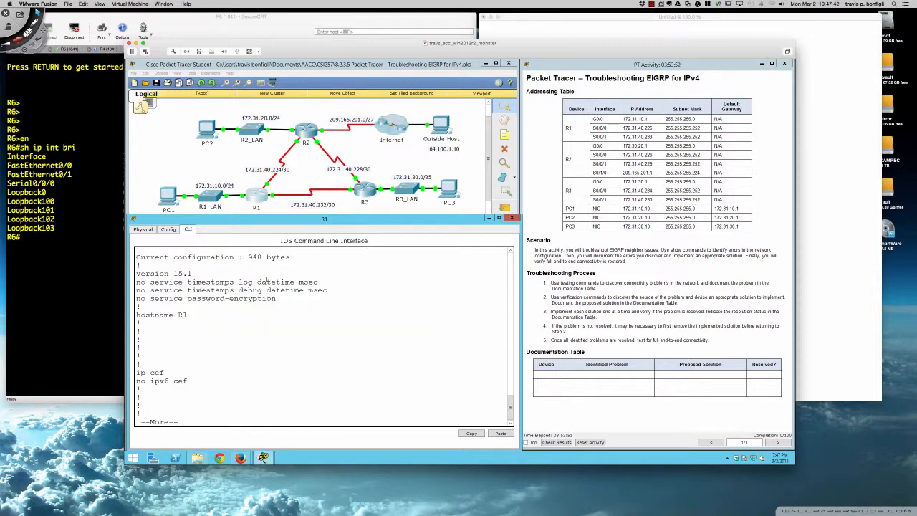
pyautogui.press('space')
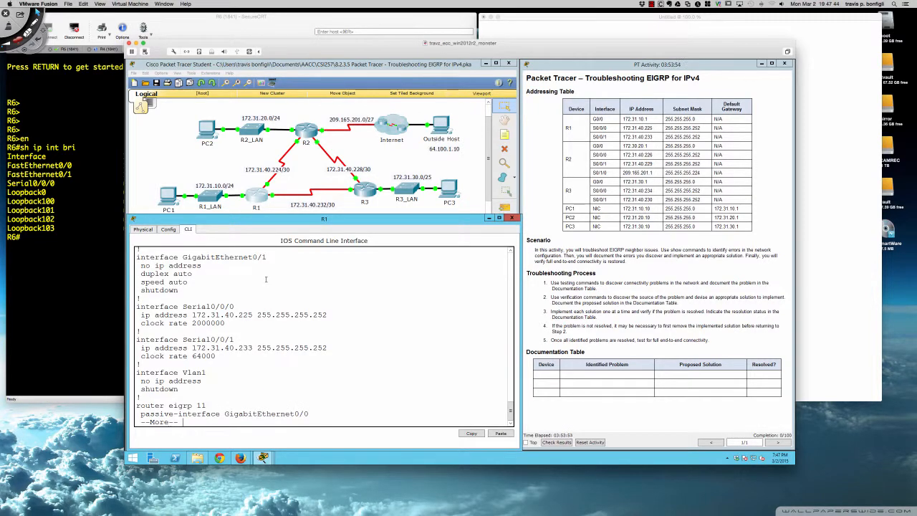
pyautogui.scroll(2, 258, 284)
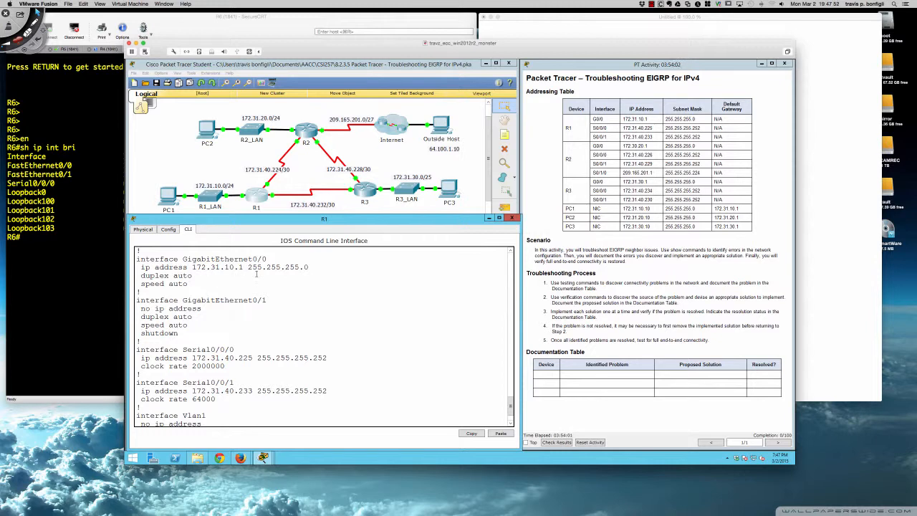
pyautogui.scroll(-2, 256, 267)
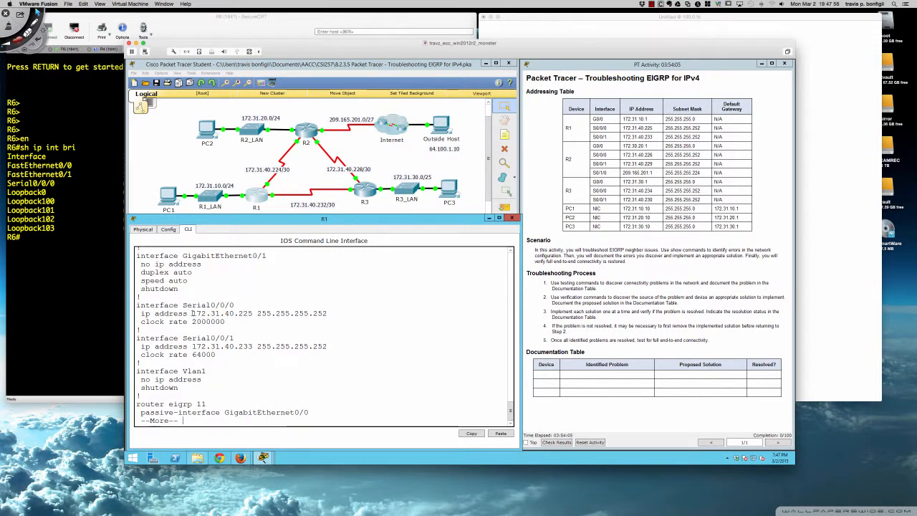
# Step: Check the IP addresses and subnet masks of Serial0/0/0 and Serial0/0/1 in R1's running configuration
pyautogui.moveTo(192, 313); pyautogui.dragTo(252, 313)
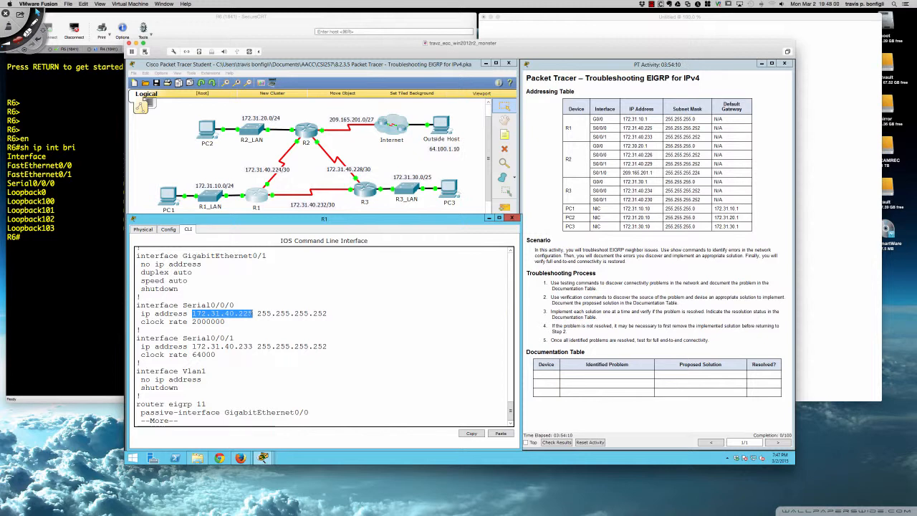
pyautogui.click(250, 317)
pyautogui.moveTo(256, 314); pyautogui.dragTo(327, 314)
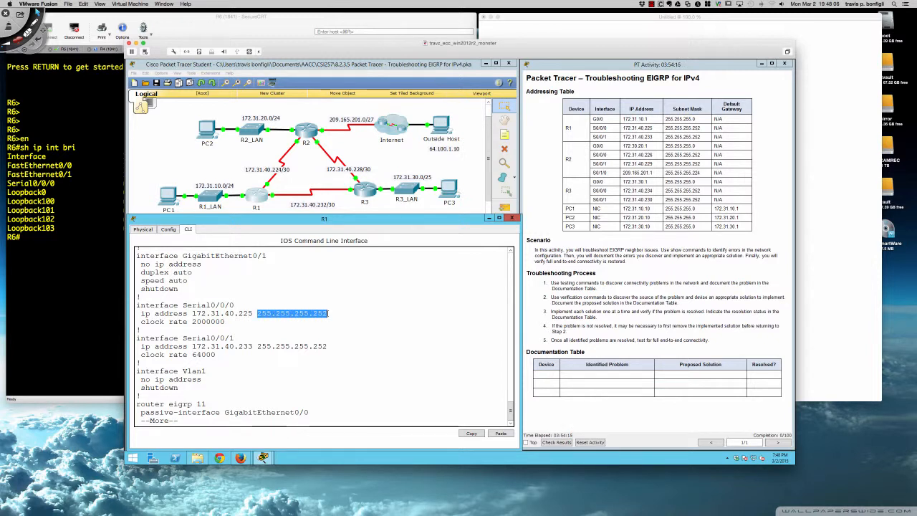
pyautogui.click(269, 321)
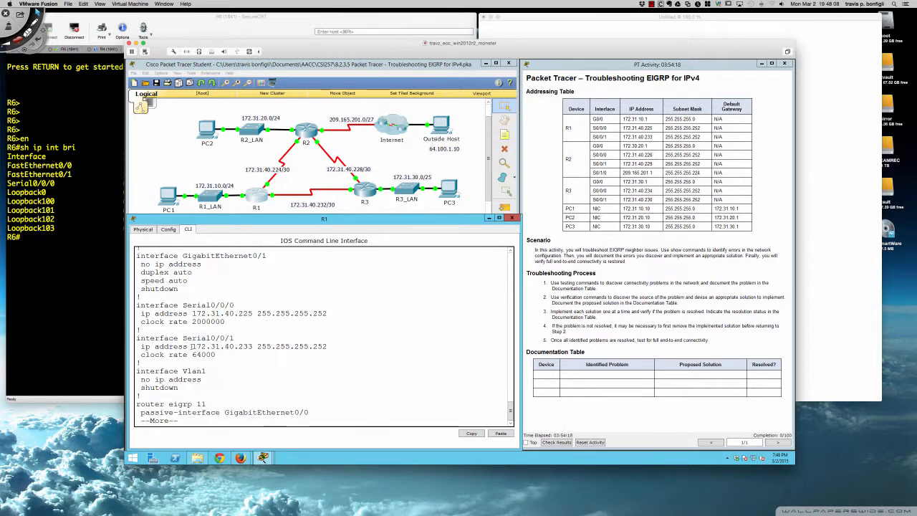
pyautogui.moveTo(192, 347); pyautogui.dragTo(253, 346)
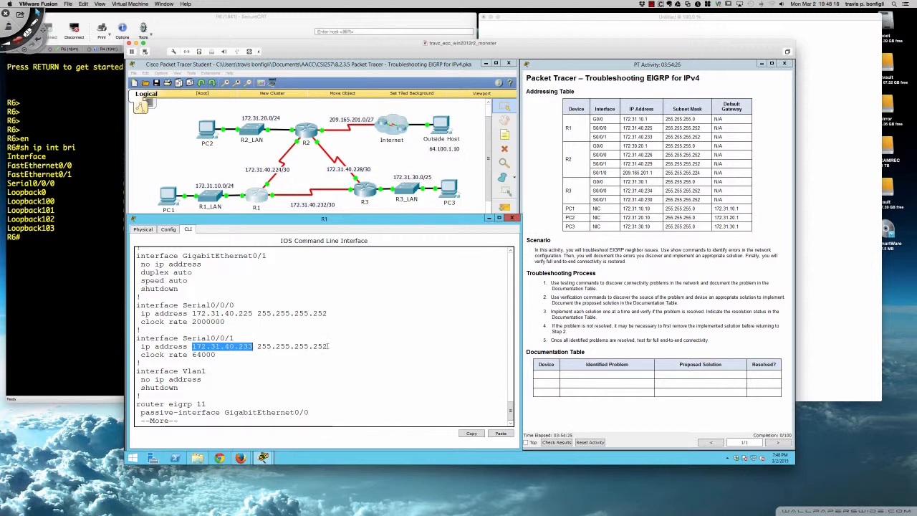
pyautogui.moveTo(328, 347); pyautogui.dragTo(256, 346)
pyautogui.click(240, 370)
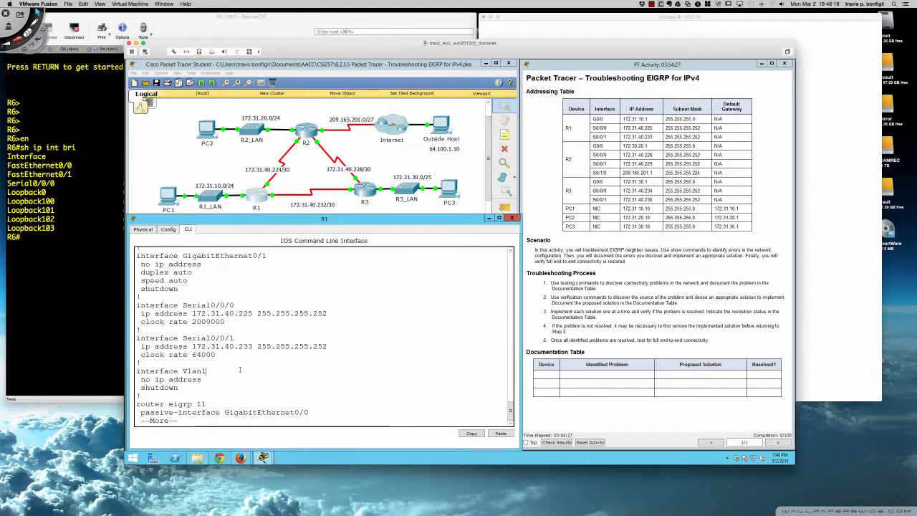
# Step: Examine the router eigrp section of R1's running configuration, checking the process number, passive interface and network statements with their wildcard masks
pyautogui.press('Return')
pyautogui.press('Return')
pyautogui.press('Return')
pyautogui.press('Return')
pyautogui.press('Return')
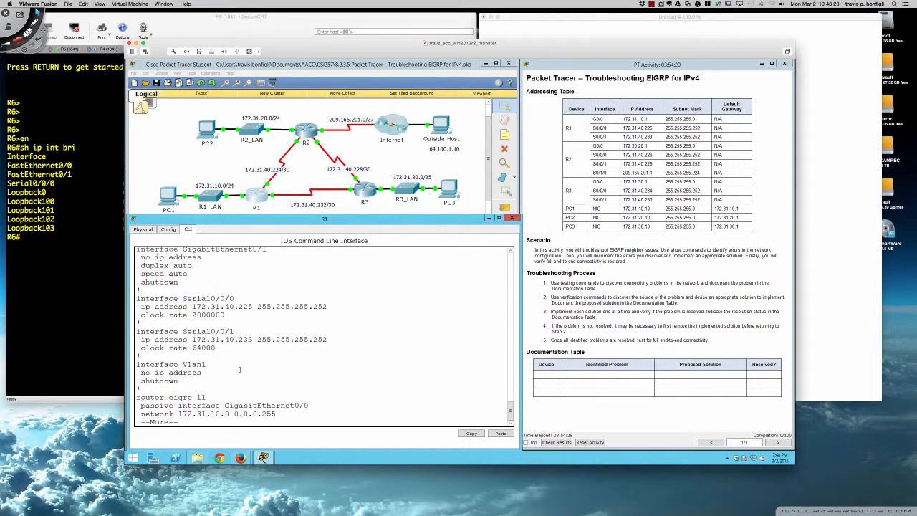
pyautogui.press('Return')
pyautogui.press('Return')
pyautogui.press('Return')
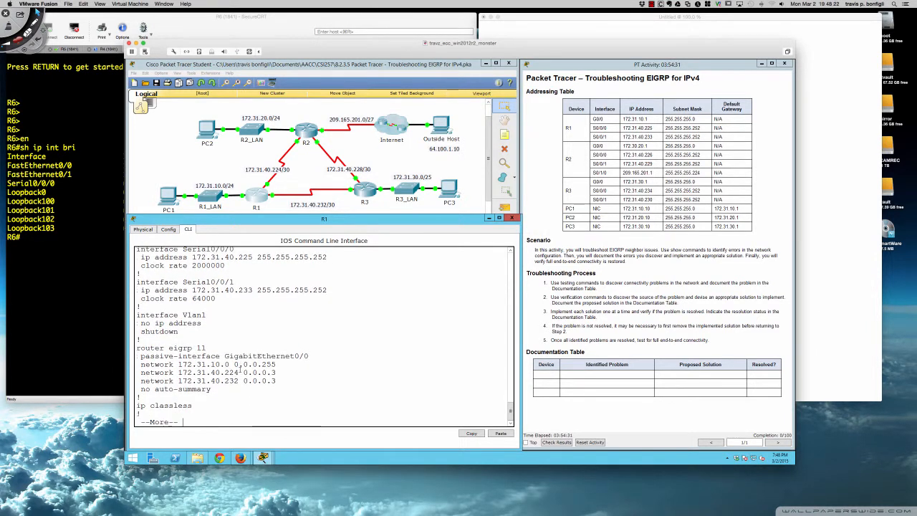
pyautogui.press('Return')
pyautogui.press('Return')
pyautogui.press('Return')
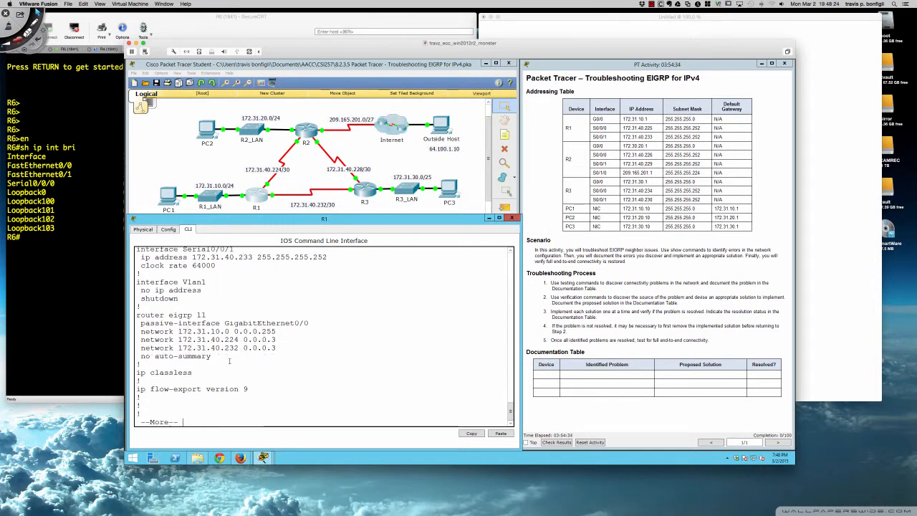
pyautogui.moveTo(136, 314); pyautogui.dragTo(206, 315)
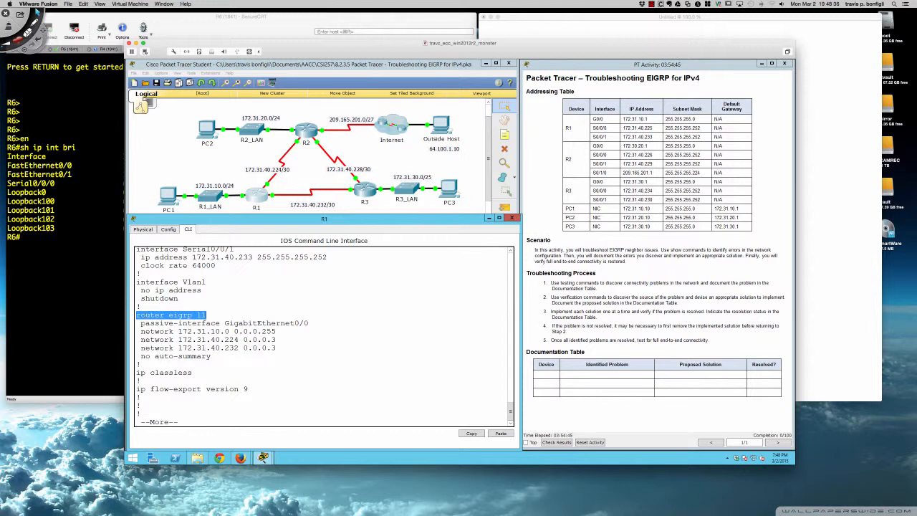
pyautogui.moveTo(141, 323); pyautogui.dragTo(309, 323)
pyautogui.moveTo(176, 331); pyautogui.dragTo(275, 332)
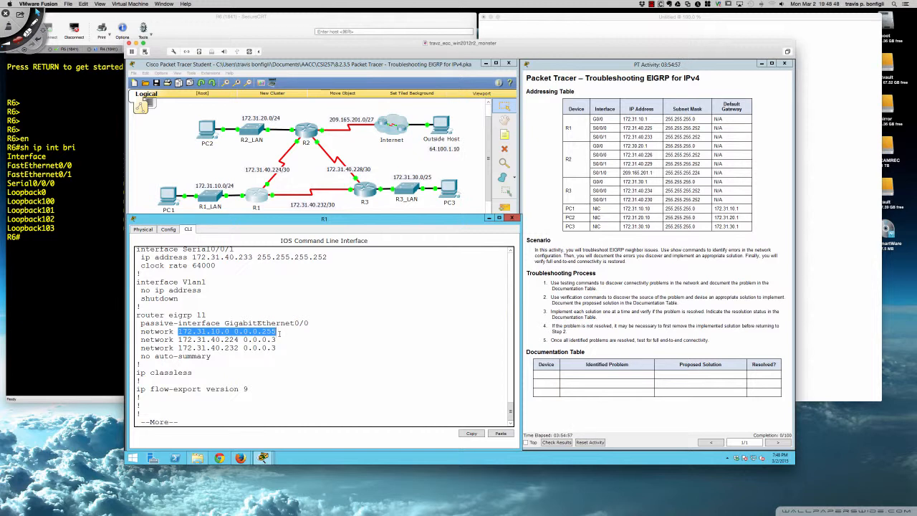
pyautogui.moveTo(275, 339); pyautogui.dragTo(179, 340)
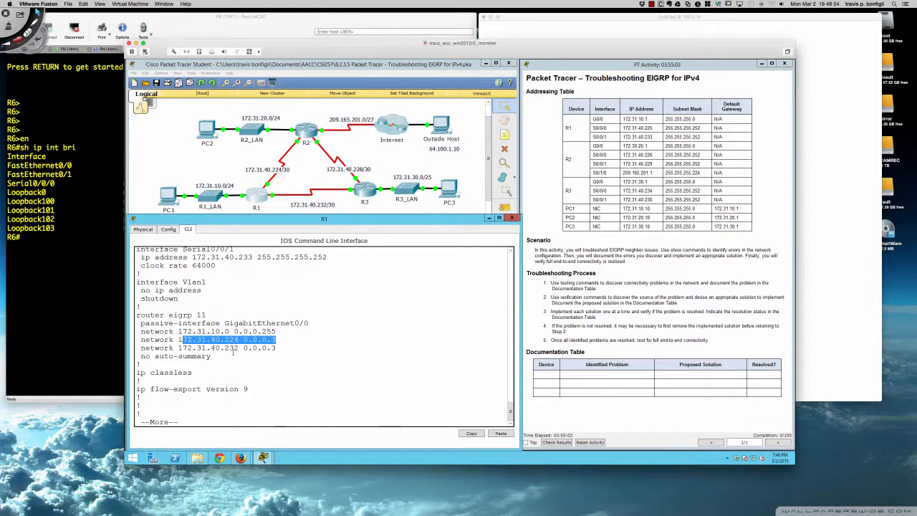
pyautogui.moveTo(239, 348); pyautogui.dragTo(219, 348)
pyautogui.click(271, 348)
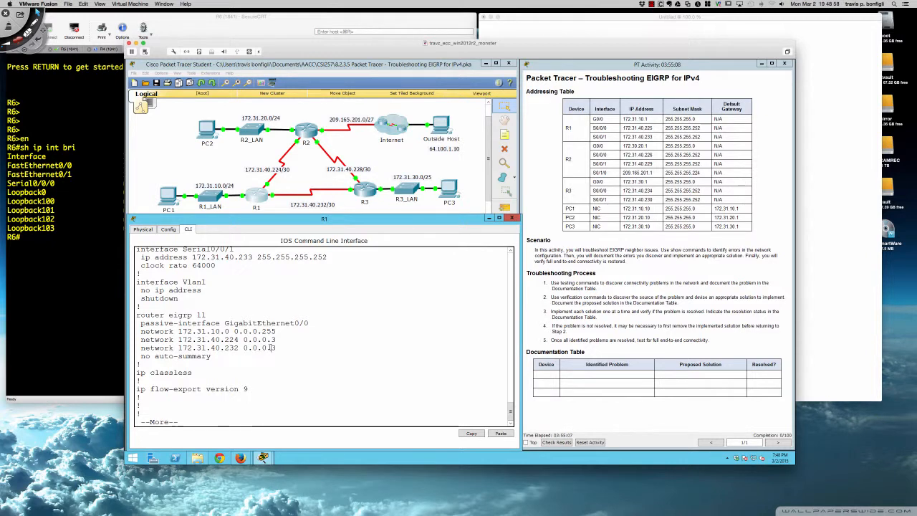
# Step: Page through the rest of R1's running configuration and recheck the EIGRP autonomous system number
pyautogui.press('space')
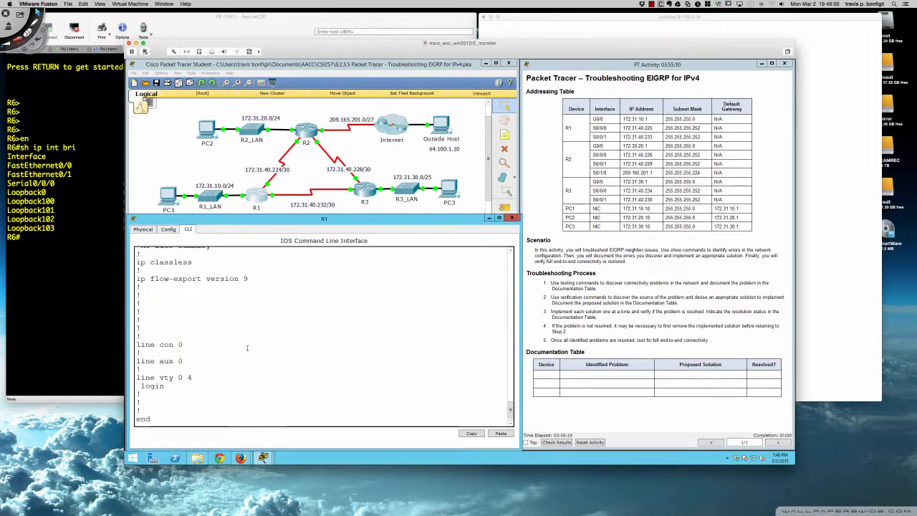
pyautogui.scroll(5, 247, 348)
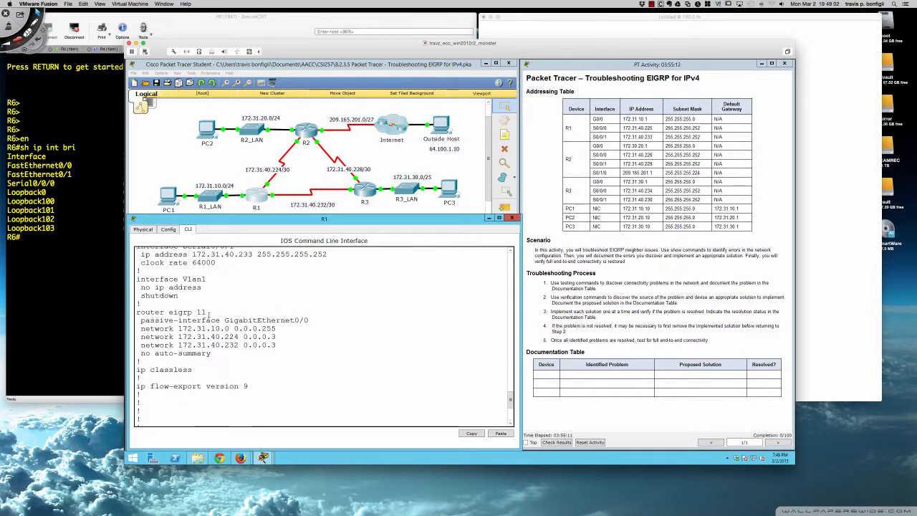
pyautogui.moveTo(206, 313); pyautogui.dragTo(136, 313)
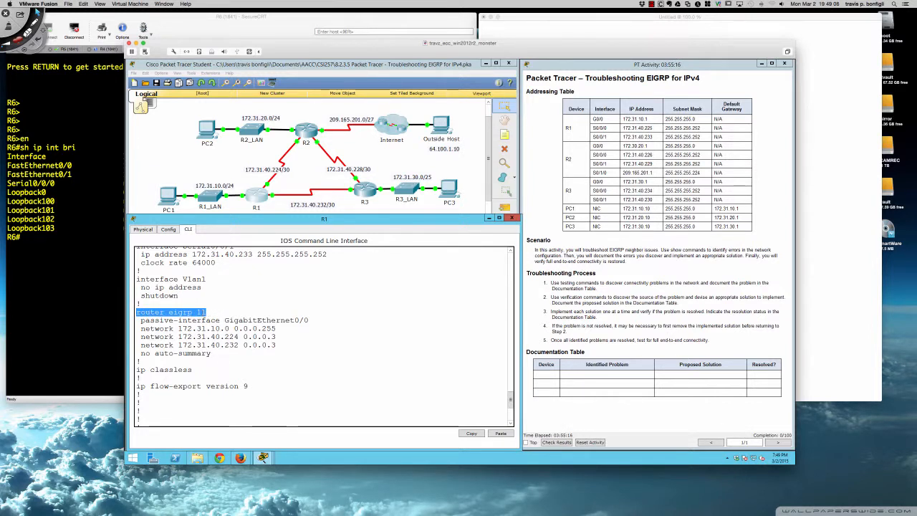
pyautogui.click(273, 336)
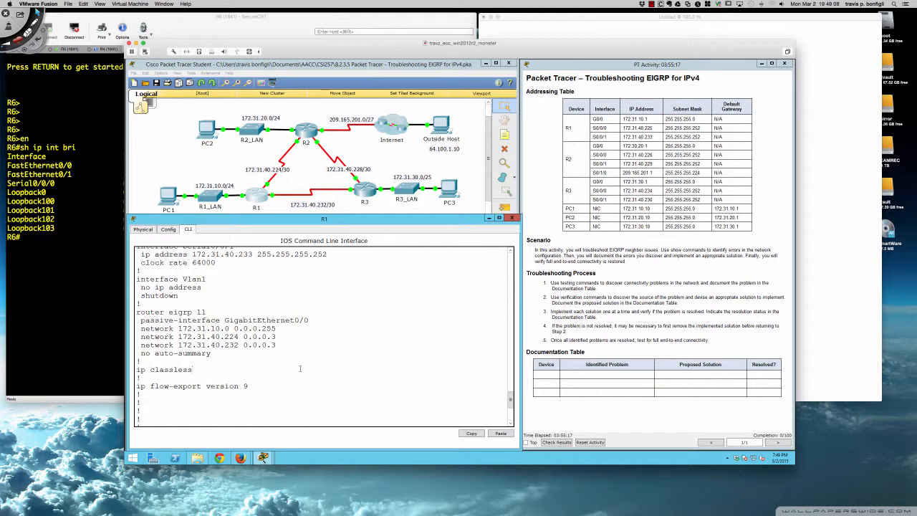
# Step: Switch to Deskscribble and handwrite R1, EIGRP 11 and Change AS in the first row of the Documentation Table
pyautogui.press('super+Tab')
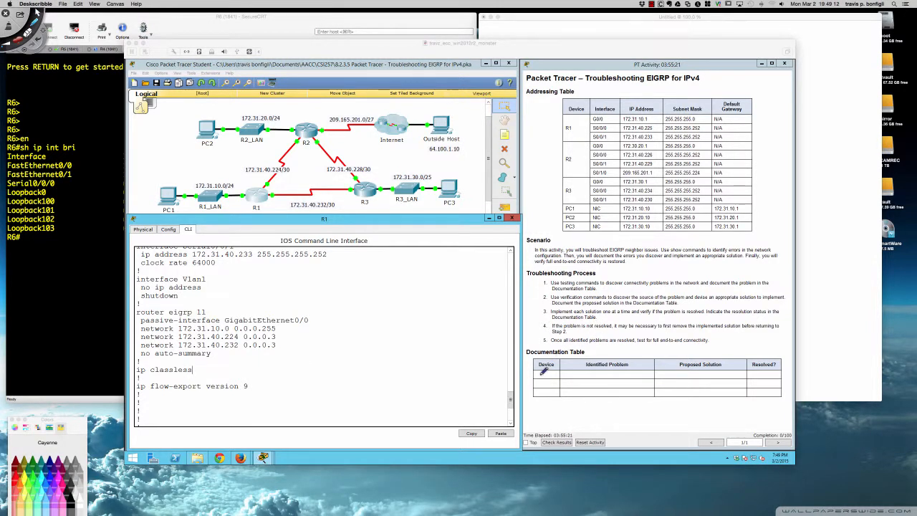
pyautogui.moveTo(541, 370)
pyautogui.mouseDown()
pyautogui.moveTo(542, 377)
pyautogui.moveTo(580, 375)
pyautogui.mouseUp()
pyautogui.moveTo(584, 372); pyautogui.dragTo(611, 377)
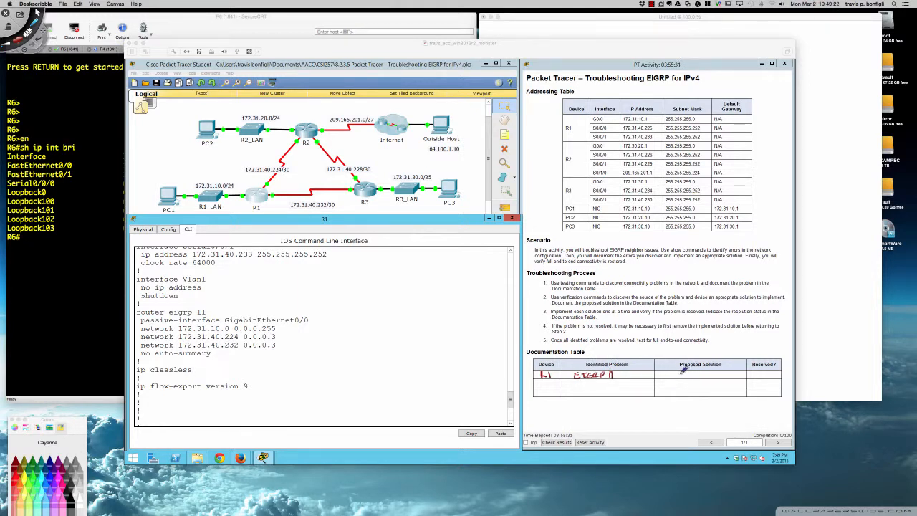
pyautogui.moveTo(678, 372)
pyautogui.mouseDown()
pyautogui.moveTo(709, 366)
pyautogui.moveTo(713, 377)
pyautogui.mouseUp()
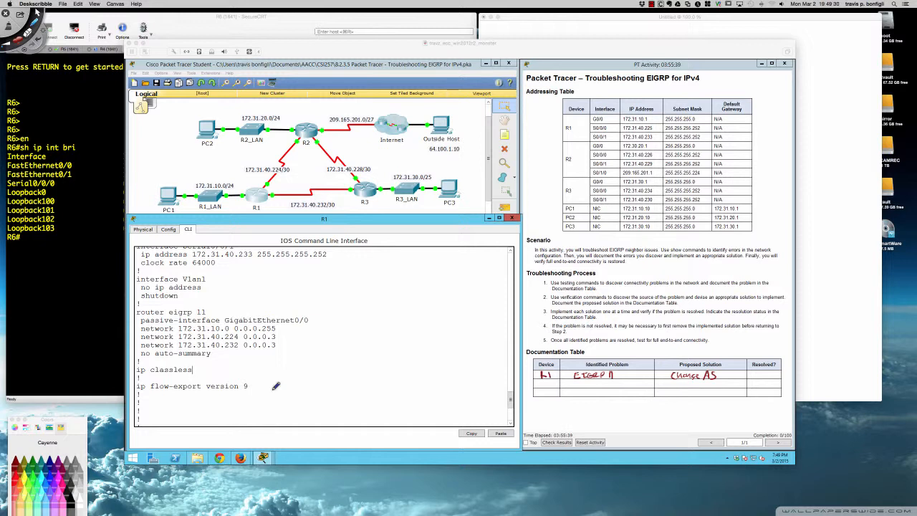
pyautogui.press('Escape')
pyautogui.click(301, 389)
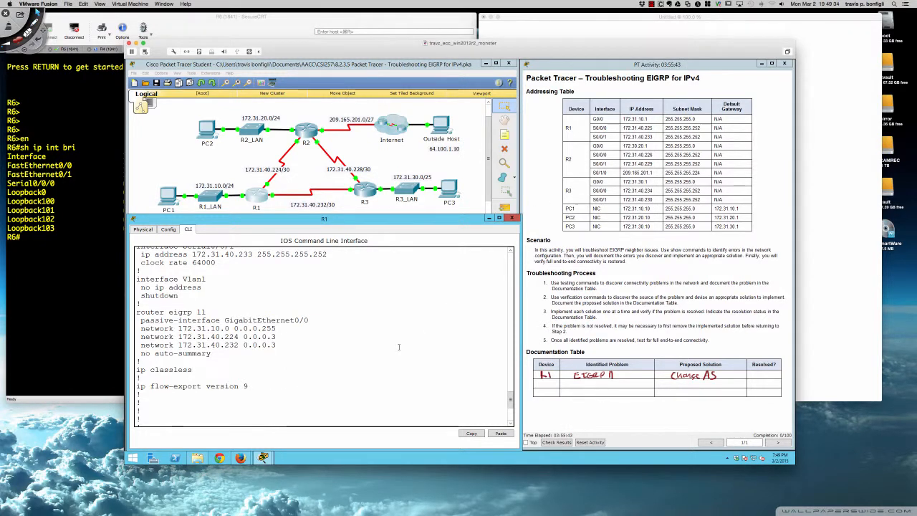
# Step: Display R1's EIGRP topology table with sh ip eigrp topology
pyautogui.press('Return')
pyautogui.write('sh ')
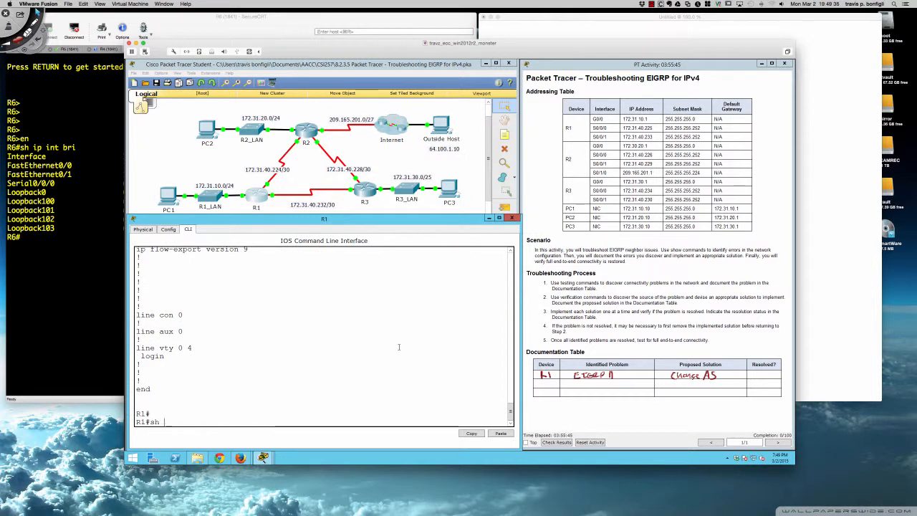
pyautogui.write('ip eigrp')
pyautogui.press('Return')
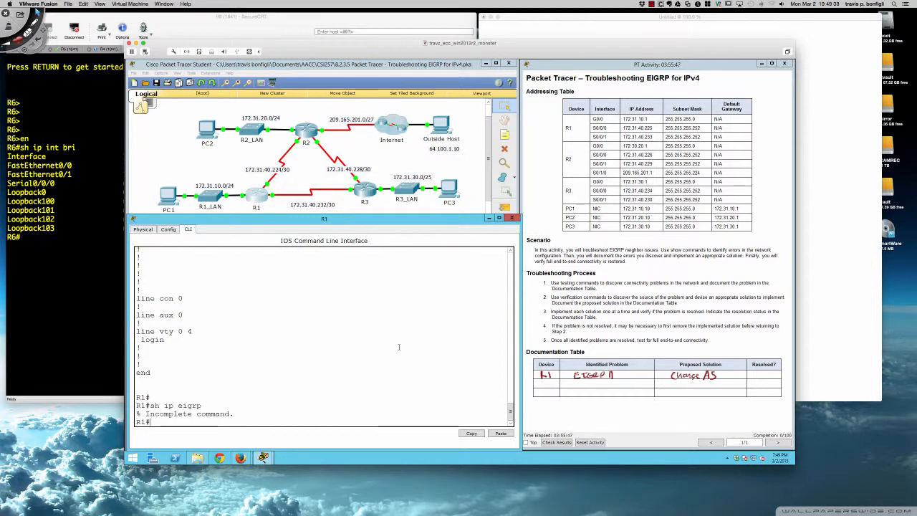
pyautogui.write('sh ip eigrp top')
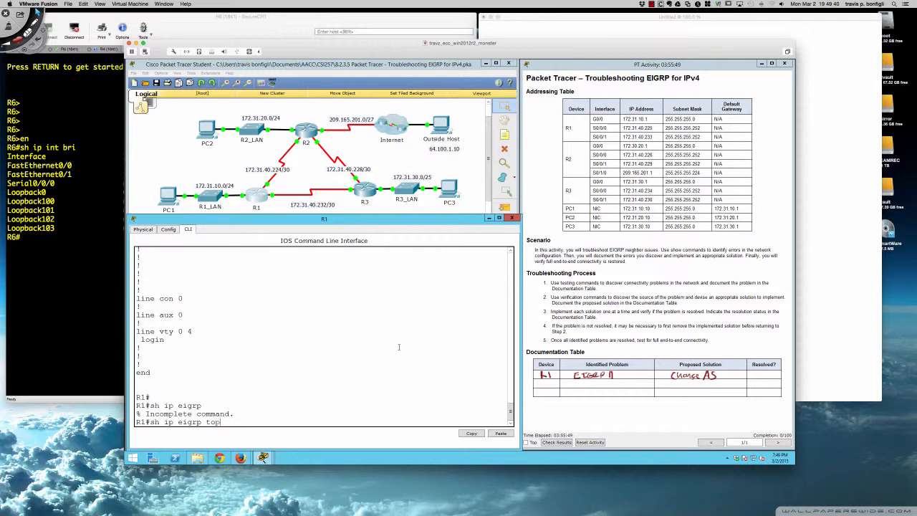
pyautogui.press('Tab')
pyautogui.press('Return')
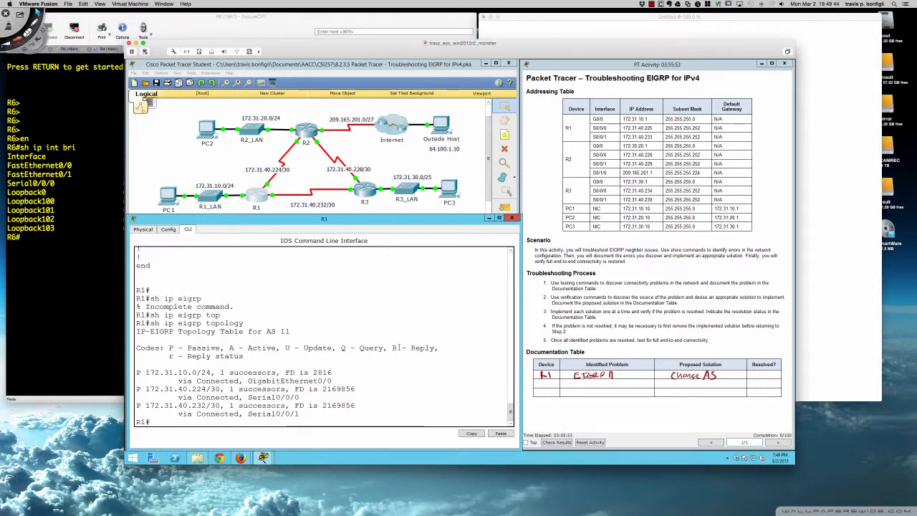
# Step: List R1's EIGRP neighbors with sh ip eigrp neighbors
pyautogui.press('Up')
pyautogui.press('BackSpace')
pyautogui.press('BackSpace')
pyautogui.press('BackSpace')
pyautogui.press('BackSpace')
pyautogui.press('BackSpace')
pyautogui.press('BackSpace')
pyautogui.press('BackSpace')
pyautogui.press('BackSpace')
pyautogui.press('BackSpace')
pyautogui.write('neig')
pyautogui.press('Tab')
pyautogui.press('Return')
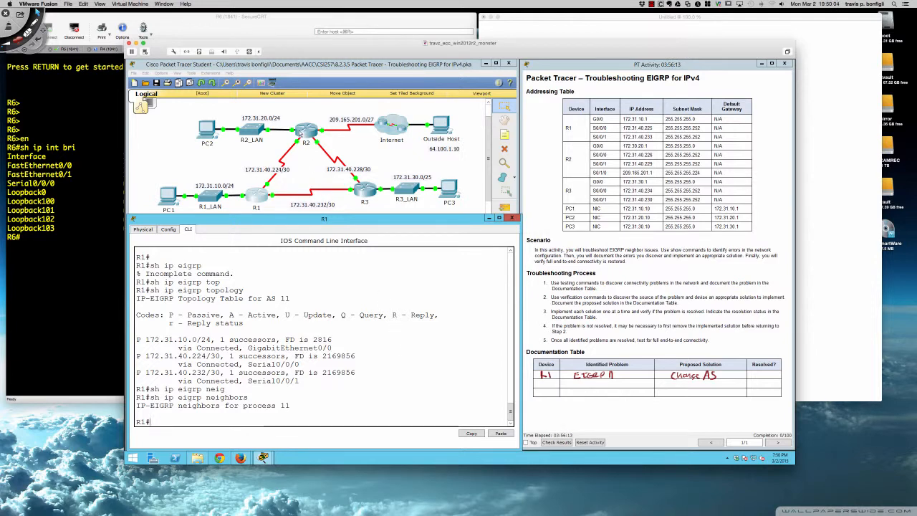
# Step: Open router R2's command line and enter privileged EXEC mode with en
pyautogui.click(304, 132)
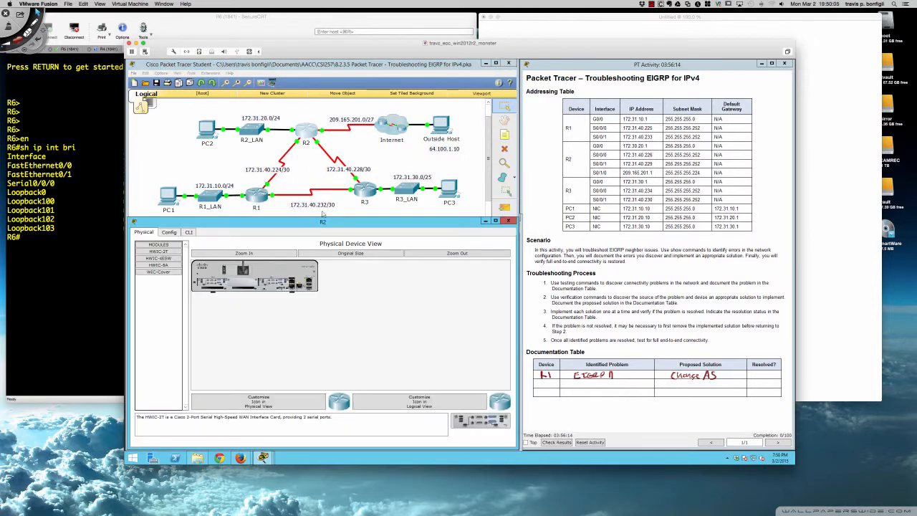
pyautogui.click(188, 232)
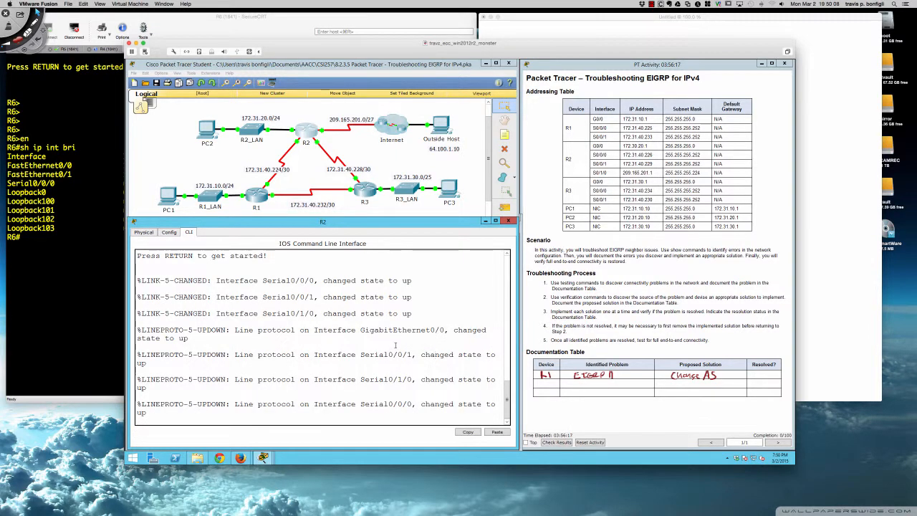
pyautogui.press('Return')
pyautogui.press('Return')
pyautogui.press('Return')
pyautogui.press('Return')
pyautogui.write('en')
pyautogui.press('Return')
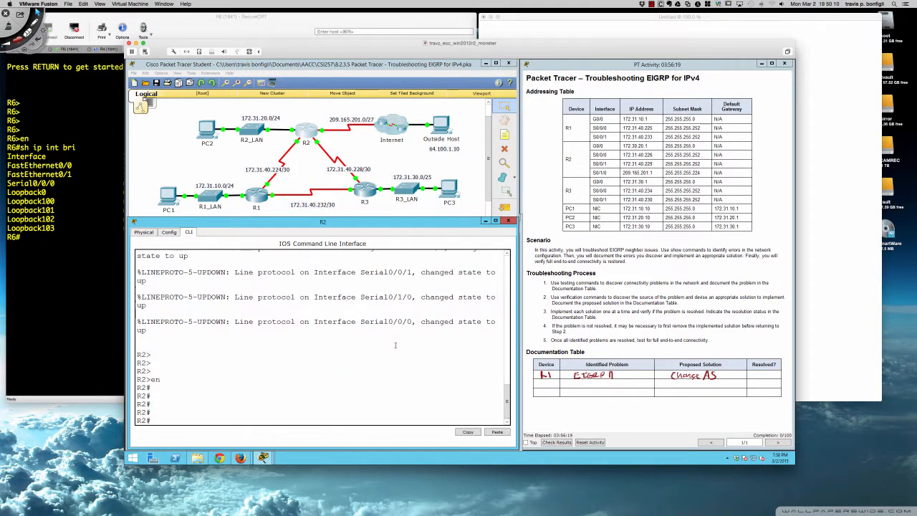
# Step: Display R2's running configuration with sh run and page through to the GigabitEthernet interface settings
pyautogui.write('sh run')
pyautogui.press('Return')
pyautogui.press('Return')
pyautogui.press('Return')
pyautogui.press('Return')
pyautogui.press('Return')
pyautogui.press('Return')
pyautogui.press('Return')
pyautogui.press('Return')
pyautogui.press('Return')
pyautogui.press('Return')
pyautogui.press('Return')
pyautogui.press('Return')
pyautogui.press('Return')
pyautogui.press('Return')
pyautogui.press('Return')
pyautogui.press('Return')
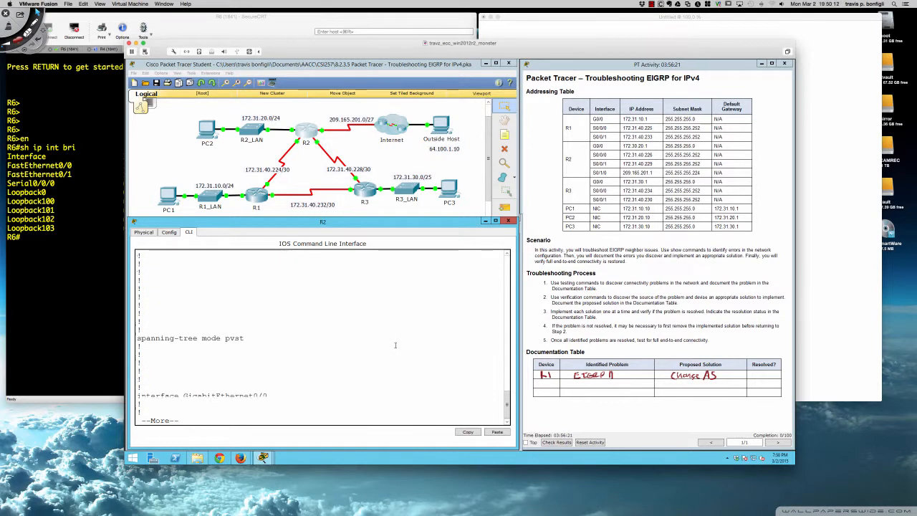
pyautogui.press('Return')
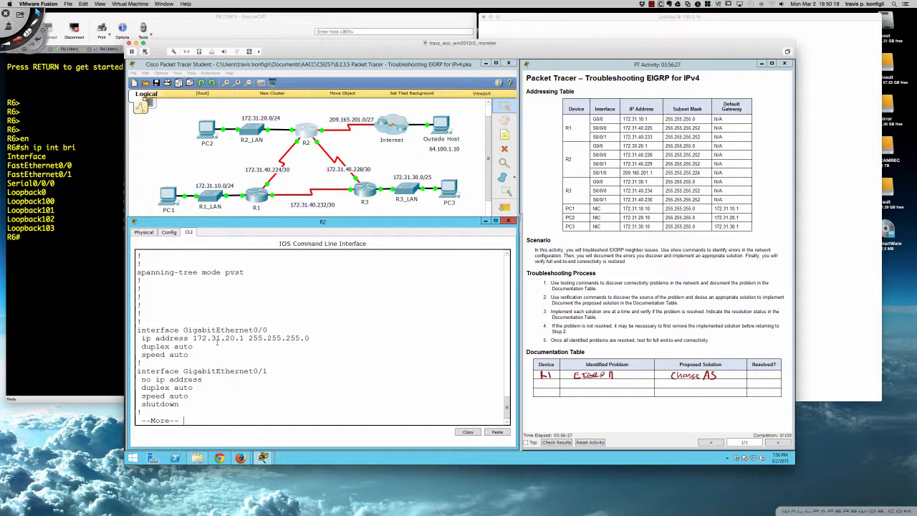
# Step: Compare the IP address of R2's GigabitEthernet0/0 in the running configuration with the G0/0 entry in the Addressing Table
pyautogui.moveTo(208, 337); pyautogui.dragTo(226, 337)
pyautogui.moveTo(631, 146); pyautogui.dragTo(637, 146)
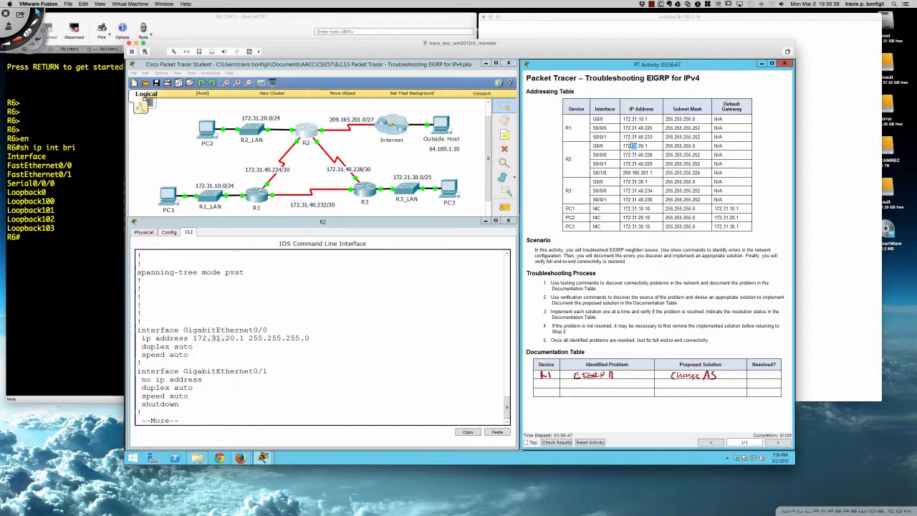
pyautogui.click(633, 146)
pyautogui.moveTo(632, 145); pyautogui.dragTo(640, 145)
pyautogui.moveTo(211, 338); pyautogui.dragTo(225, 338)
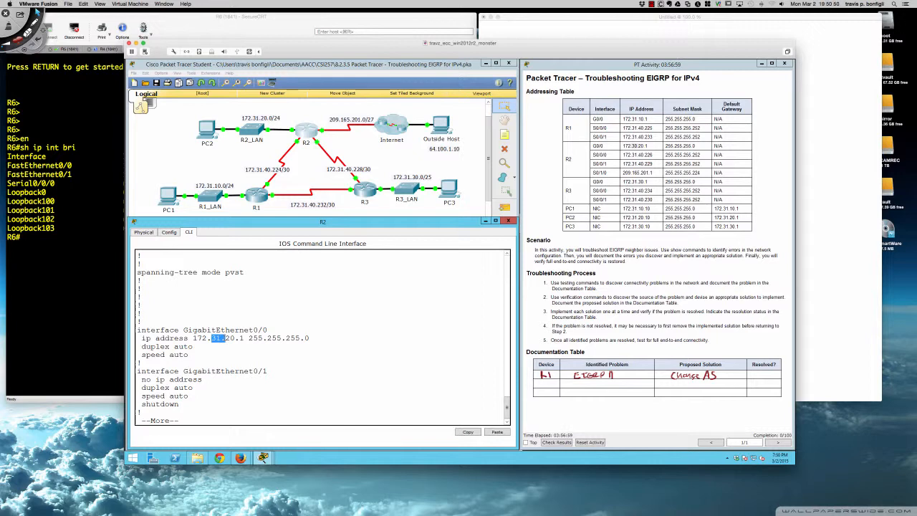
# Step: Ping 172.30.20.1, the Addressing Table's address for R2 G0/0, from PC2's Command Prompt
pyautogui.click(207, 131)
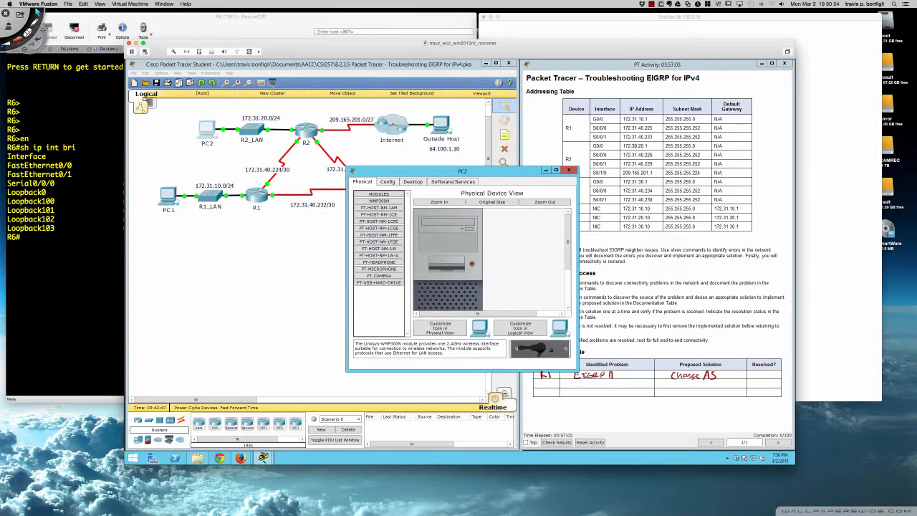
pyautogui.moveTo(444, 171); pyautogui.dragTo(403, 191)
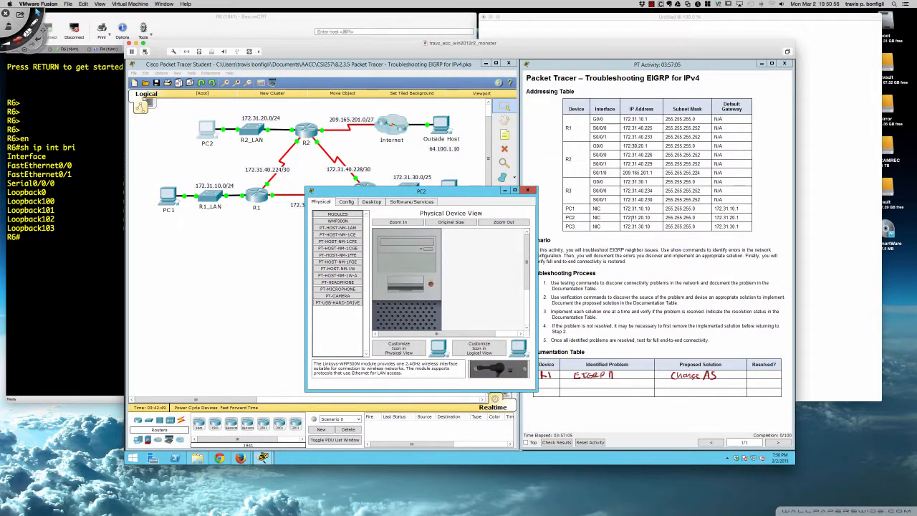
pyautogui.click(630, 147)
pyautogui.doubleClick(633, 145)
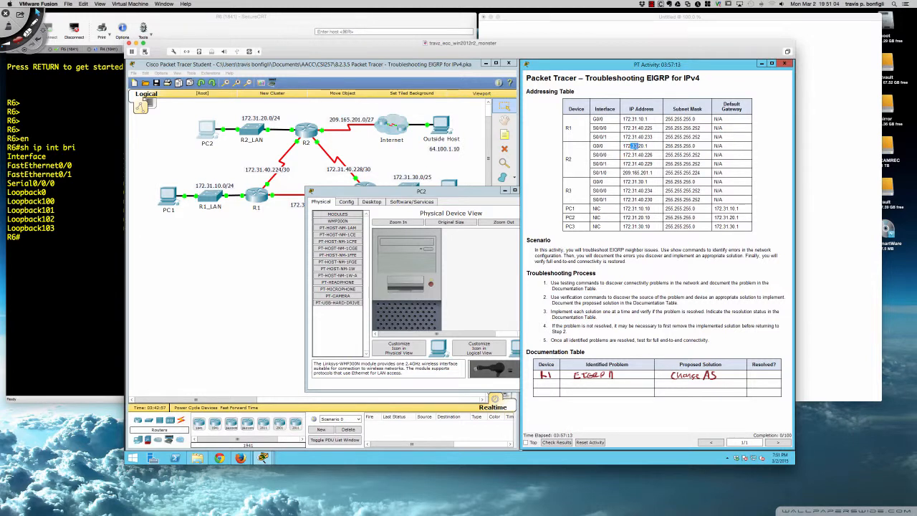
pyautogui.click(375, 203)
pyautogui.click(449, 227)
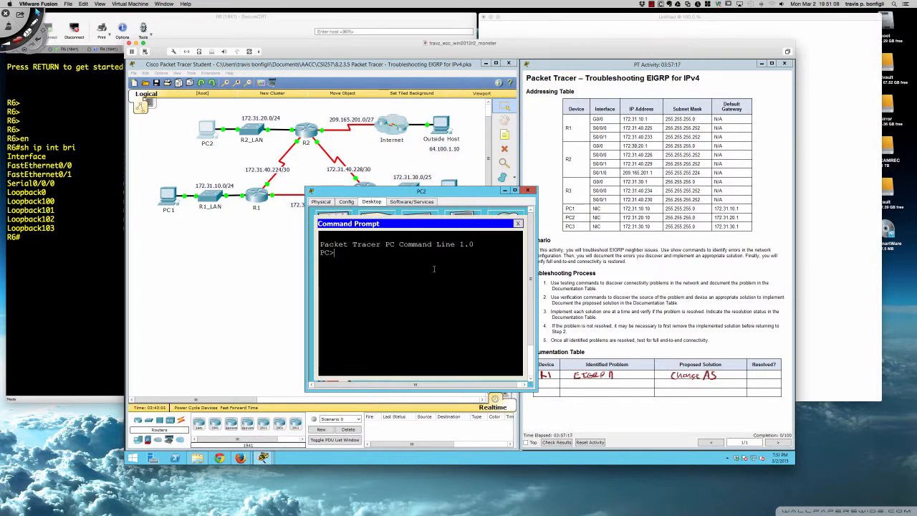
pyautogui.write('ping 172.30')
pyautogui.write('.20.1')
pyautogui.press('Return')
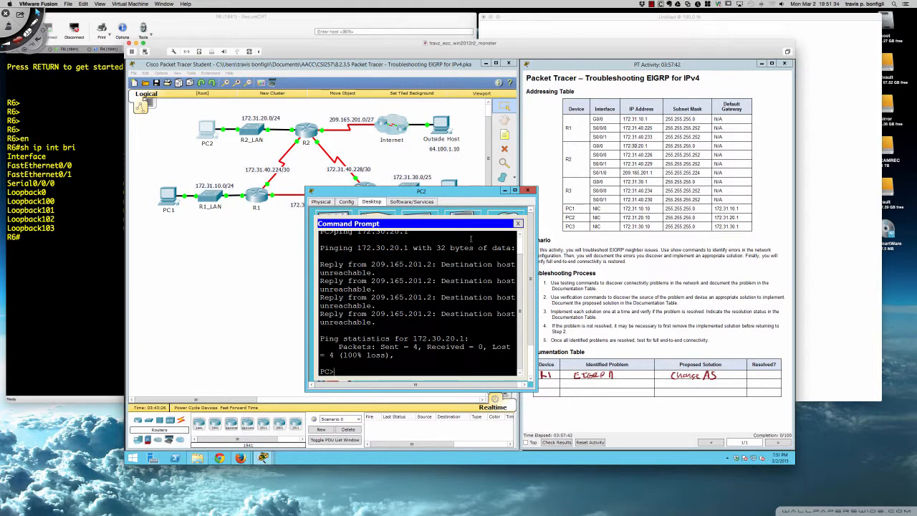
# Step: Check PC2's static IP address, subnet mask and default gateway, and return to R2's running configuration
pyautogui.click(518, 223)
pyautogui.click(343, 226)
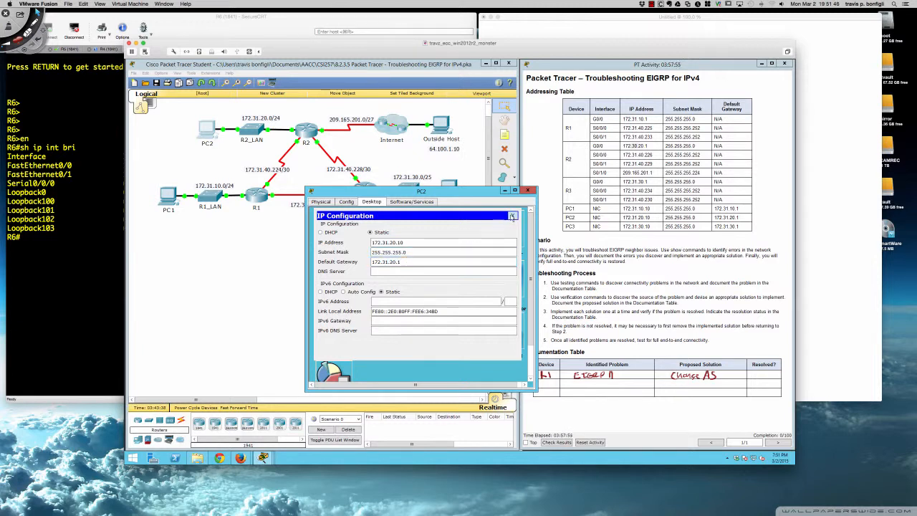
pyautogui.click(528, 191)
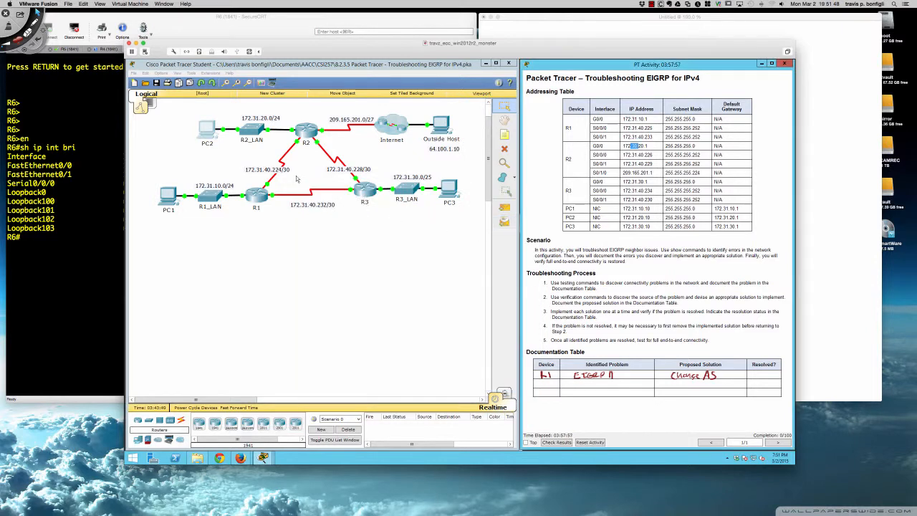
pyautogui.click(306, 130)
pyautogui.click(300, 339)
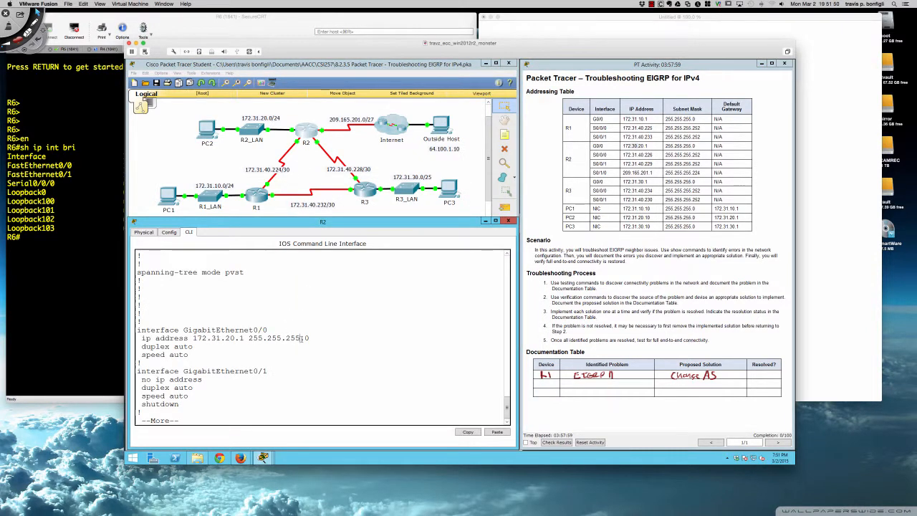
# Step: Page R2's running configuration forward to the serial interface settings
pyautogui.click(296, 364)
pyautogui.press('Return')
pyautogui.press('Return')
pyautogui.press('Return')
pyautogui.press('Return')
pyautogui.press('Return')
pyautogui.press('Return')
pyautogui.press('Return')
pyautogui.press('Return')
pyautogui.press('Return')
pyautogui.press('Return')
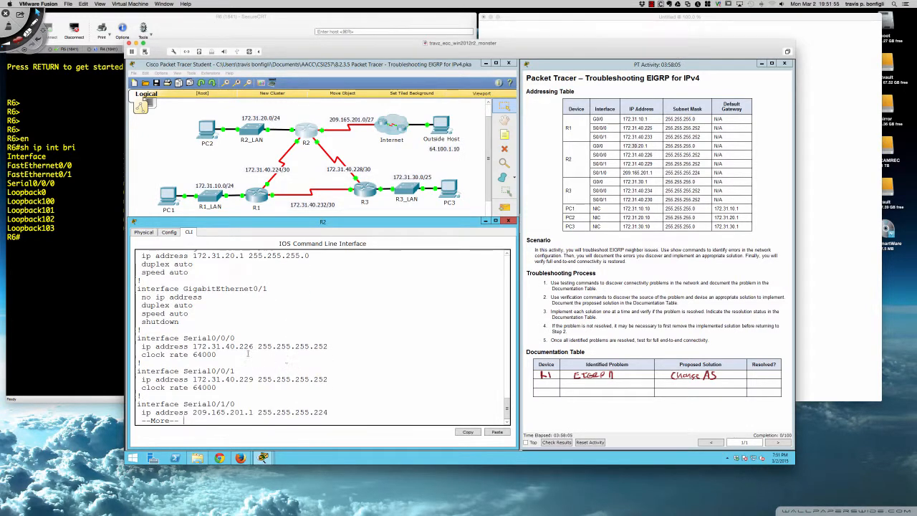
# Step: Compare the IP addresses of R2's Serial0/0/0, Serial0/0/1 and Serial0/1/0 in the running configuration with the Addressing Table
pyautogui.moveTo(229, 347); pyautogui.dragTo(255, 347)
pyautogui.click(256, 347)
pyautogui.press('Return')
pyautogui.press('Return')
pyautogui.press('Return')
pyautogui.press('Return')
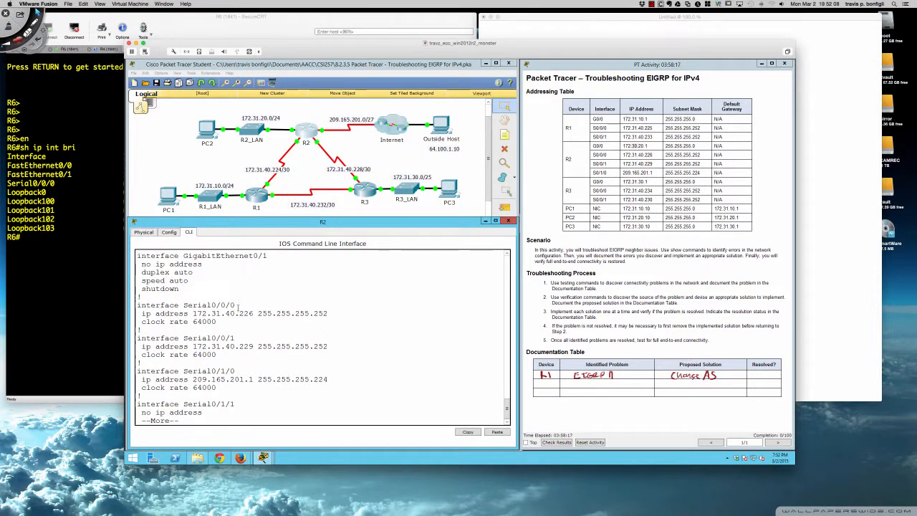
pyautogui.moveTo(237, 313); pyautogui.dragTo(254, 313)
pyautogui.moveTo(238, 346); pyautogui.dragTo(254, 346)
pyautogui.click(194, 379)
pyautogui.moveTo(193, 380); pyautogui.dragTo(255, 380)
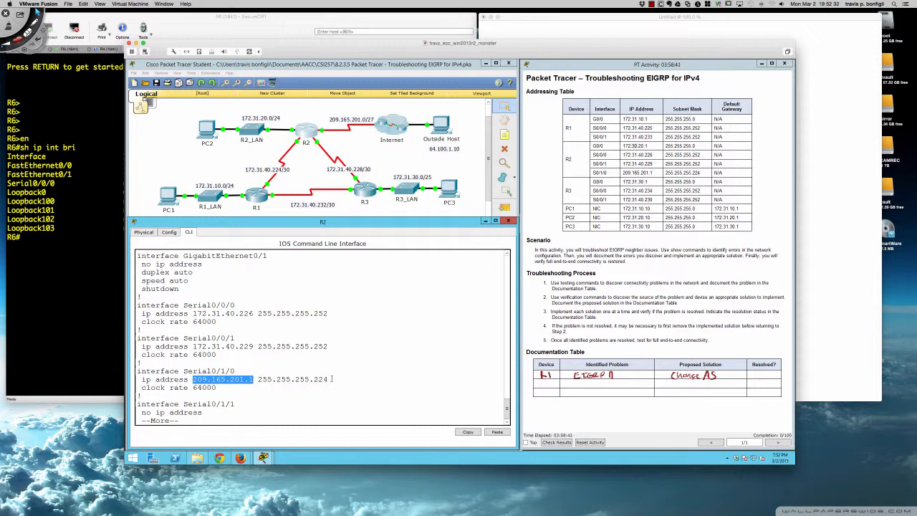
pyautogui.click(331, 379)
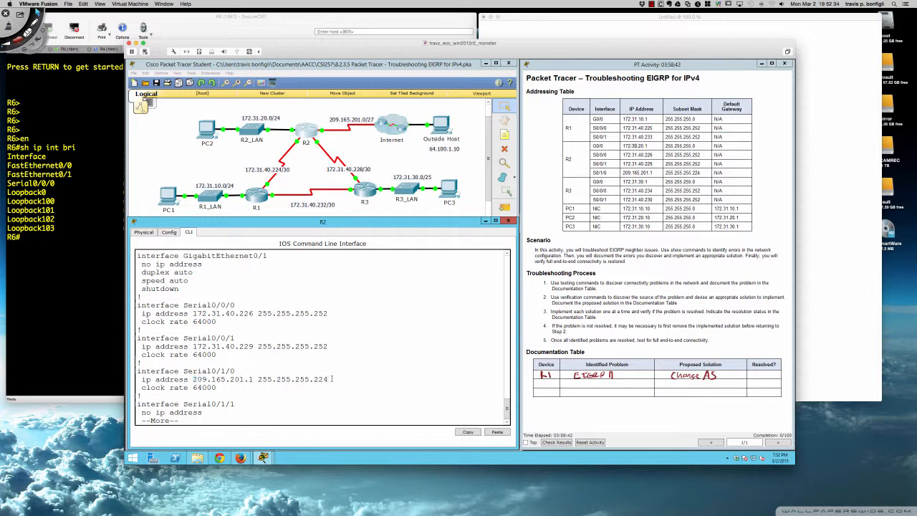
# Step: Page R2's running configuration on to the router eigrp section and check its autonomous system number
pyautogui.press('Return')
pyautogui.press('Return')
pyautogui.press('Return')
pyautogui.press('Return')
pyautogui.press('Return')
pyautogui.press('Return')
pyautogui.press('Return')
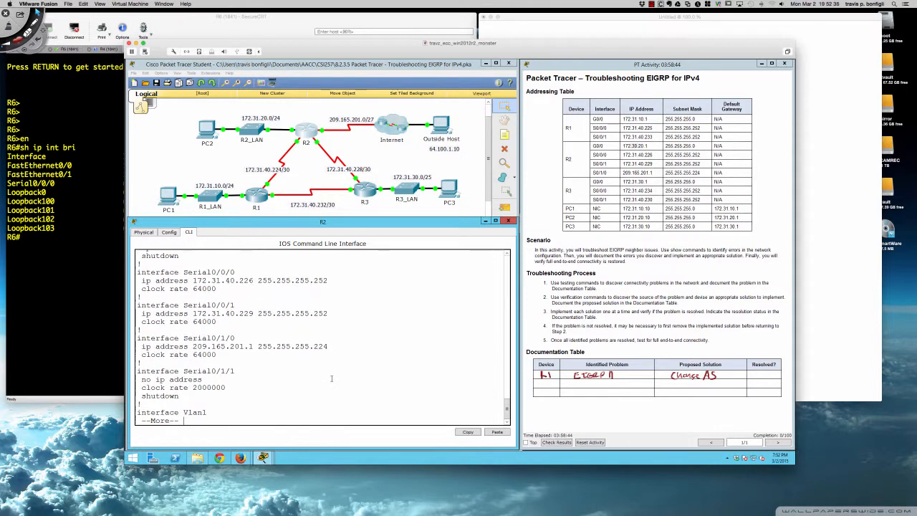
pyautogui.press('Return')
pyautogui.press('Return')
pyautogui.press('Return')
pyautogui.press('Return')
pyautogui.press('Return')
pyautogui.press('Return')
pyautogui.press('Return')
pyautogui.press('Return')
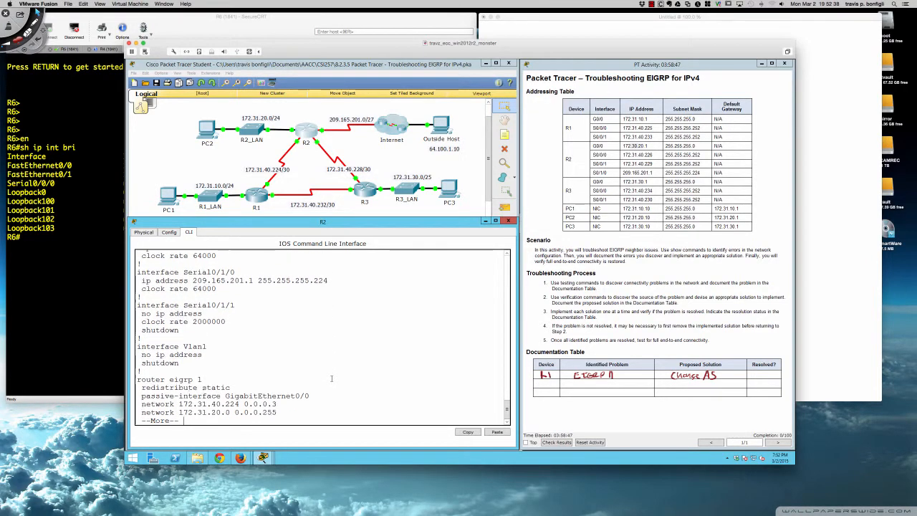
pyautogui.press('Return')
pyautogui.press('Return')
pyautogui.press('Return')
pyautogui.press('Return')
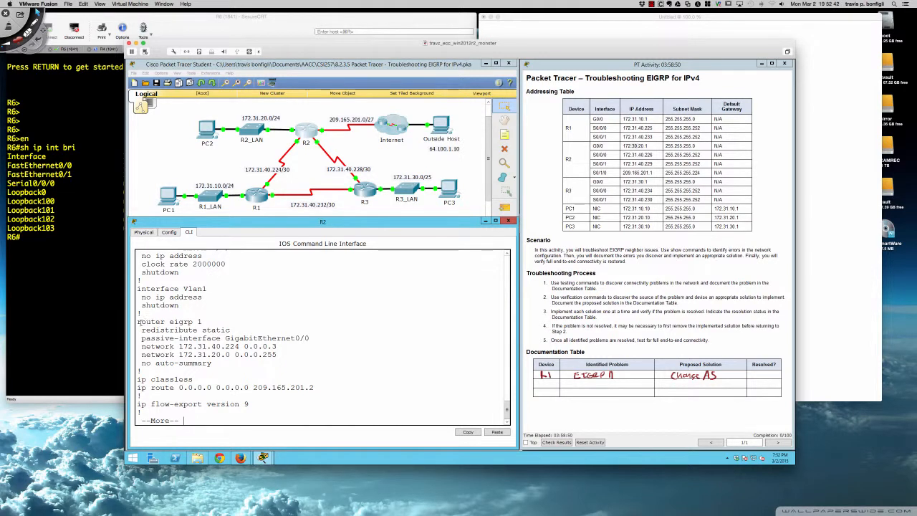
pyautogui.moveTo(139, 321); pyautogui.dragTo(204, 322)
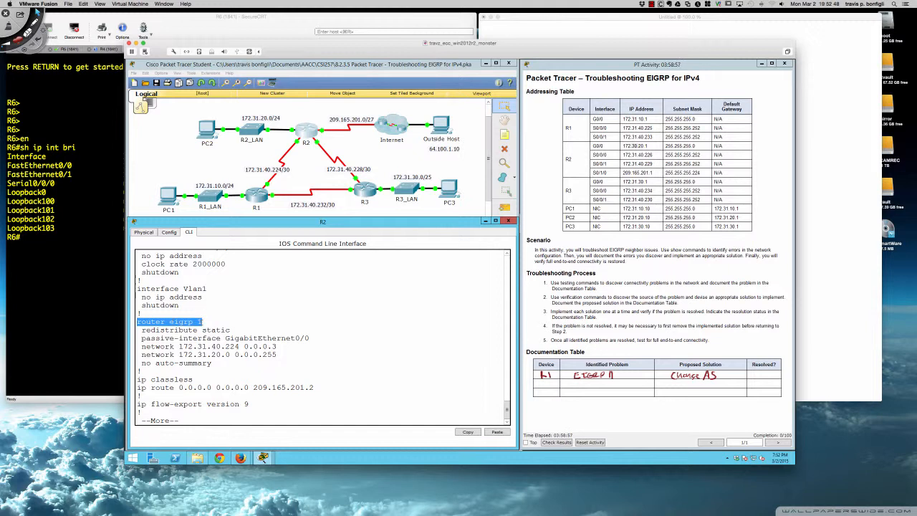
pyautogui.moveTo(203, 321); pyautogui.dragTo(197, 322)
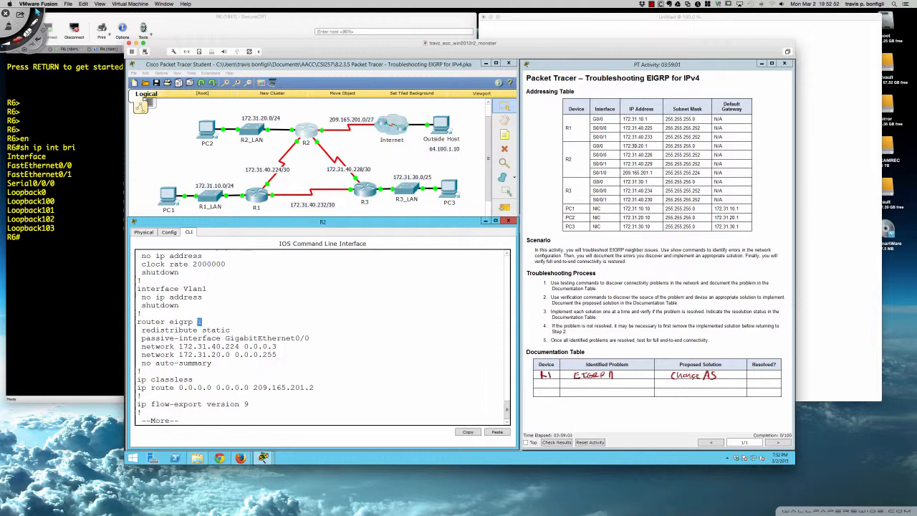
pyautogui.click(201, 321)
# Step: Display R1's running configuration with sh run and look at its router eigrp section
pyautogui.click(256, 198)
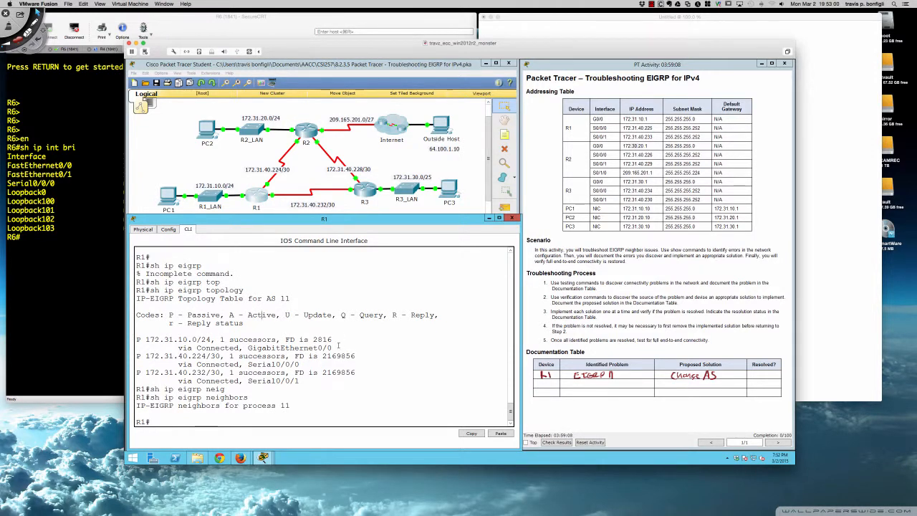
pyautogui.press('Return')
pyautogui.write('sh run')
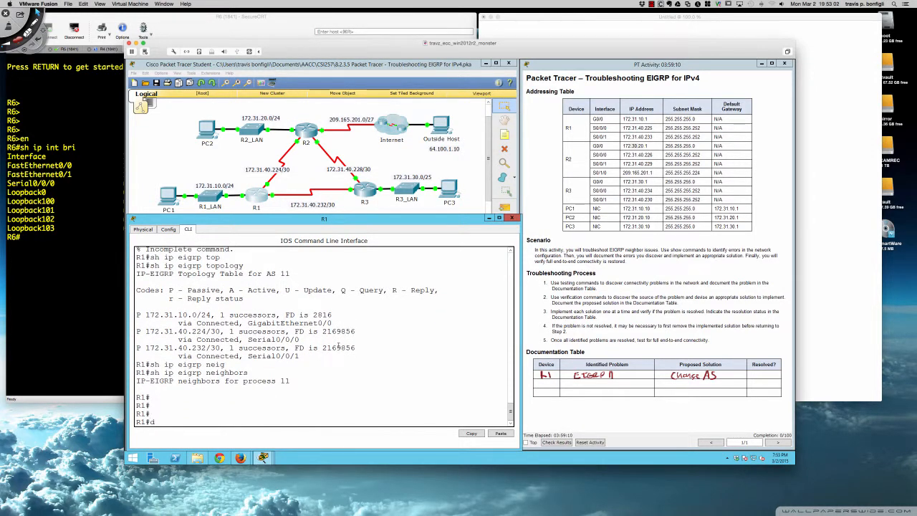
pyautogui.press('Return')
pyautogui.press('space')
pyautogui.press('space')
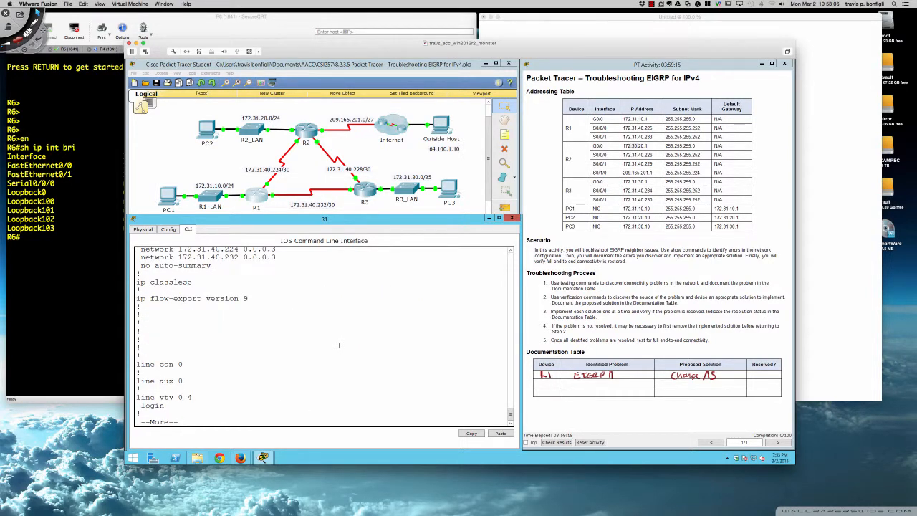
pyautogui.scroll(3, 330, 348)
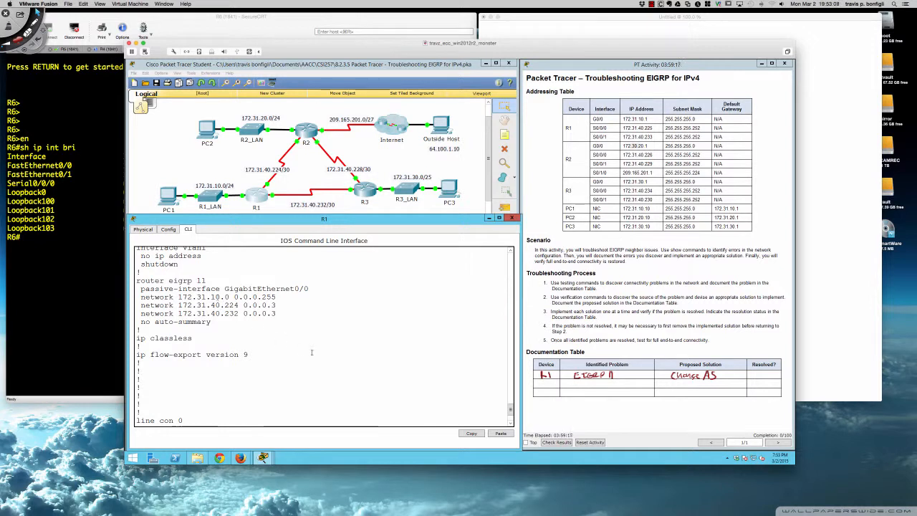
# Step: Enter global configuration mode on R1 and remove EIGRP process 11
pyautogui.press('space')
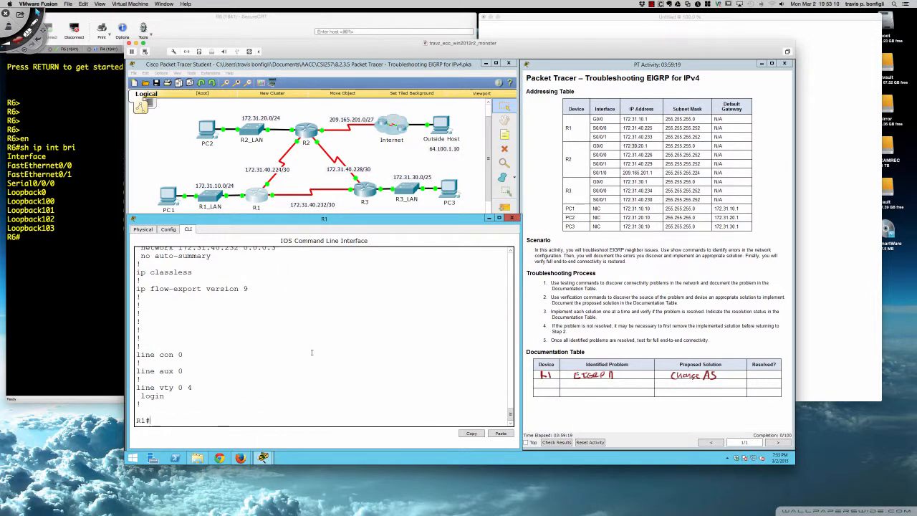
pyautogui.write('con ff t')
pyautogui.press('Return')
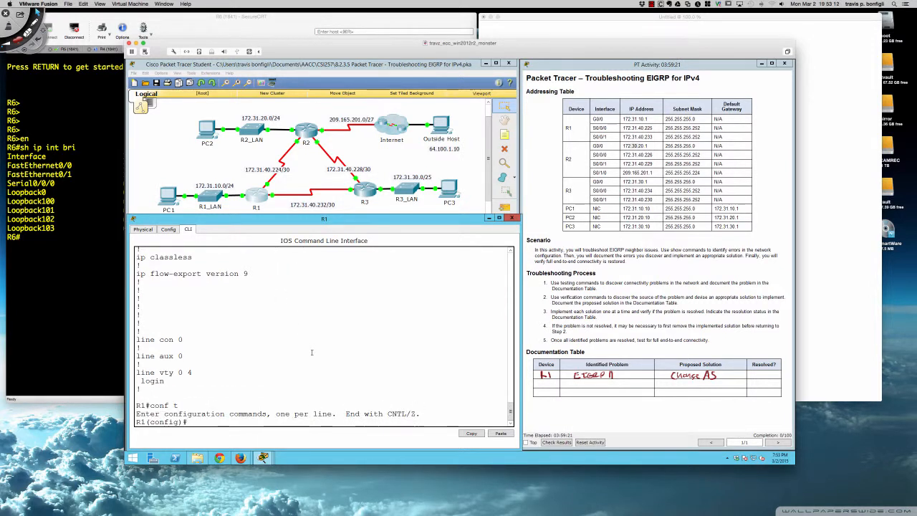
pyautogui.write('no router eigrp 11')
pyautogui.press('Return')
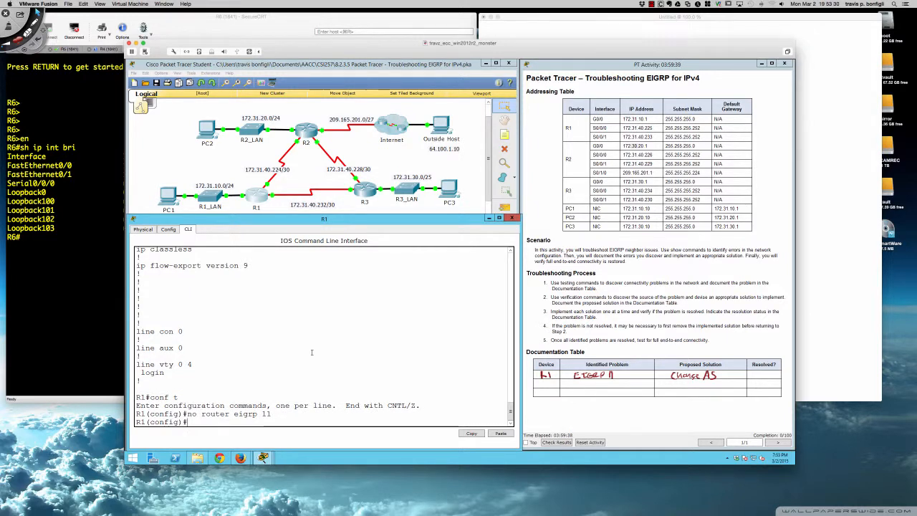
# Step: Create EIGRP process 1 on R1, reusing the old process's passive-interface, three network and no auto-summary lines from the running configuration
pyautogui.write('router eigrp 1')
pyautogui.press('Return')
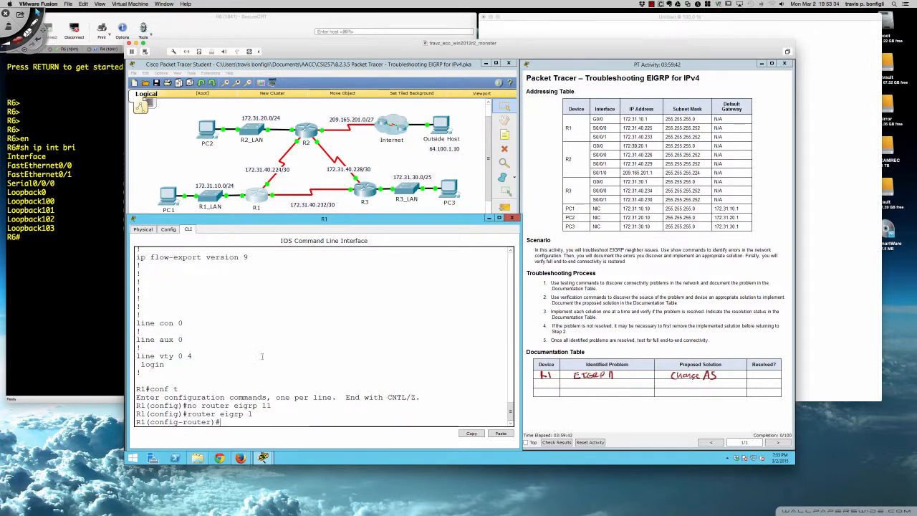
pyautogui.scroll(4, 262, 356)
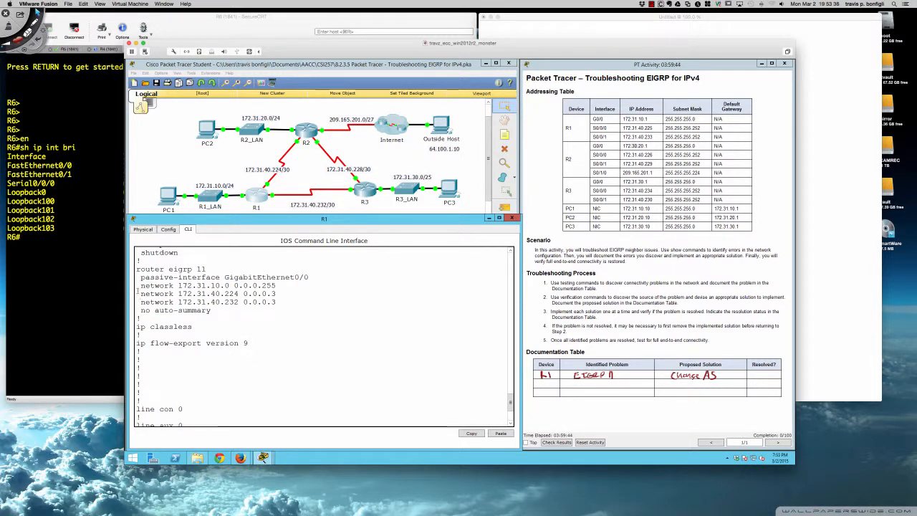
pyautogui.moveTo(138, 276); pyautogui.dragTo(243, 307)
pyautogui.hotkey('ctrl', 'c')
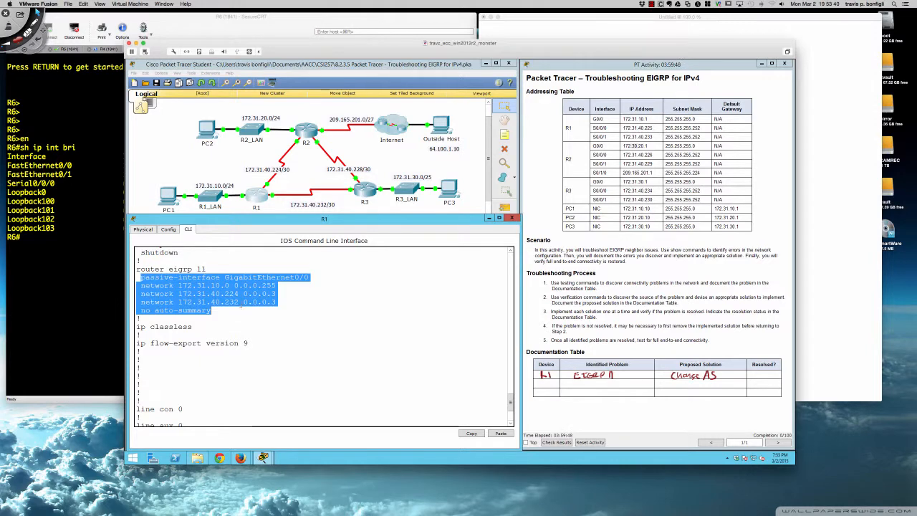
pyautogui.scroll(-4, 242, 307)
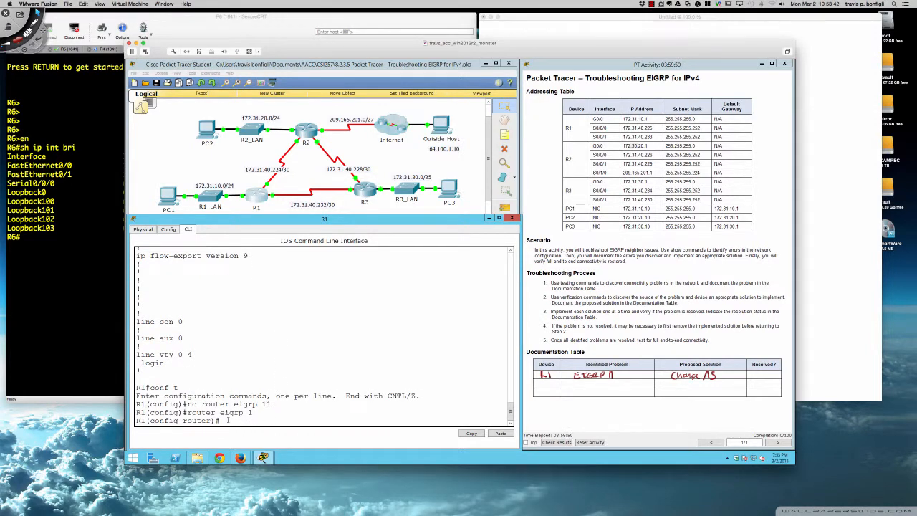
pyautogui.hotkey('ctrl', 'v')
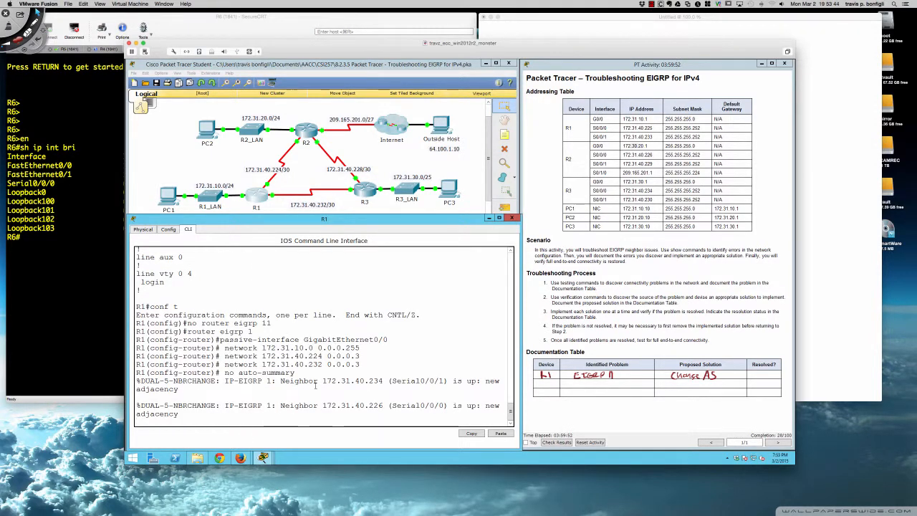
pyautogui.press('Return')
pyautogui.press('Return')
pyautogui.press('Return')
pyautogui.press('Return')
pyautogui.press('Return')
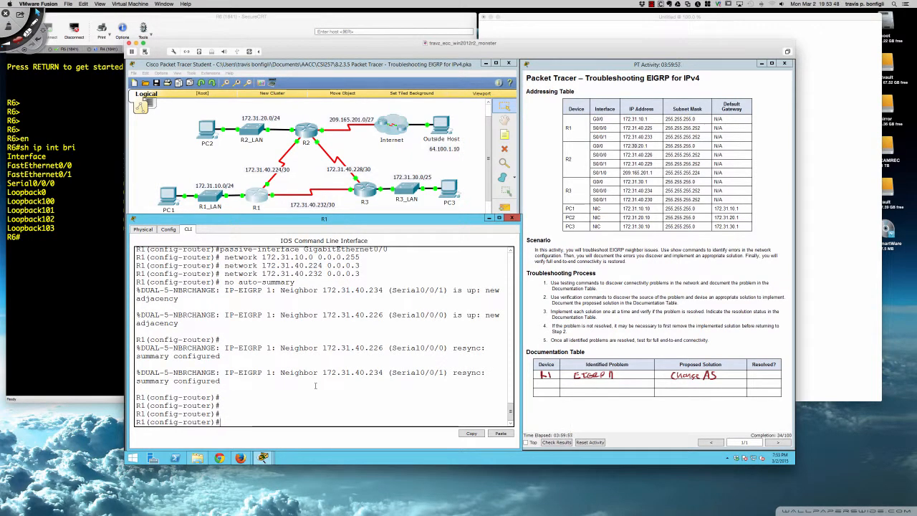
pyautogui.press('Return')
pyautogui.press('Return')
pyautogui.press('Return')
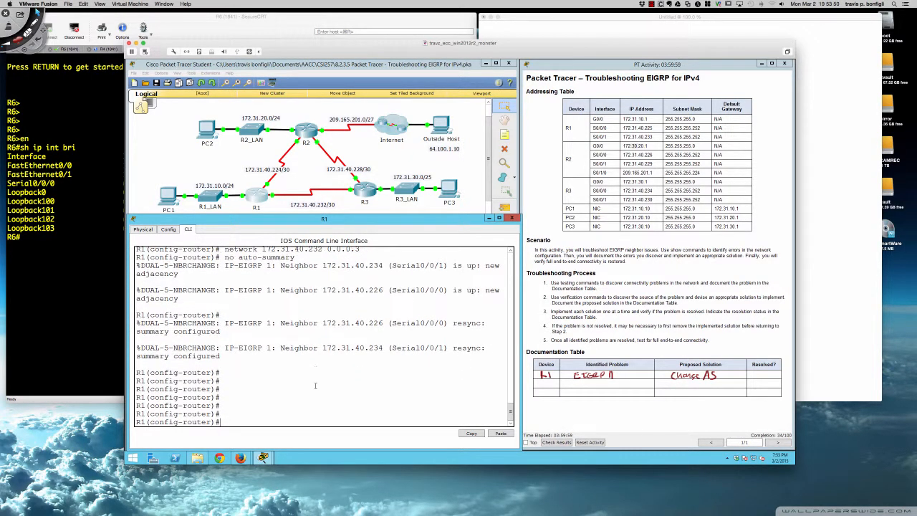
# Step: Display R1's routing table with do sh ip rou and examine the gateway of last resort and the external EIGRP default route
pyautogui.write('do sh ip rou')
pyautogui.press('Return')
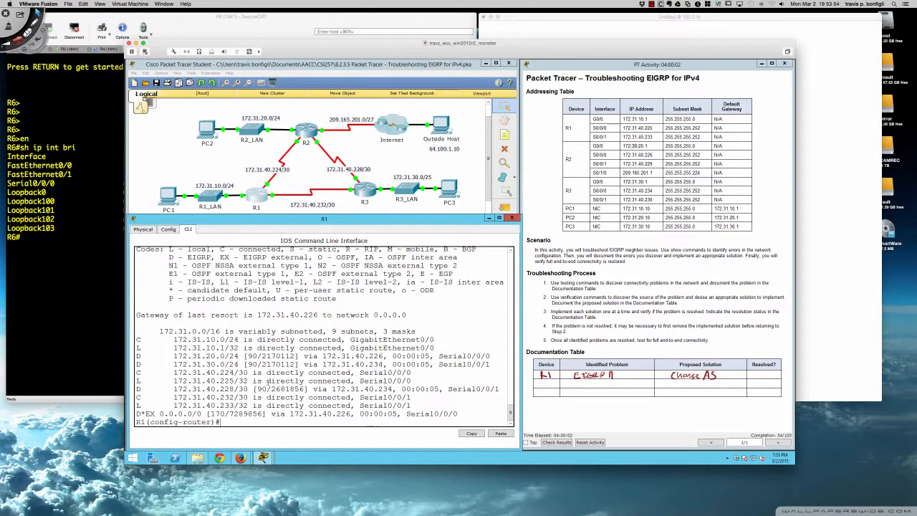
pyautogui.moveTo(256, 314); pyautogui.dragTo(320, 315)
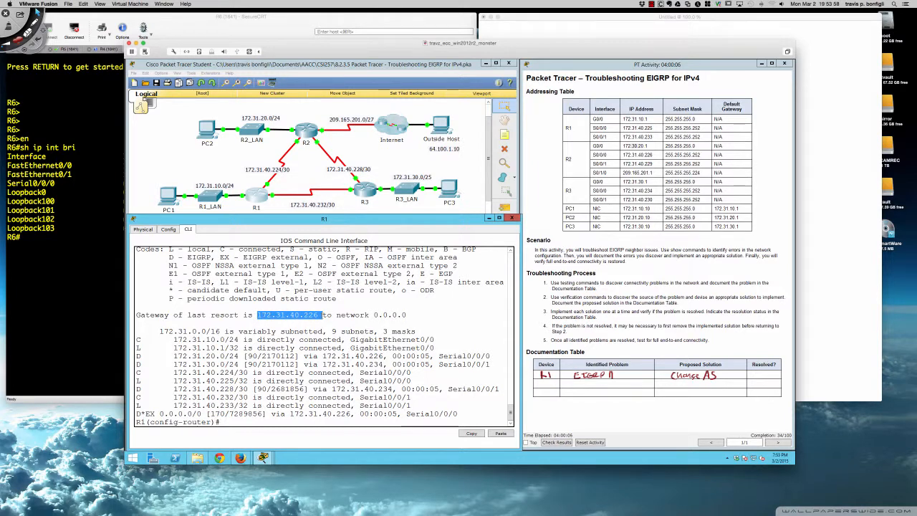
pyautogui.moveTo(139, 414); pyautogui.dragTo(268, 414)
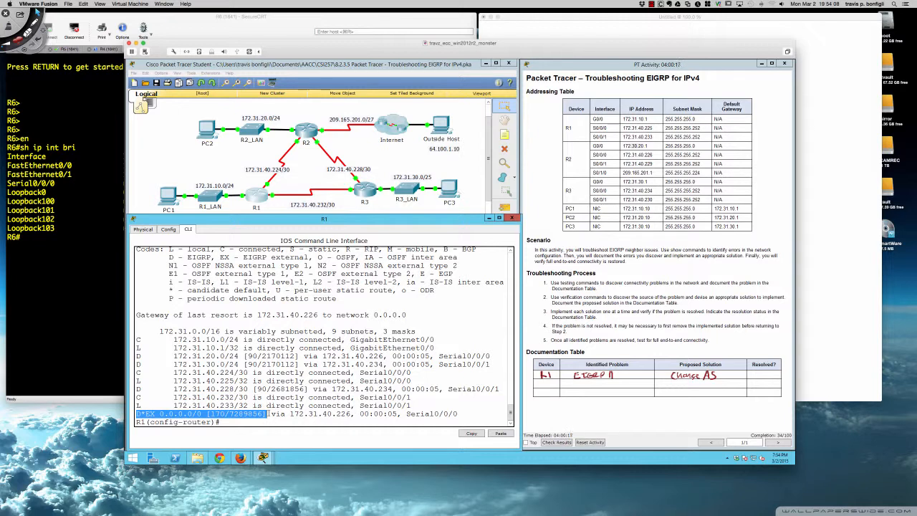
pyautogui.click(240, 414)
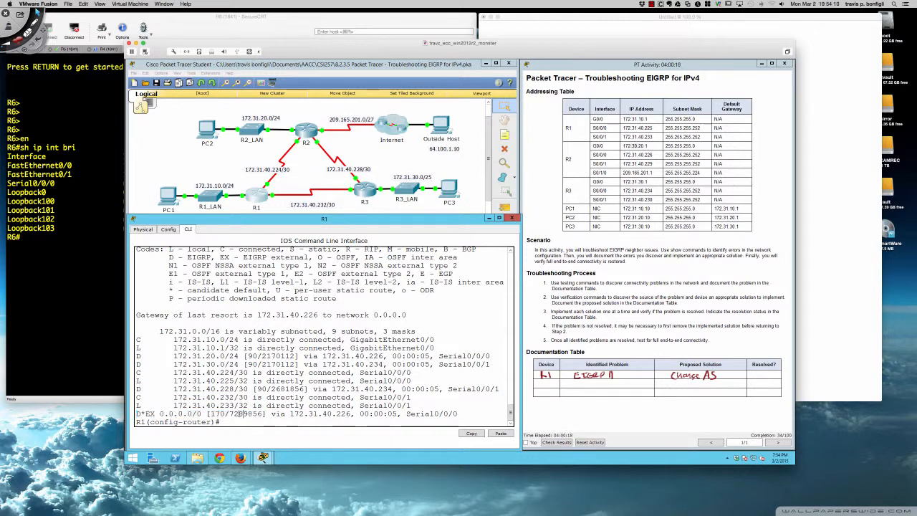
pyautogui.moveTo(211, 414); pyautogui.dragTo(352, 414)
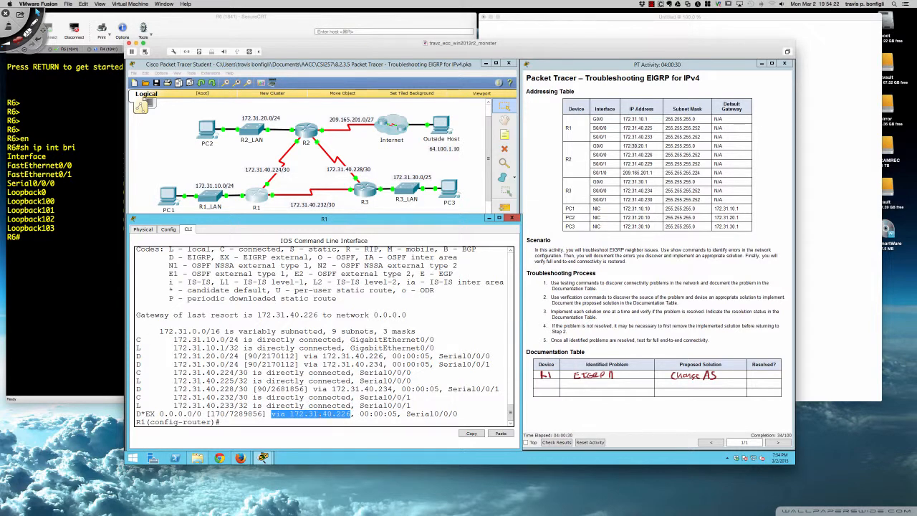
pyautogui.moveTo(360, 414); pyautogui.dragTo(457, 414)
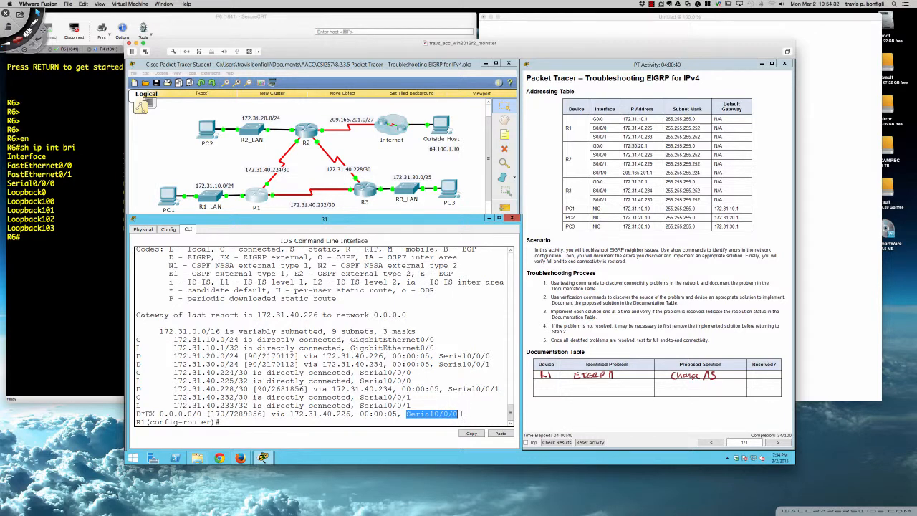
# Step: Ping the Outside Host at 64.100.1.10 from R1's router configuration mode
pyautogui.click(462, 413)
pyautogui.press('Return')
pyautogui.press('Return')
pyautogui.press('Return')
pyautogui.write('do pin')
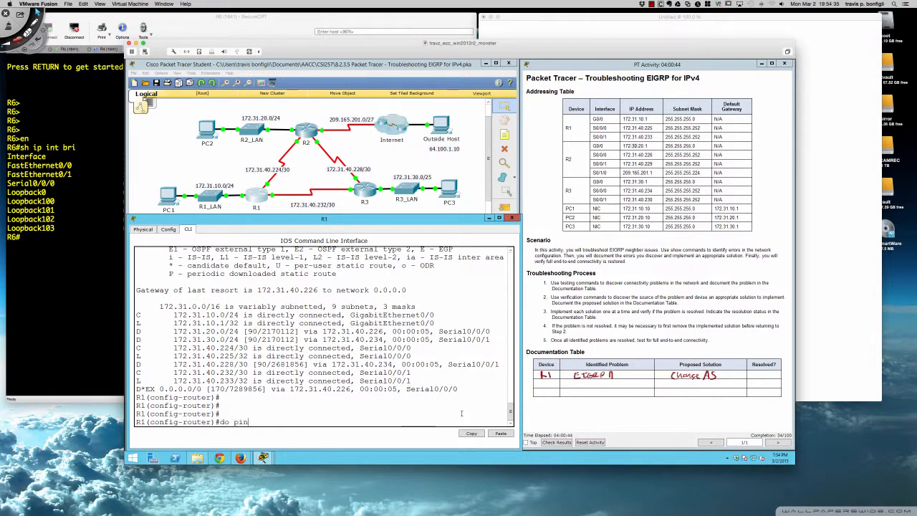
pyautogui.write('g 64.100.1.10')
pyautogui.press('Return')
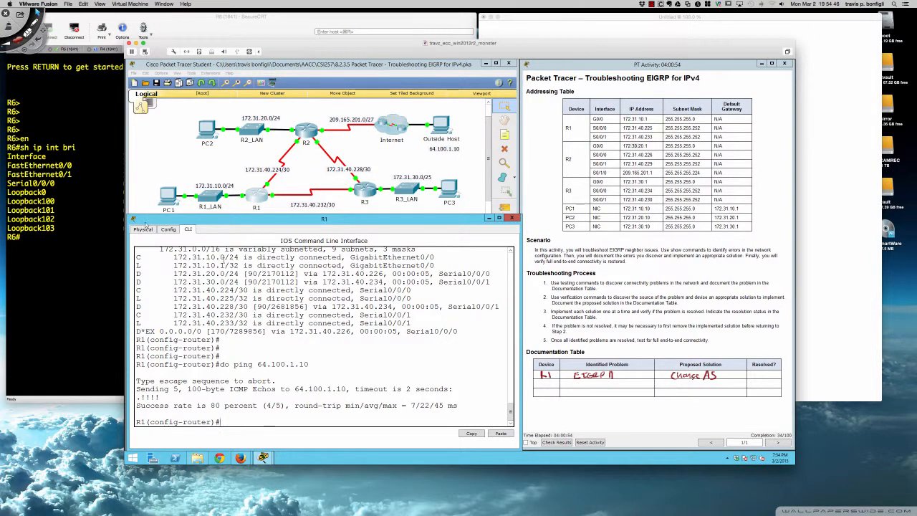
# Step: Ping the Outside Host at 64.100.1.10 from PC1's Command Prompt
pyautogui.click(167, 195)
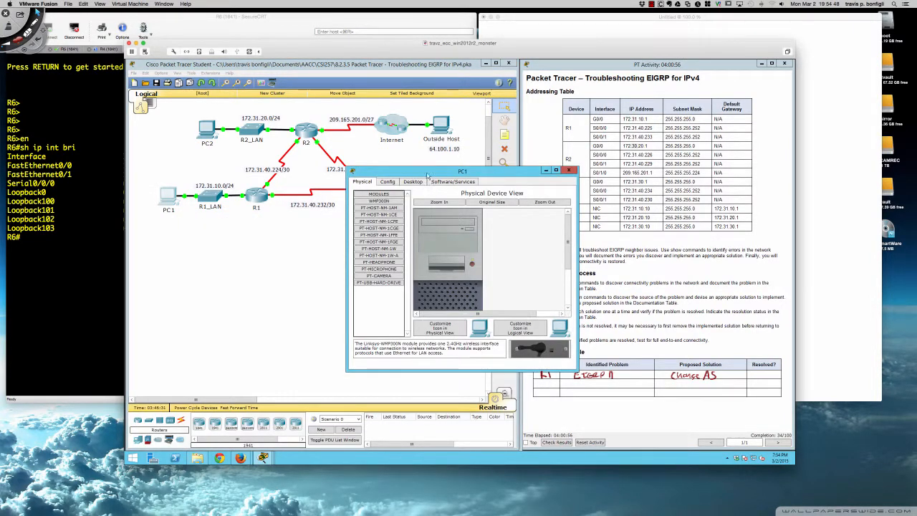
pyautogui.moveTo(429, 174); pyautogui.dragTo(320, 231)
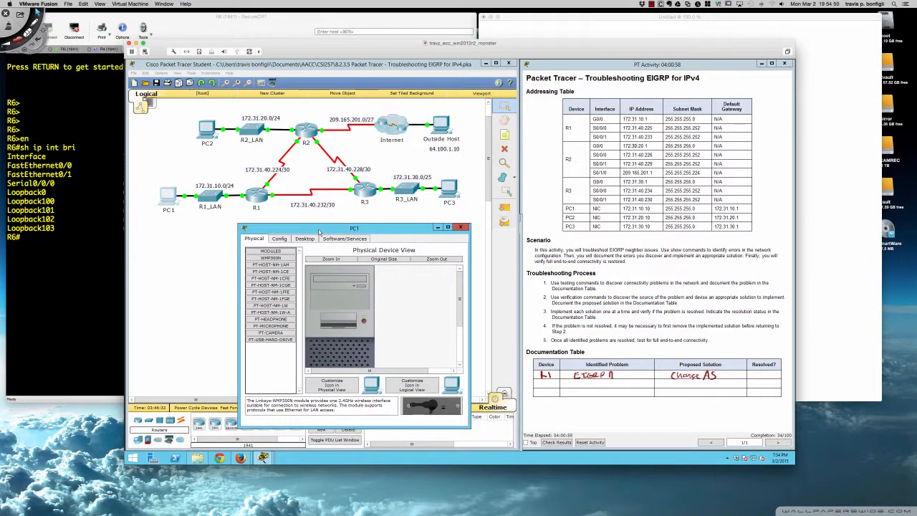
pyautogui.click(305, 238)
pyautogui.click(395, 265)
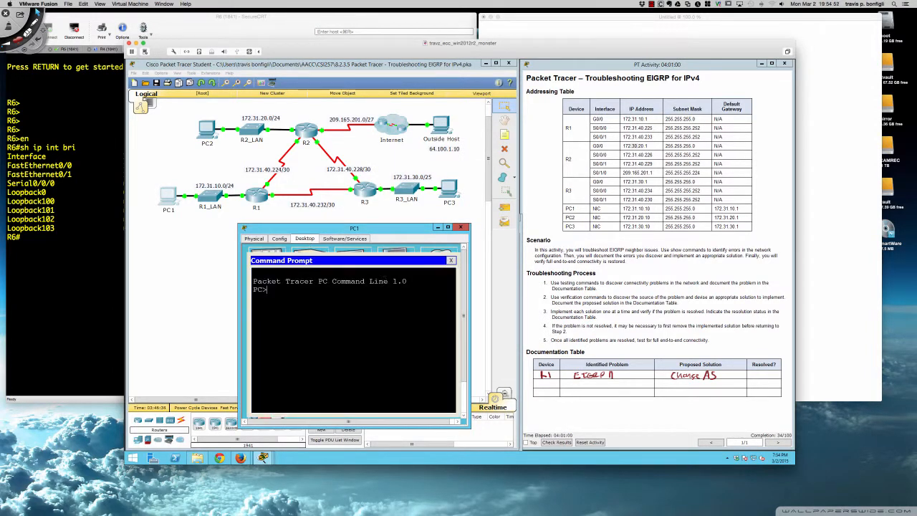
pyautogui.write('ping 64.100.1.10')
pyautogui.press('Return')
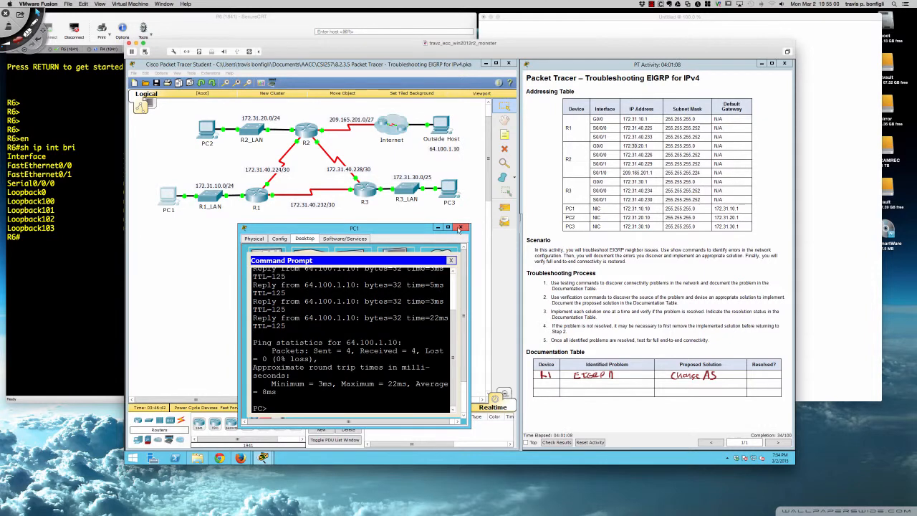
# Step: Close PC1's window and list R1's EIGRP neighbors with do sh ip eigrp neigh
pyautogui.click(459, 228)
pyautogui.click(263, 201)
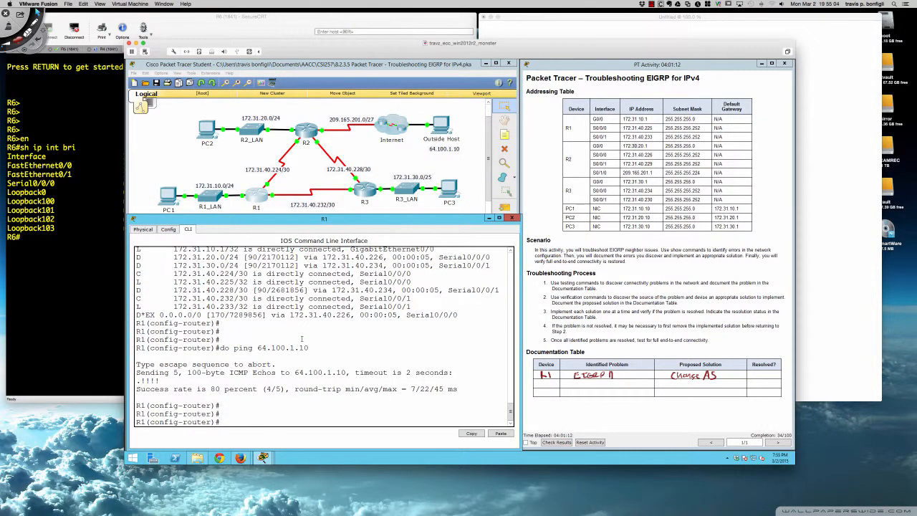
pyautogui.press('Return')
pyautogui.press('Return')
pyautogui.write('do sh ip eigrp neigh')
pyautogui.press('Return')
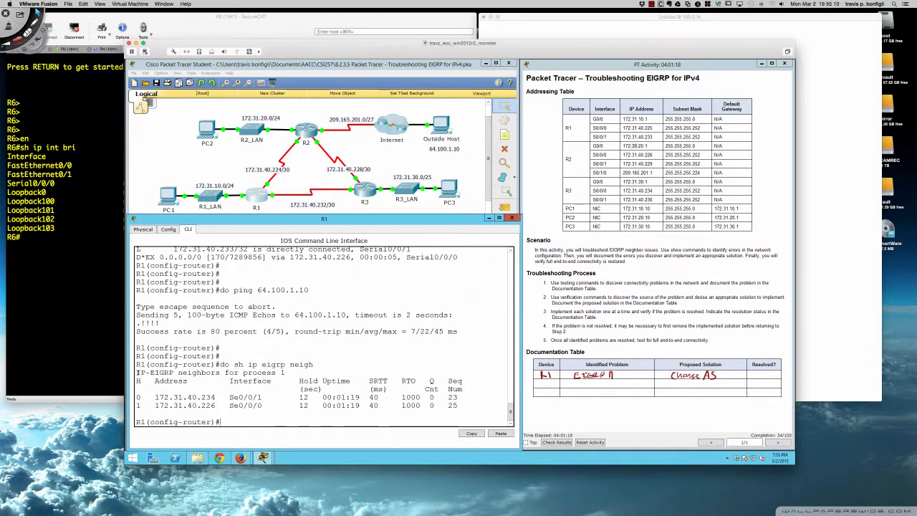
pyautogui.moveTo(138, 364); pyautogui.dragTo(463, 406)
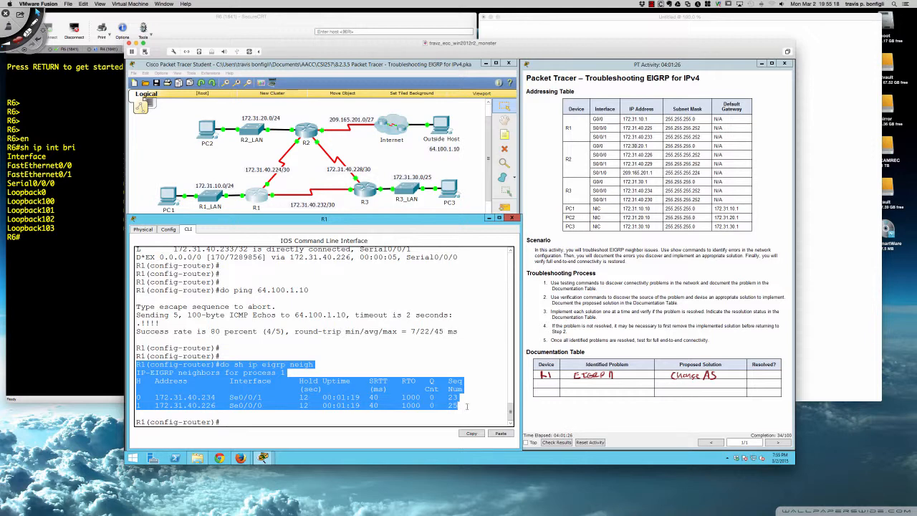
pyautogui.click(465, 405)
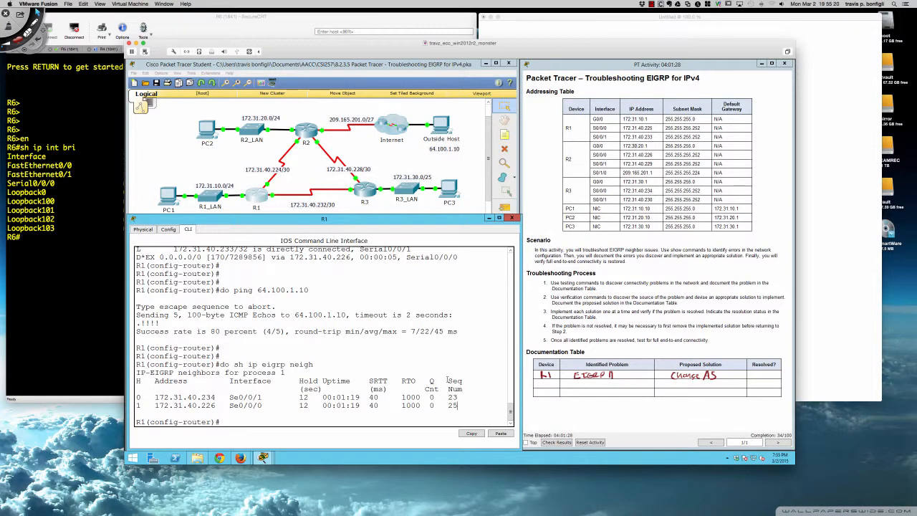
# Step: Leave configuration mode on R1 and save its configuration with wri mem
pyautogui.write('end')
pyautogui.press('Return')
pyautogui.press('Return')
pyautogui.press('Return')
pyautogui.press('Return')
pyautogui.press('Return')
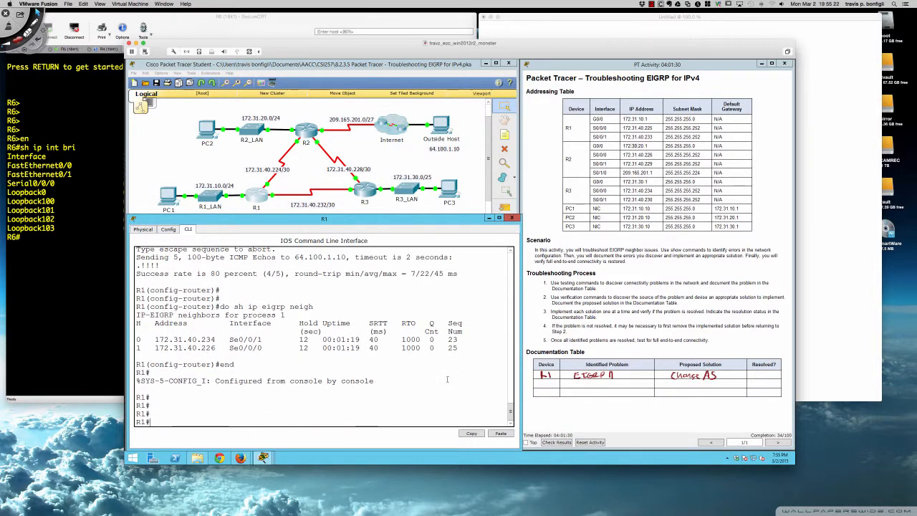
pyautogui.press('Return')
pyautogui.write('wri')
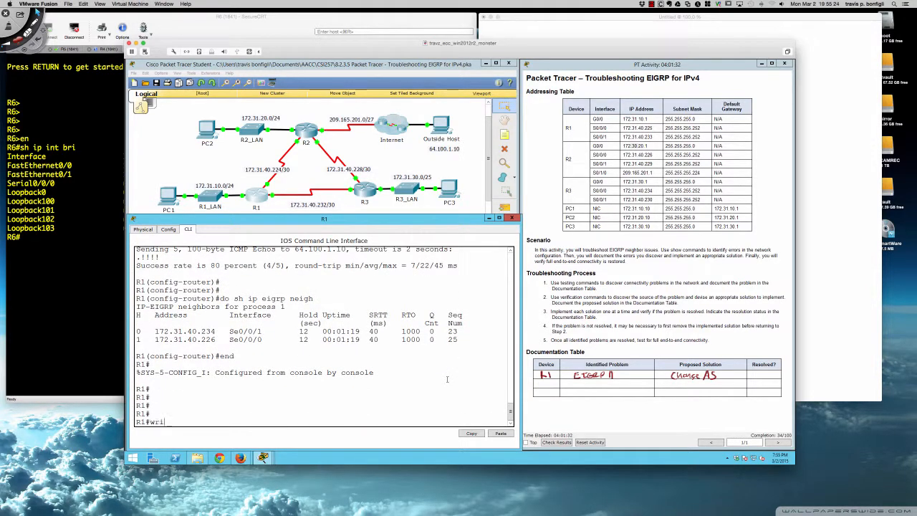
pyautogui.write(' mem')
pyautogui.press('Return')
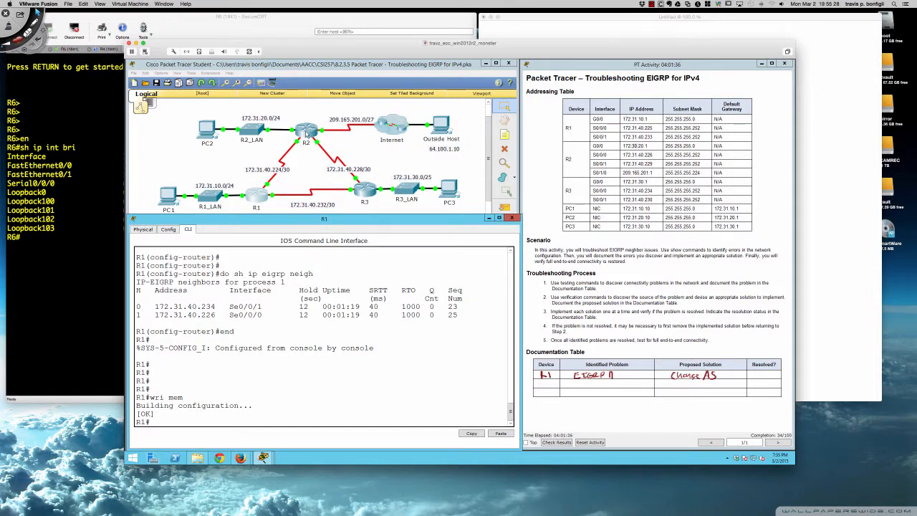
# Step: Display R2's running configuration with sh run, down to the end of the router eigrp 1 section
pyautogui.click(306, 133)
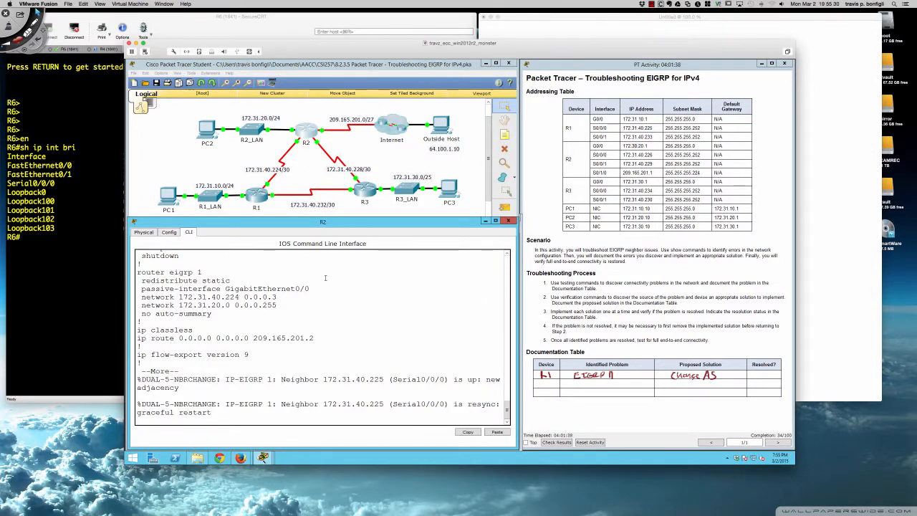
pyautogui.press('Return')
pyautogui.press('Return')
pyautogui.press('Return')
pyautogui.press('Return')
pyautogui.press('Return')
pyautogui.press('Return')
pyautogui.press('Return')
pyautogui.press('Return')
pyautogui.press('Return')
pyautogui.press('Return')
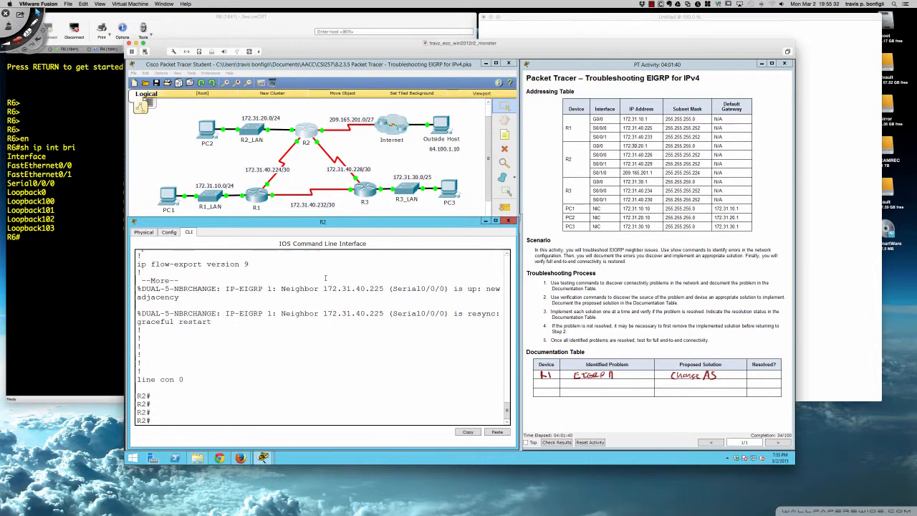
pyautogui.write('sh run')
pyautogui.press('Return')
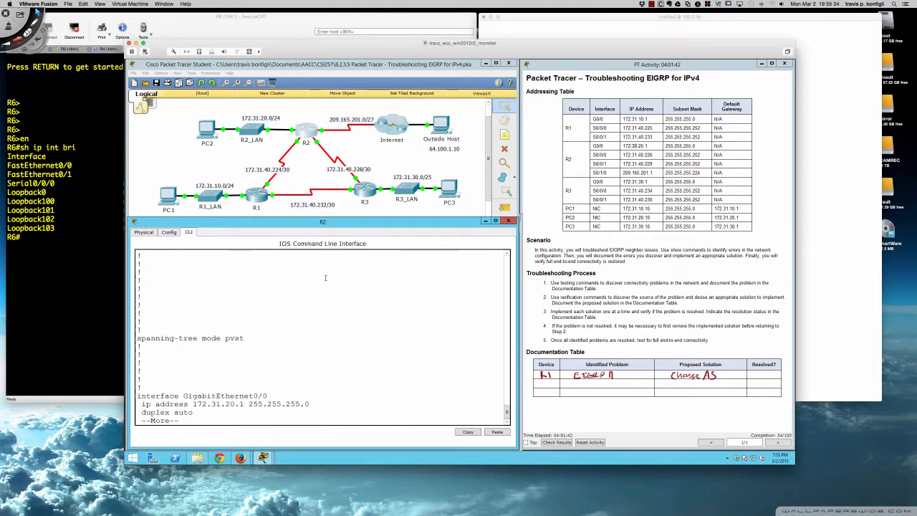
pyautogui.press('Return')
pyautogui.press('Return')
pyautogui.press('Return')
pyautogui.press('Return')
pyautogui.press('Return')
pyautogui.press('Return')
pyautogui.press('Return')
pyautogui.press('Return')
pyautogui.press('Return')
pyautogui.press('Return')
pyautogui.press('Return')
pyautogui.press('Return')
pyautogui.press('Return')
pyautogui.press('Return')
pyautogui.press('Return')
pyautogui.press('Return')
pyautogui.press('Return')
pyautogui.press('Return')
pyautogui.press('Return')
pyautogui.press('Return')
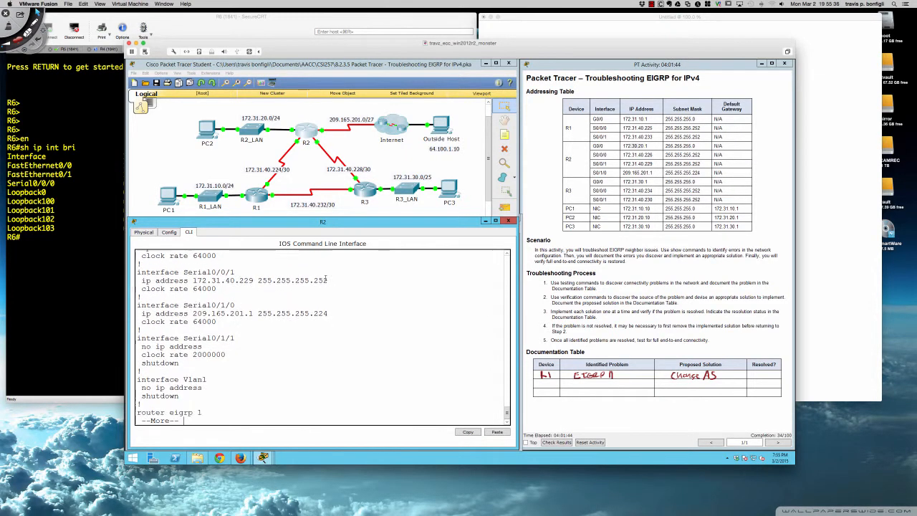
pyautogui.press('Return')
pyautogui.press('Return')
pyautogui.press('Return')
pyautogui.press('Return')
pyautogui.press('Return')
pyautogui.press('Return')
pyautogui.press('Return')
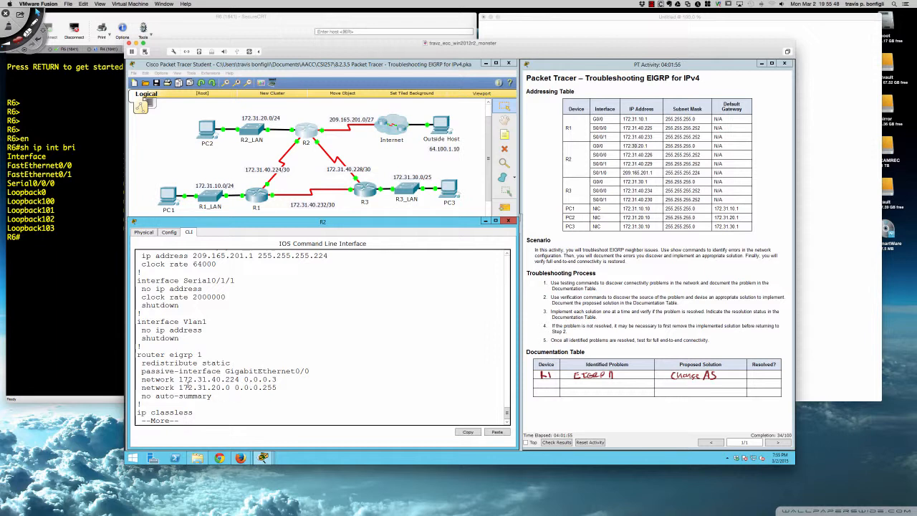
# Step: Compare the network statements under R2's router eigrp 1 with its connected links in the topology, and exit the listing
pyautogui.moveTo(179, 379); pyautogui.dragTo(278, 380)
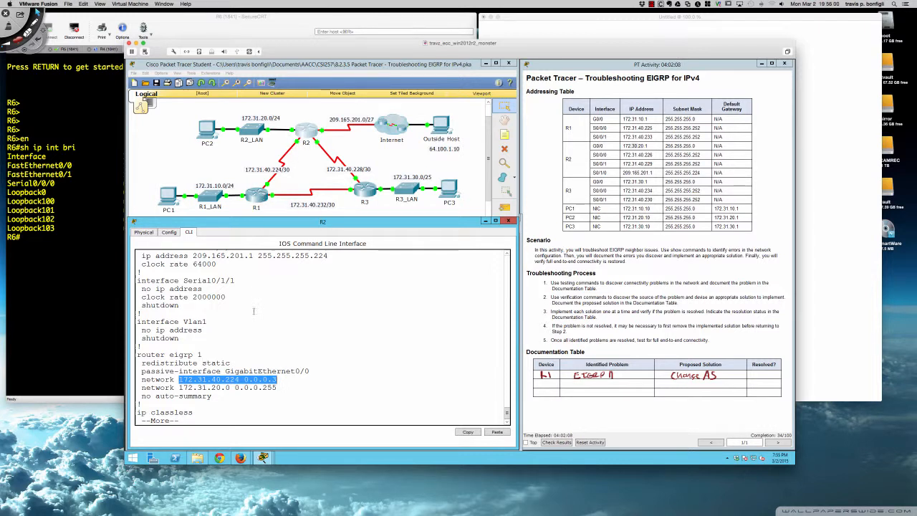
pyautogui.click(221, 387)
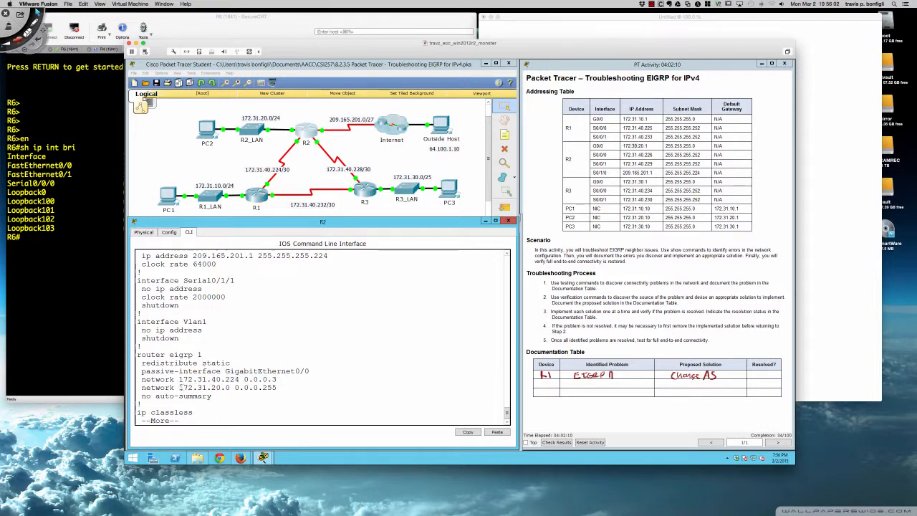
pyautogui.moveTo(179, 387); pyautogui.dragTo(278, 387)
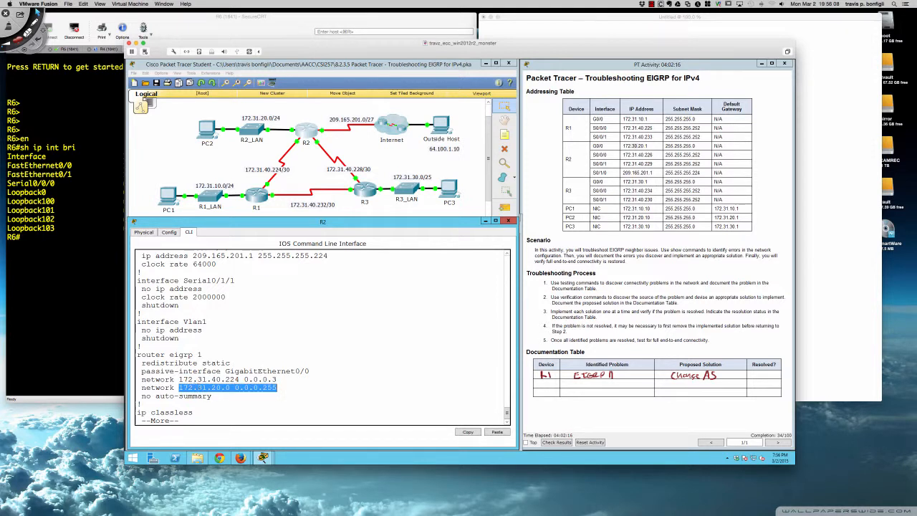
pyautogui.click(280, 386)
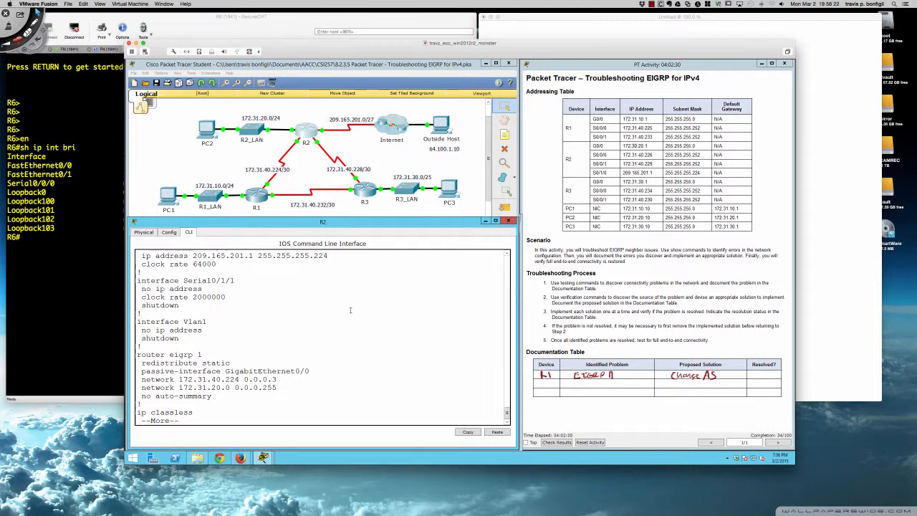
pyautogui.press('q')
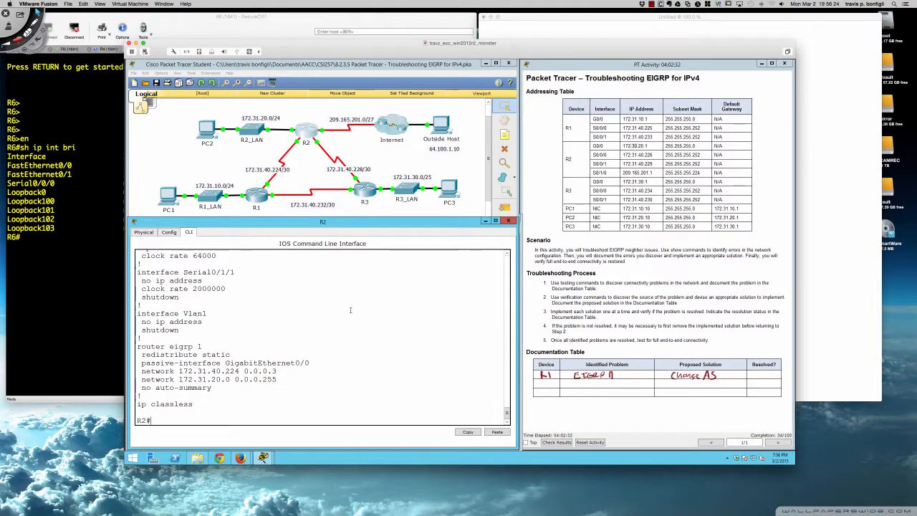
# Step: Check R2's EIGRP neighbors and participating interfaces with sh ip eigrp neigh and sh ip eigrp inter
pyautogui.write('sh ip eigrp neigh')
pyautogui.press('Return')
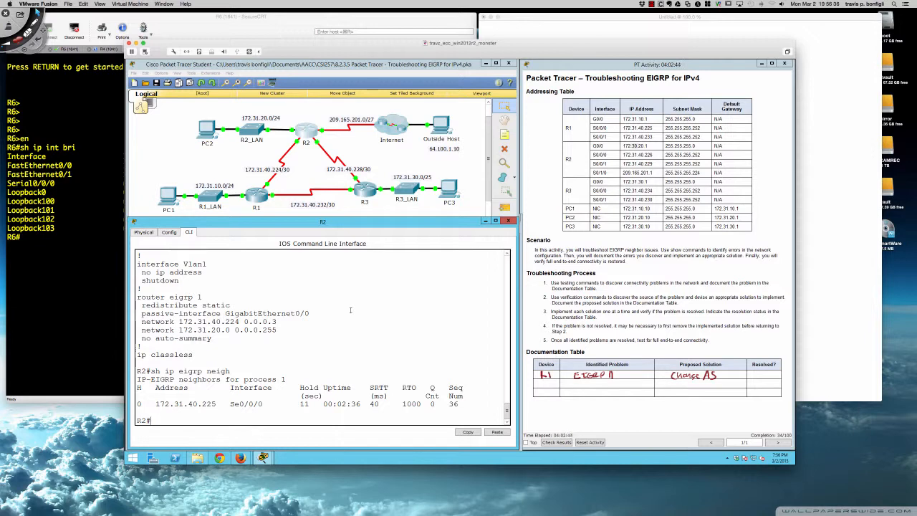
pyautogui.write('sh ip eigrp inter')
pyautogui.press('Return')
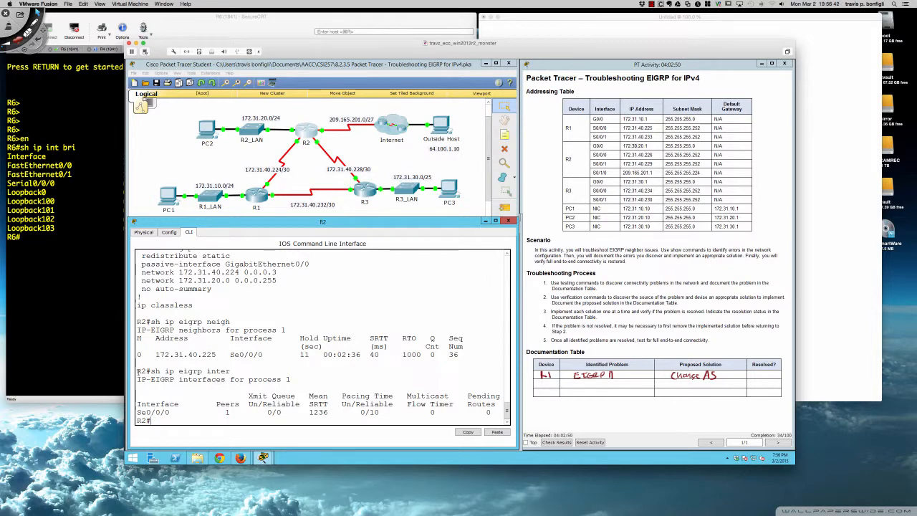
pyautogui.moveTo(137, 370); pyautogui.dragTo(439, 414)
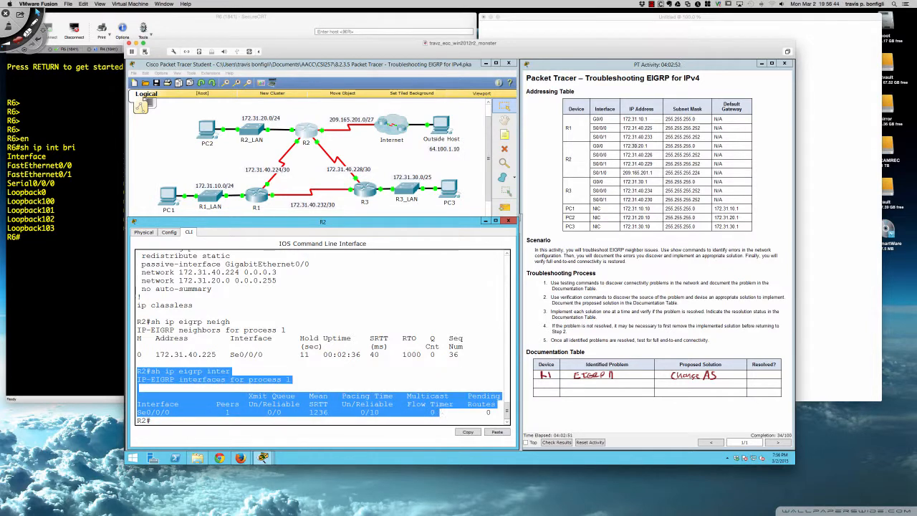
pyautogui.moveTo(170, 413); pyautogui.dragTo(137, 412)
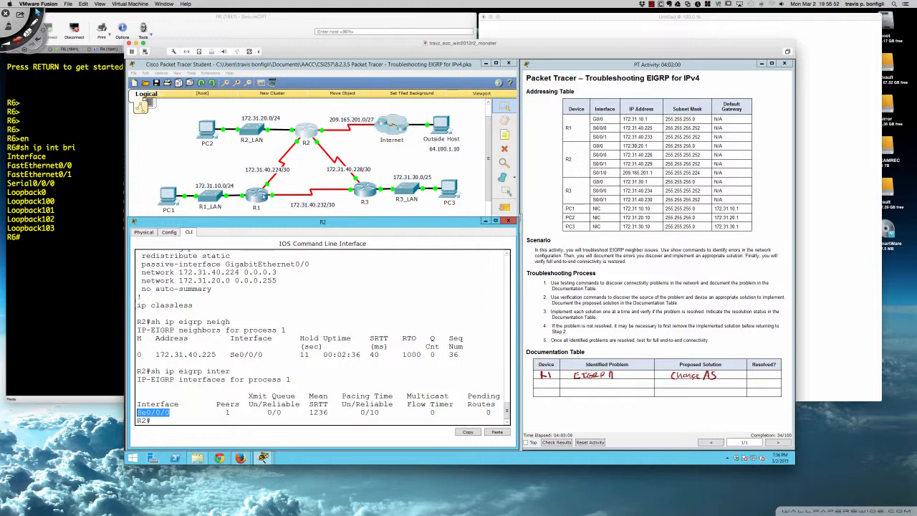
# Step: Enter router configuration for EIGRP process 1 on R2 and issue network 172.31.40.224 0.0.0.3
pyautogui.click(330, 322)
pyautogui.press('Return')
pyautogui.press('Return')
pyautogui.press('Return')
pyautogui.write('con f')
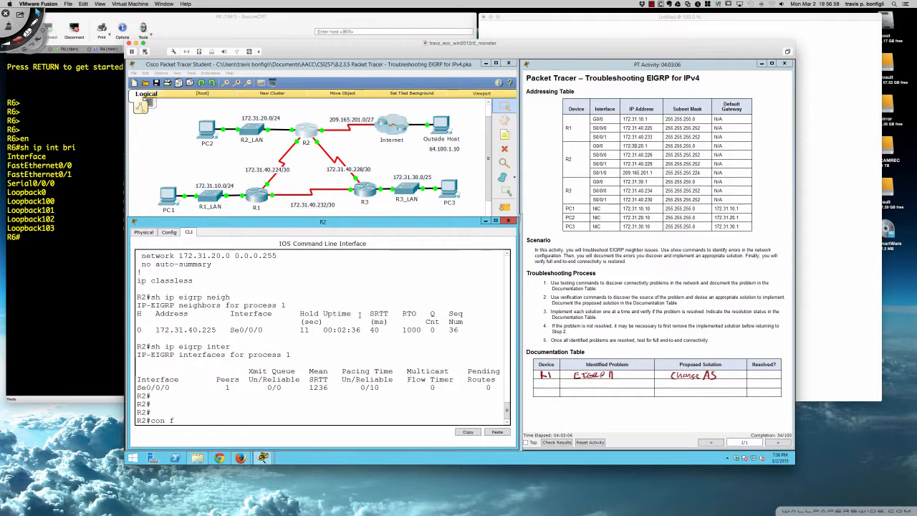
pyautogui.write(' t')
pyautogui.press('Return')
pyautogui.write('router ei')
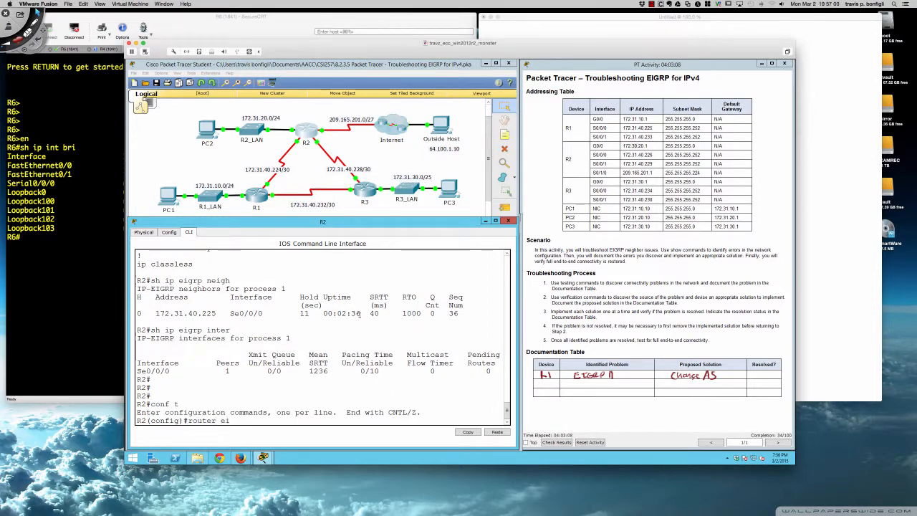
pyautogui.write('grp 1')
pyautogui.press('Return')
pyautogui.write('net')
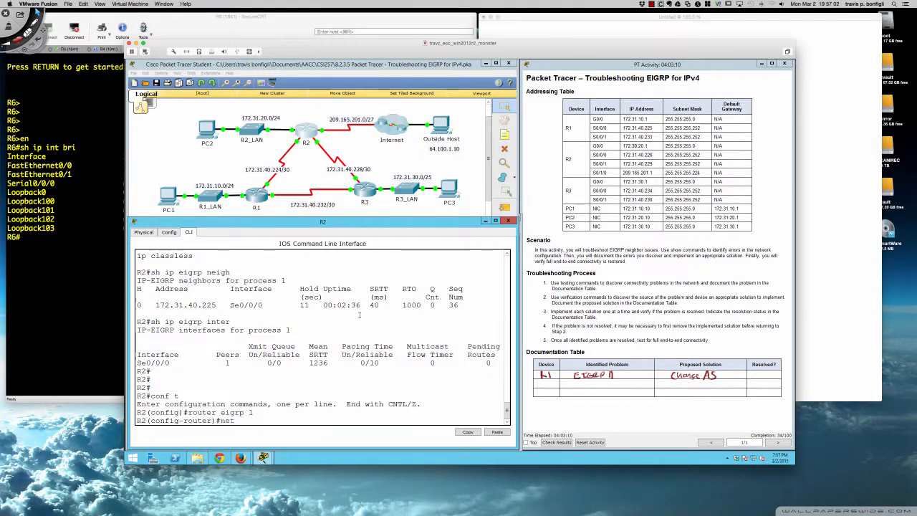
pyautogui.write('work 172.31.40.224 0.0.0.3')
pyautogui.press('Return')
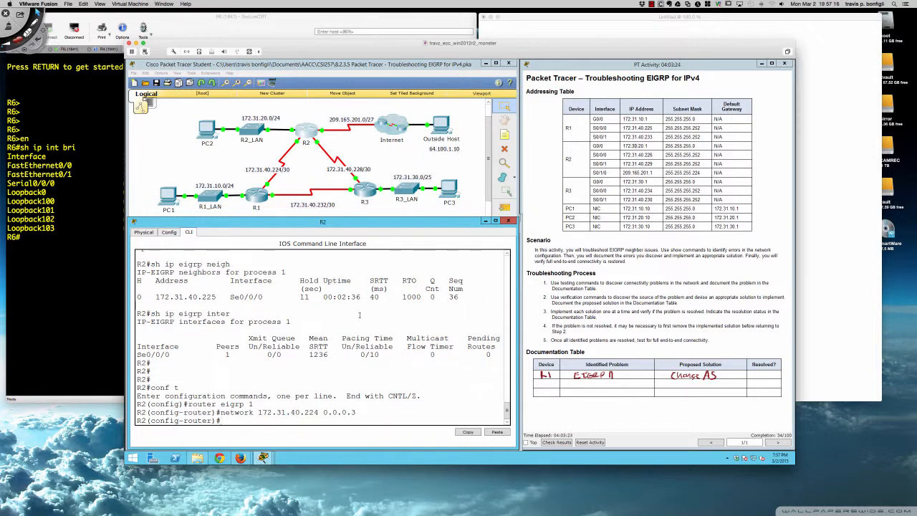
pyautogui.press('Return')
pyautogui.press('Return')
pyautogui.press('Return')
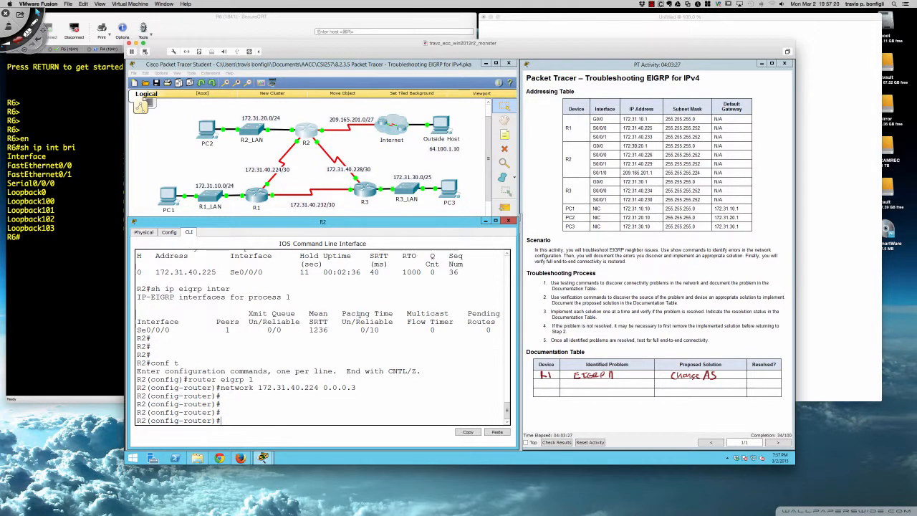
# Step: Remove the network 172.31.40.224 0.0.0.3 statement from R2's EIGRP process 1 and enter it again
pyautogui.press('Up')
pyautogui.hotkey('ctrl', 'a')
pyautogui.write('no')
pyautogui.press('Return')
pyautogui.press('Return')
pyautogui.press('Return')
pyautogui.press('Return')
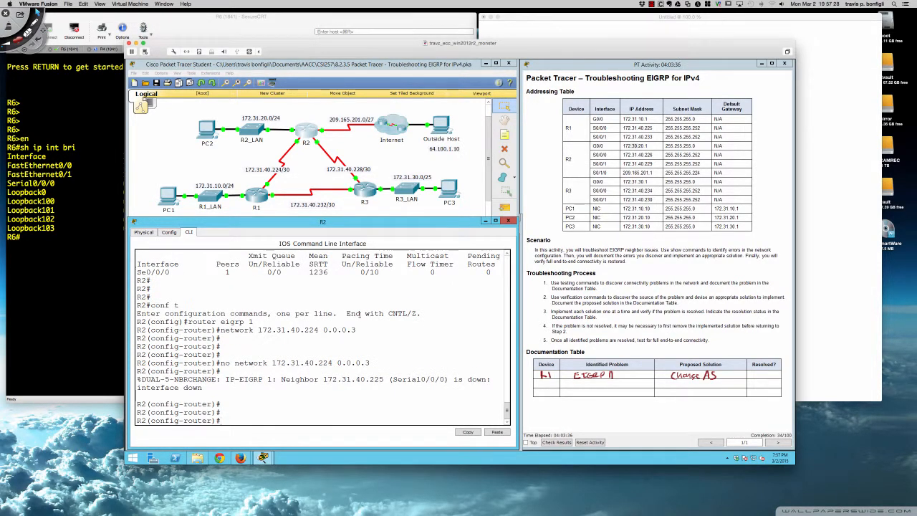
pyautogui.press('Up')
pyautogui.hotkey('ctrl', 'a')
pyautogui.press('Delete')
pyautogui.press('Delete')
pyautogui.press('Delete')
pyautogui.press('Return')
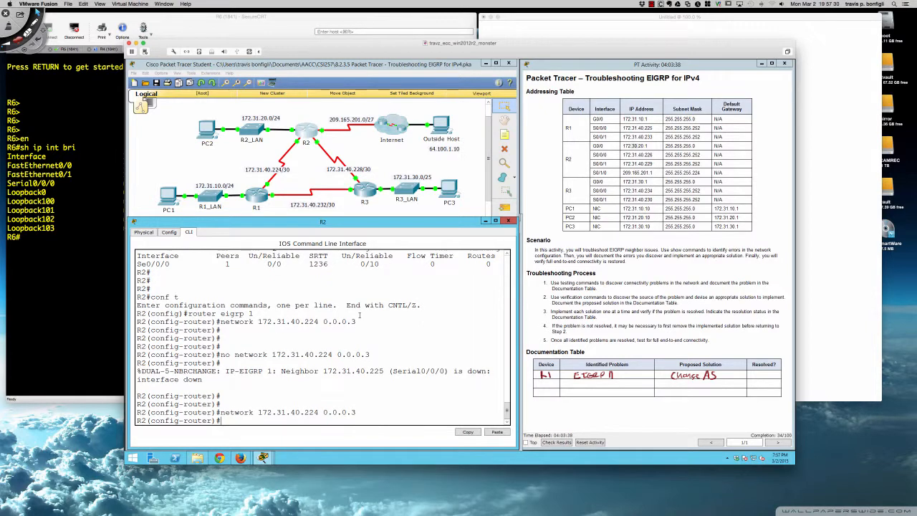
# Step: Add network 172.31.40.228 0.0.0.3 to R2's EIGRP process 1 for the link to R3
pyautogui.press('Up')
pyautogui.press('BackSpace')
pyautogui.write('8')
pyautogui.press('Return')
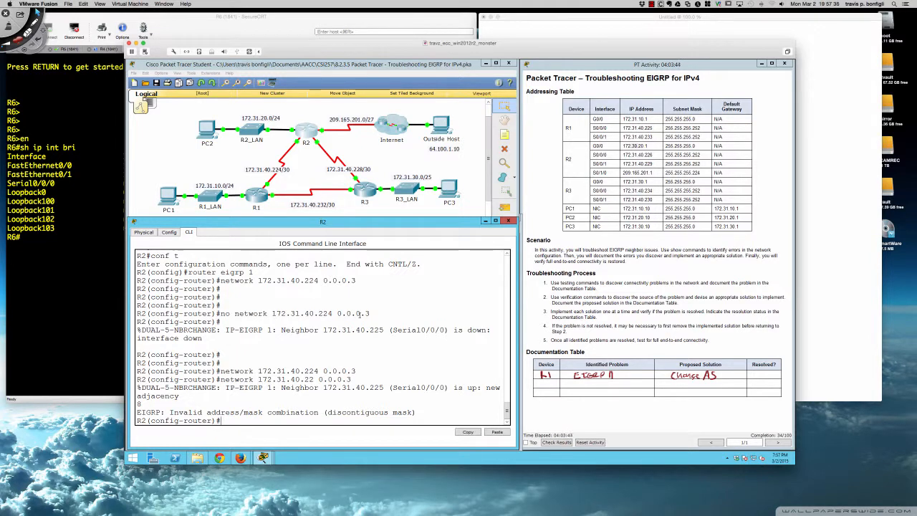
pyautogui.press('Up')
pyautogui.press('Left')
pyautogui.press('Left')
pyautogui.press('Left')
pyautogui.press('Left')
pyautogui.press('Left')
pyautogui.press('Left')
pyautogui.press('Left')
pyautogui.press('Left')
pyautogui.press('Left')
pyautogui.write('8')
pyautogui.press('Return')
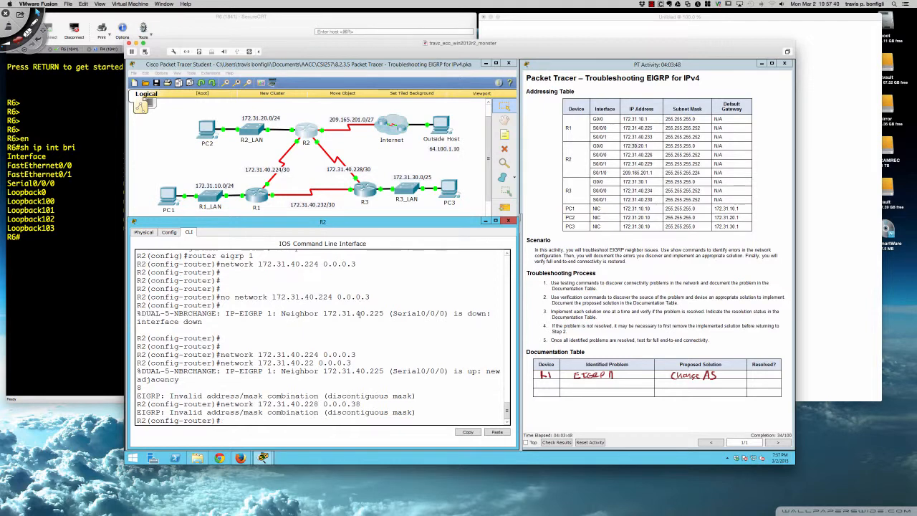
pyautogui.press('Up')
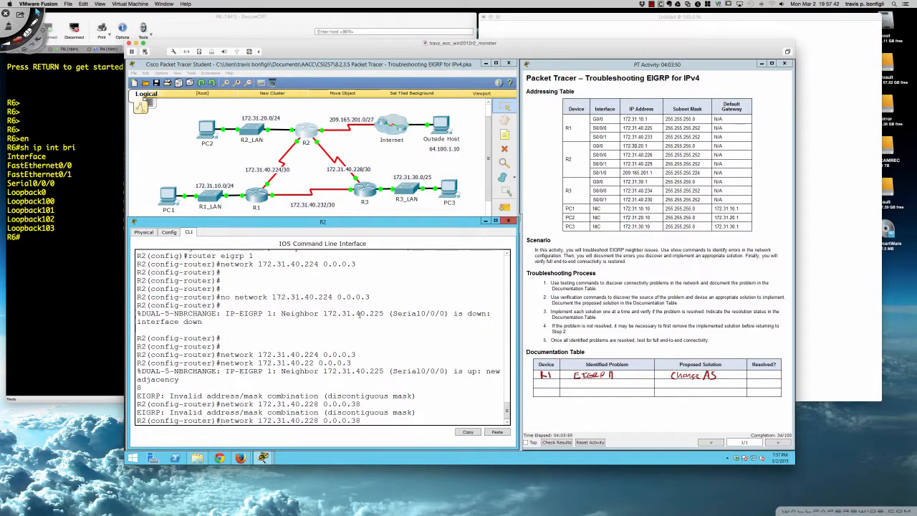
pyautogui.press('BackSpace')
pyautogui.press('Return')
pyautogui.press('Return')
pyautogui.press('Return')
pyautogui.press('Return')
pyautogui.press('Return')
pyautogui.press('Return')
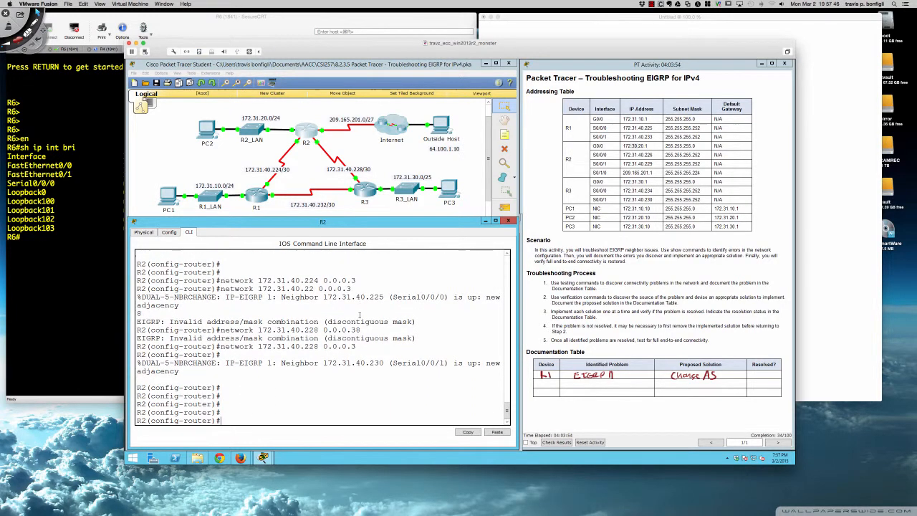
# Step: Review the network statements under router eigrp 1 in R2's running configuration with do sh run
pyautogui.write('do sh run')
pyautogui.press('Return')
pyautogui.press('space')
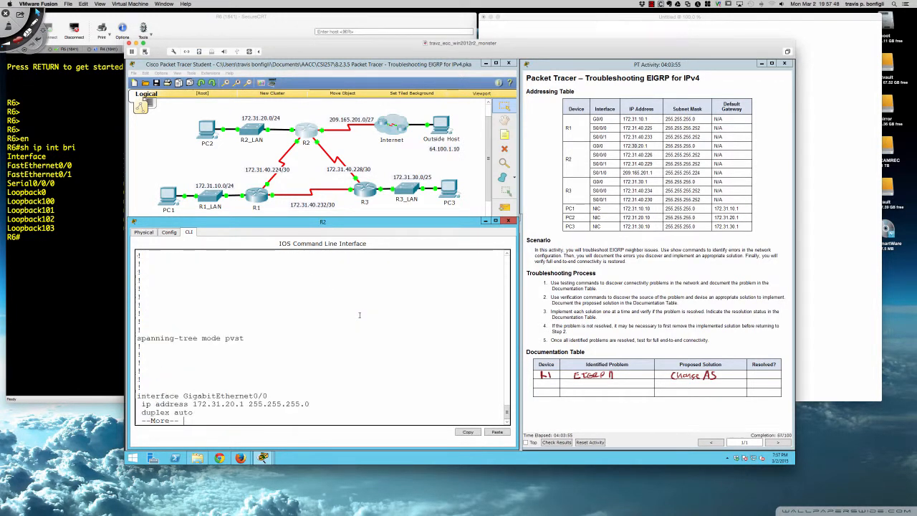
pyautogui.press('space')
pyautogui.press('space')
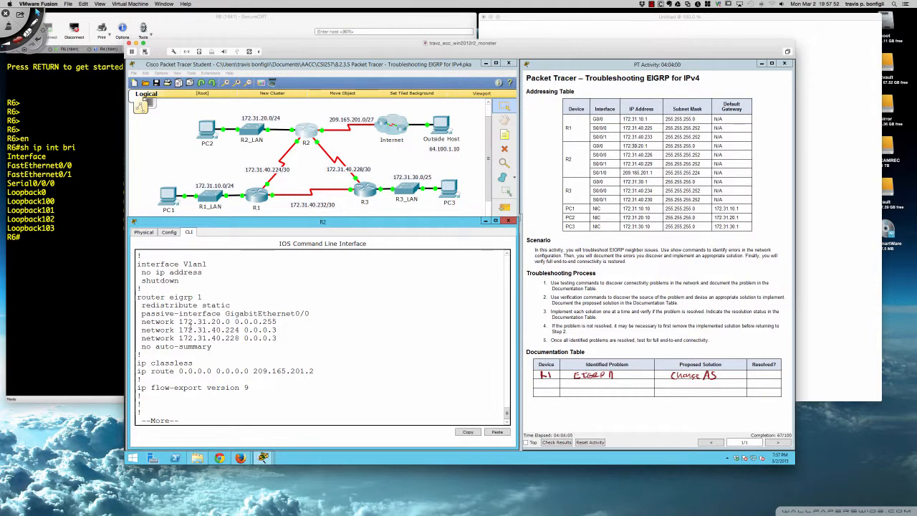
pyautogui.write('q')
# Step: List R2's EIGRP interfaces with do sh ip eigrp inter
pyautogui.write('do sh ')
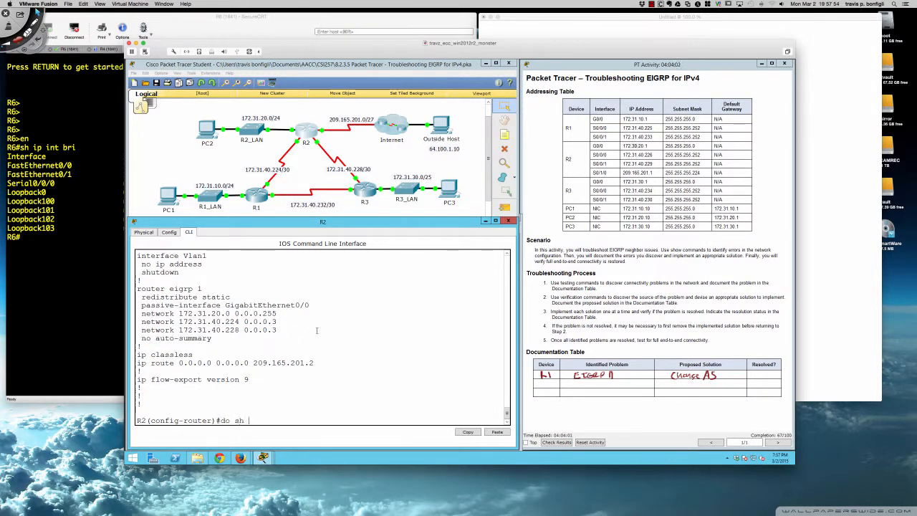
pyautogui.write('ip eigrp inter')
pyautogui.press('Return')
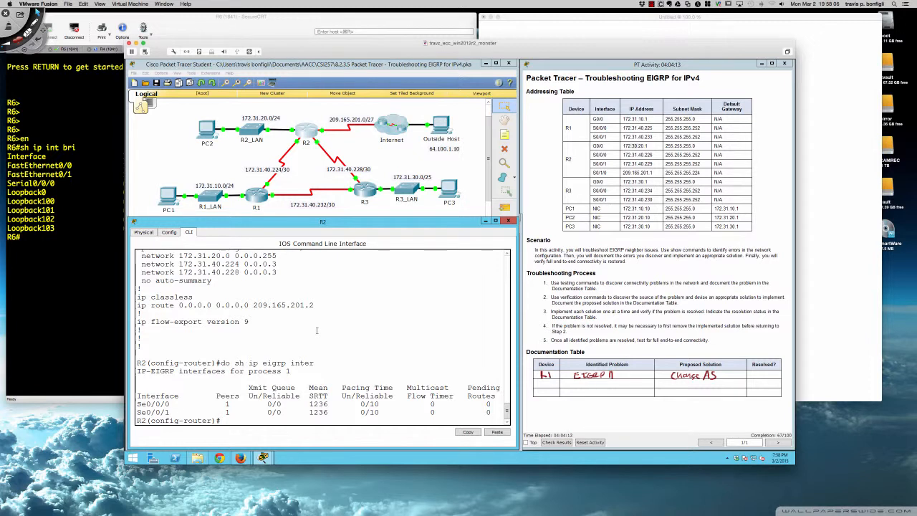
# Step: Check R2's EIGRP adjacencies with do sh ip eigrp neigh
pyautogui.press('Return')
pyautogui.press('Return')
pyautogui.press('Return')
pyautogui.write('do sh ip eigrp')
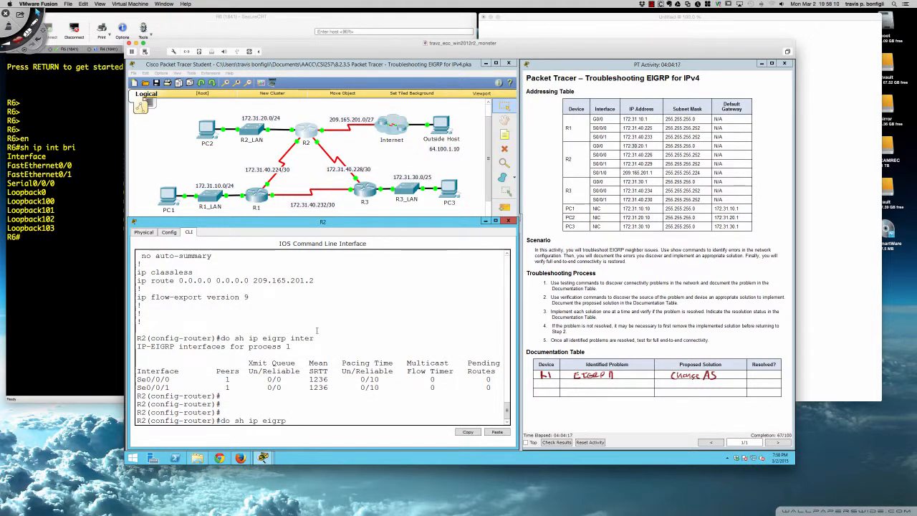
pyautogui.write(' neigh')
pyautogui.press('Return')
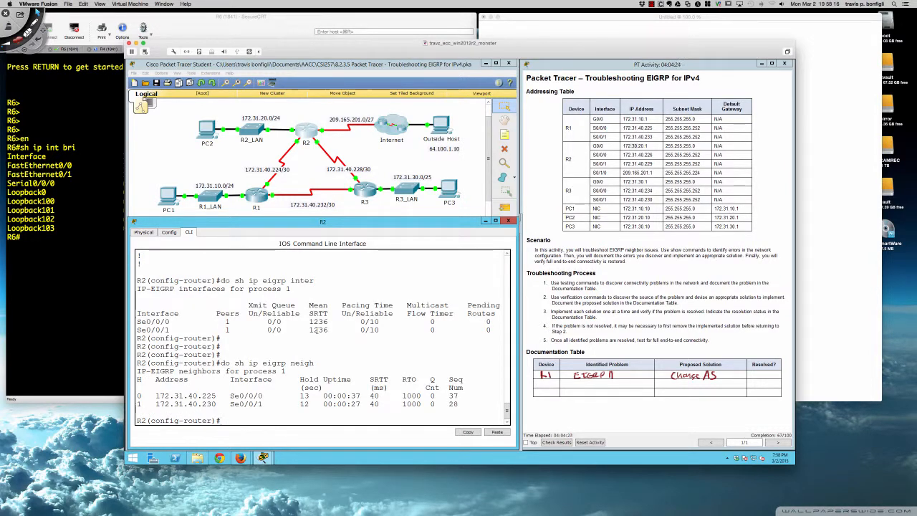
# Step: Display R2's full routing table with do sh ip route and highlight the static default route
pyautogui.press('Return')
pyautogui.press('Return')
pyautogui.write('do s')
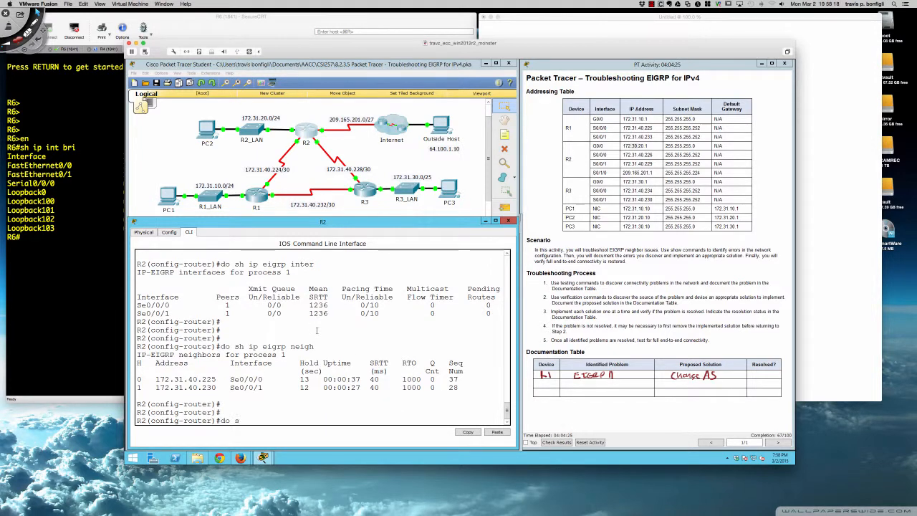
pyautogui.write('h ip route')
pyautogui.press('Return')
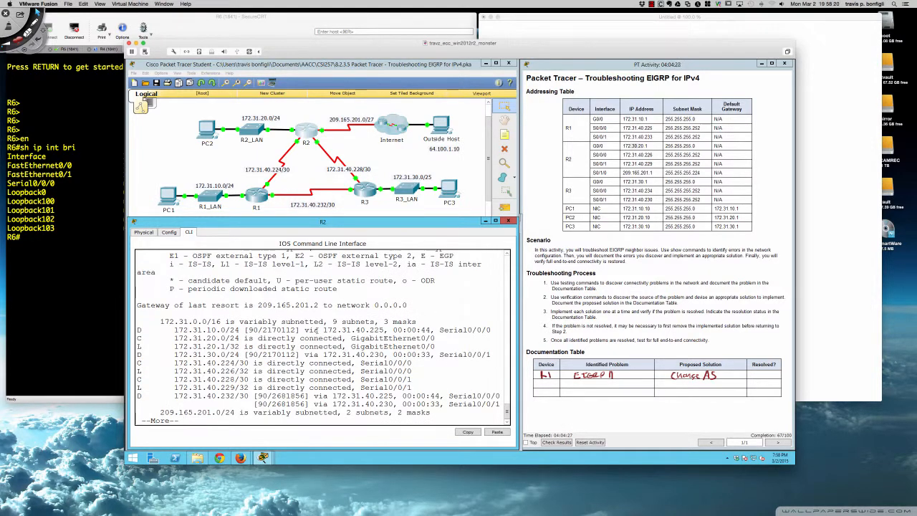
pyautogui.press('space')
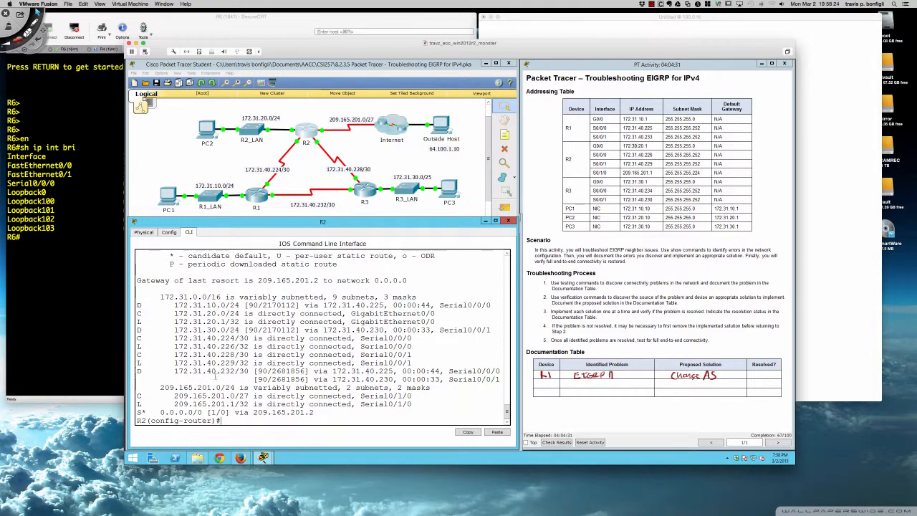
pyautogui.moveTo(141, 412); pyautogui.dragTo(320, 411)
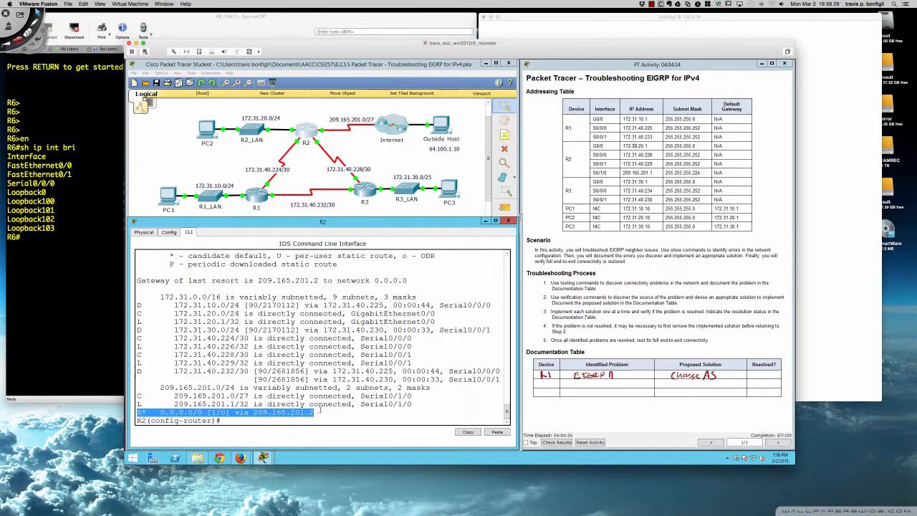
# Step: Highlight the redistribute static line under router eigrp 1 in R2's earlier running-config output, then return to the prompt
pyautogui.click(319, 346)
pyautogui.scroll(10, 319, 346)
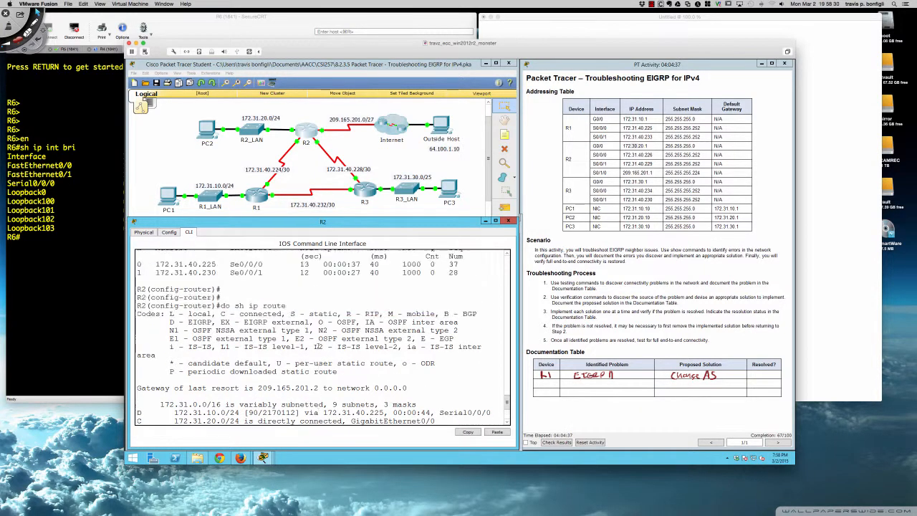
pyautogui.scroll(5, 315, 346)
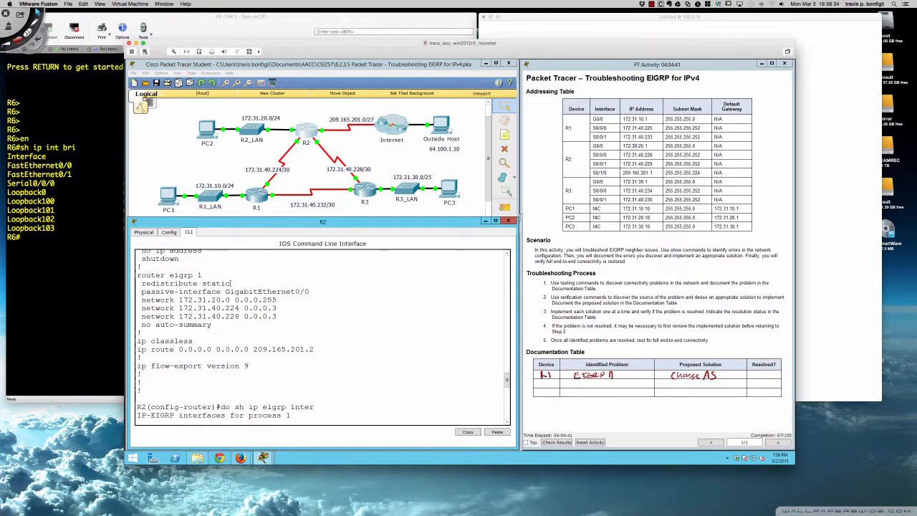
pyautogui.moveTo(231, 282); pyautogui.dragTo(141, 283)
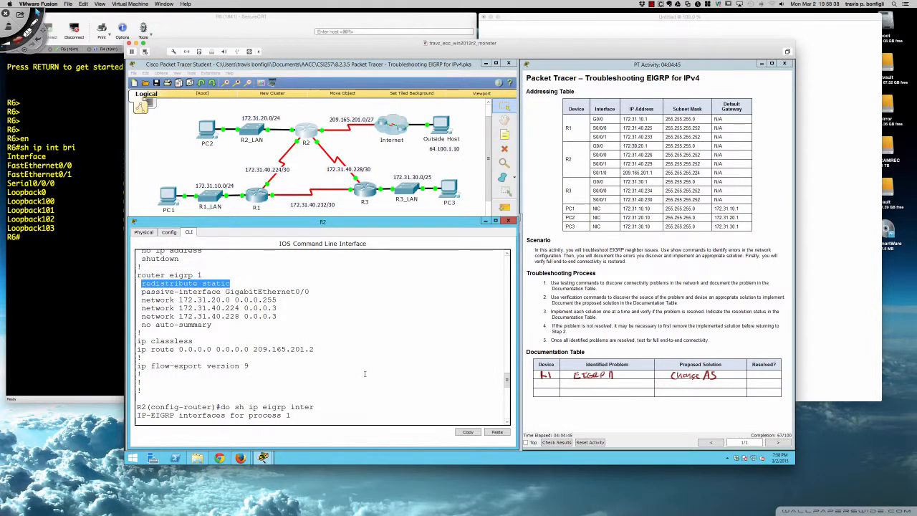
pyautogui.scroll(-10, 365, 374)
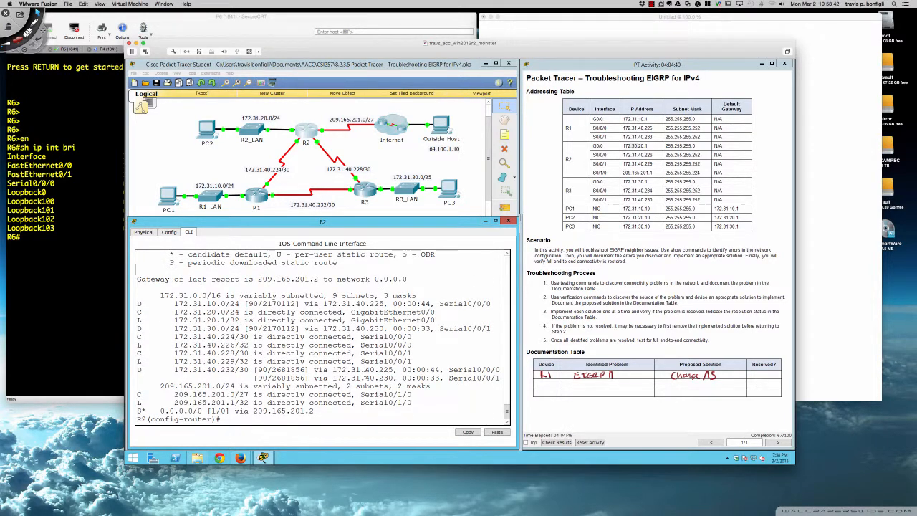
# Step: Exit configuration mode on R2 with end and save the running configuration with wri mem
pyautogui.write('end')
pyautogui.press('Return')
pyautogui.press('Return')
pyautogui.press('Return')
pyautogui.write('wri m')
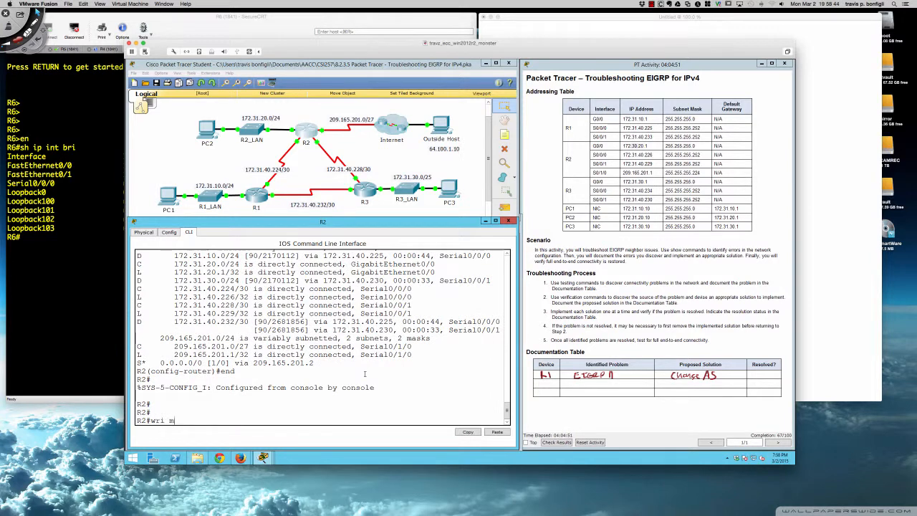
pyautogui.write('em')
pyautogui.press('Return')
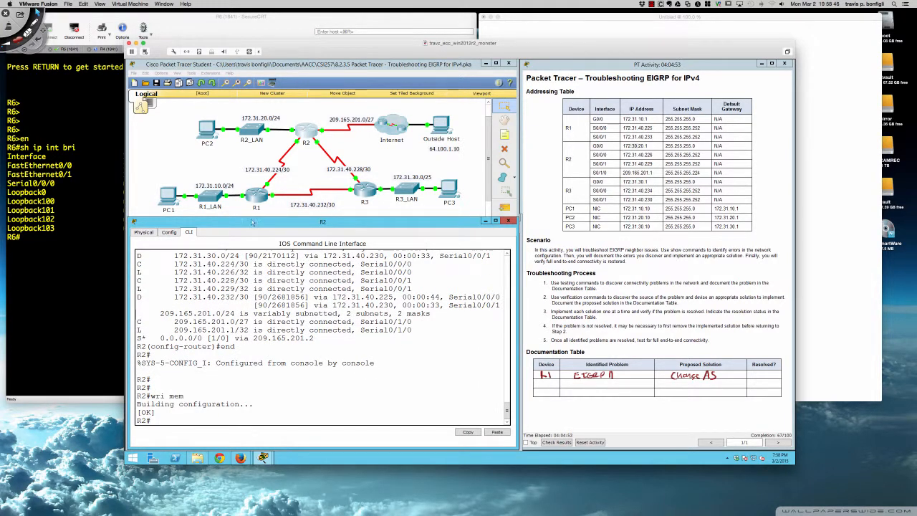
# Step: Ping the outside host at 64.100.1.10 from PC2's command prompt
pyautogui.click(208, 132)
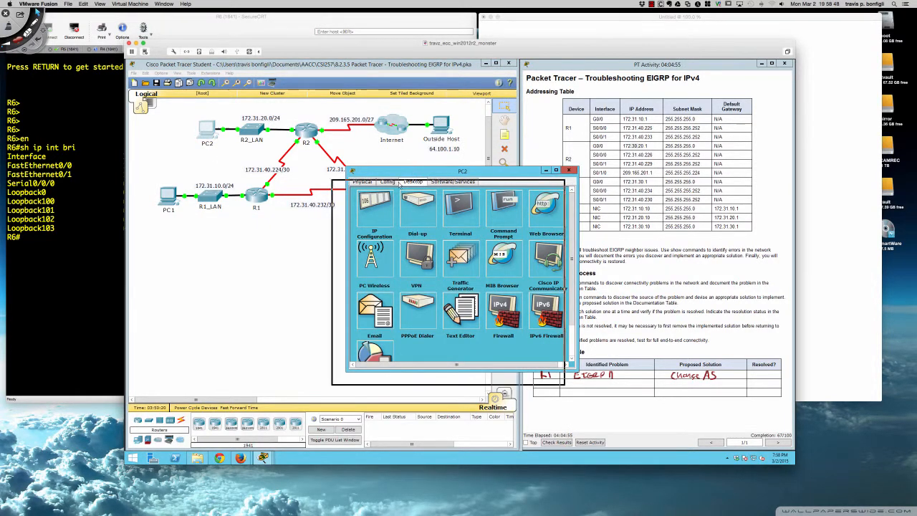
pyautogui.click(351, 267)
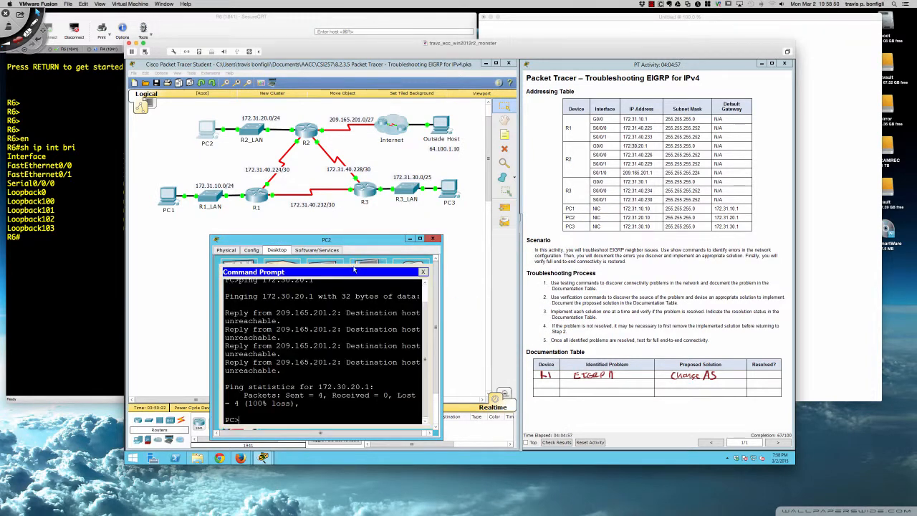
pyautogui.press('Up')
pyautogui.press('Return')
pyautogui.write('ping ')
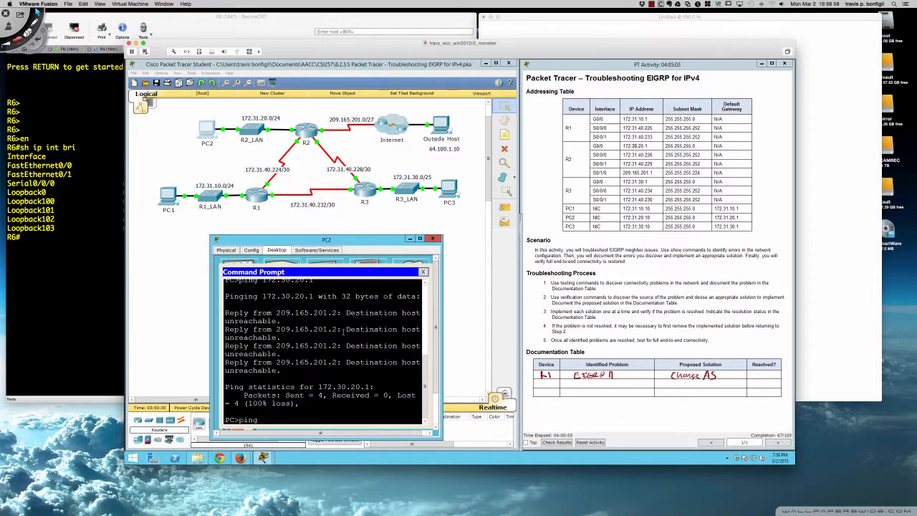
pyautogui.write('64.100.1.10')
pyautogui.press('Return')
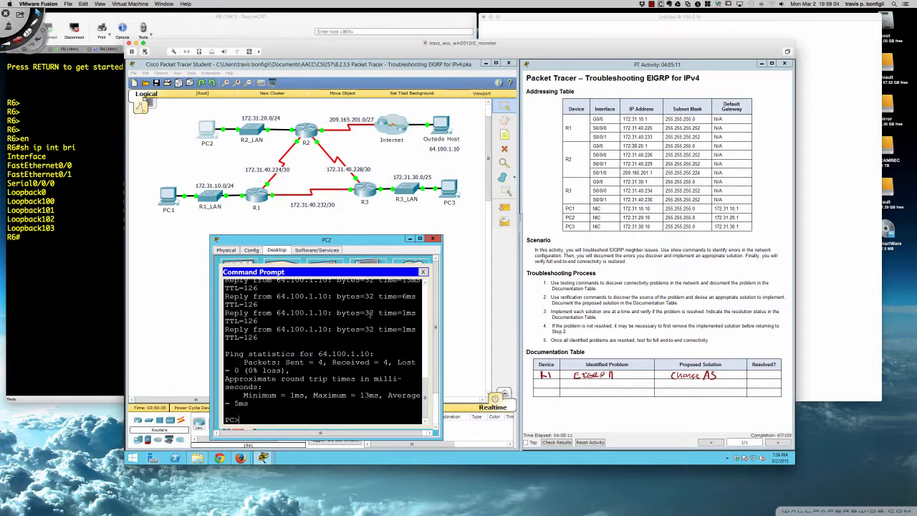
# Step: Ping PC3 at 172.31.30.10 from PC2 twice, then close the PC2 window
pyautogui.press('Return')
pyautogui.press('Return')
pyautogui.press('Return')
pyautogui.write('ping 172')
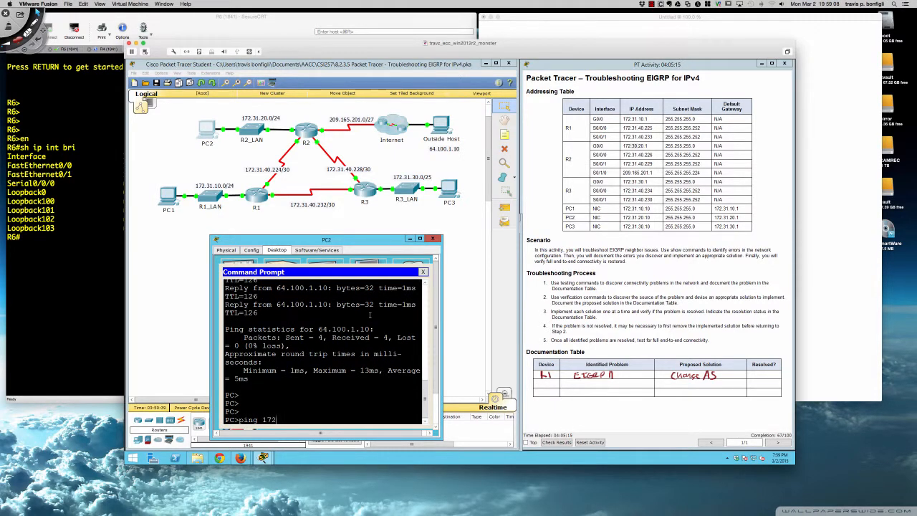
pyautogui.write('.31.30.10')
pyautogui.press('Return')
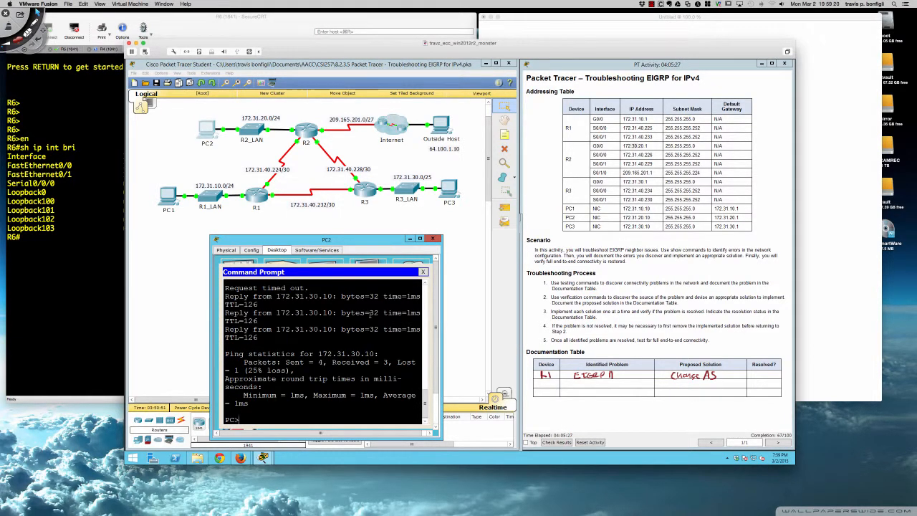
pyautogui.press('Up')
pyautogui.press('Return')
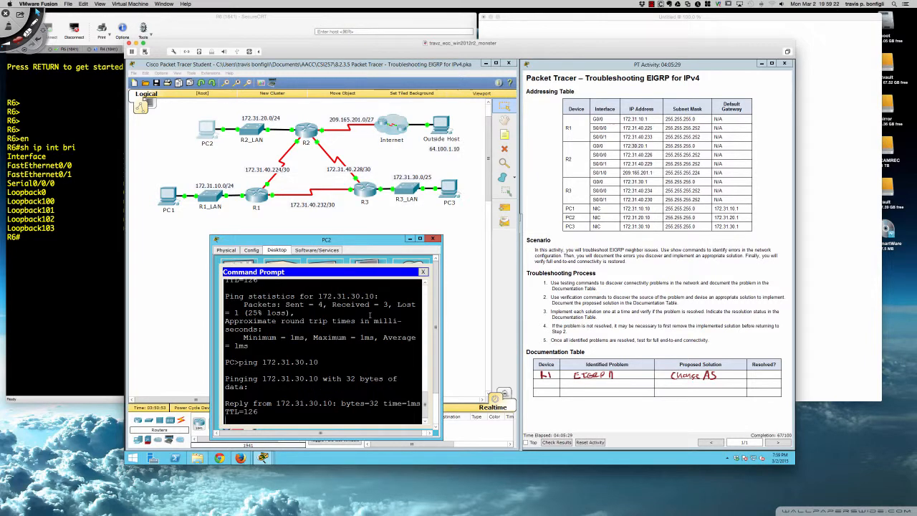
pyautogui.click(432, 238)
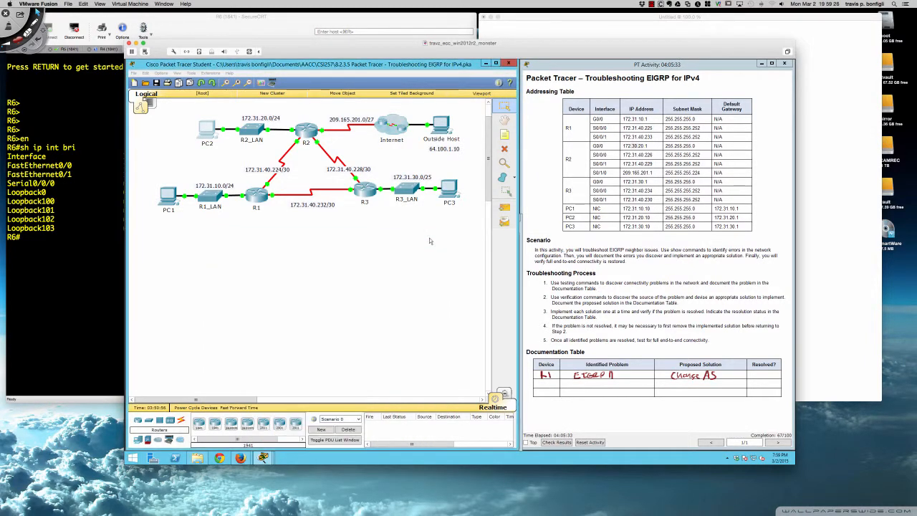
# Step: Open R3's command line and enter privileged EXEC mode with en
pyautogui.click(366, 190)
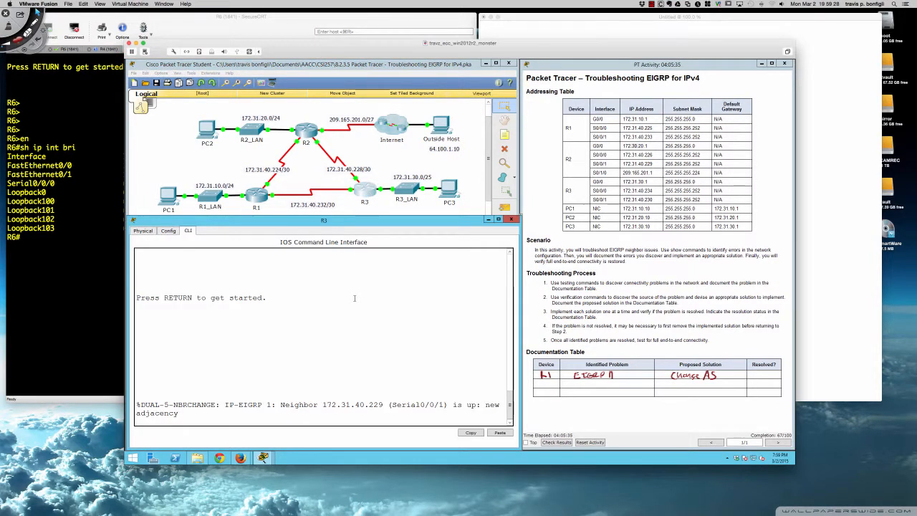
pyautogui.press('Return')
pyautogui.press('Return')
pyautogui.press('Return')
pyautogui.press('Return')
pyautogui.press('Return')
pyautogui.press('Return')
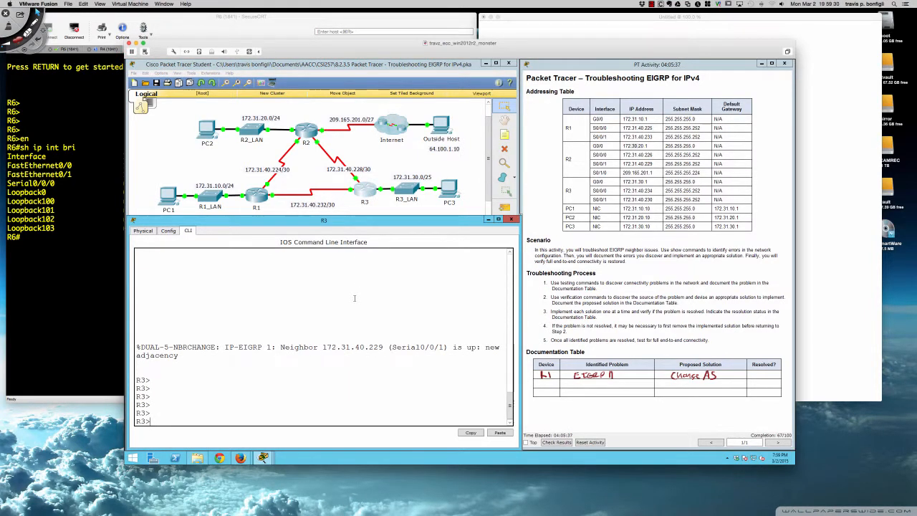
pyautogui.write('en')
pyautogui.press('Return')
pyautogui.press('Return')
pyautogui.press('Return')
pyautogui.press('Return')
# Step: Review the interface addresses and router eigrp 1 network statements in R3's running configuration with sh run
pyautogui.write('sh run')
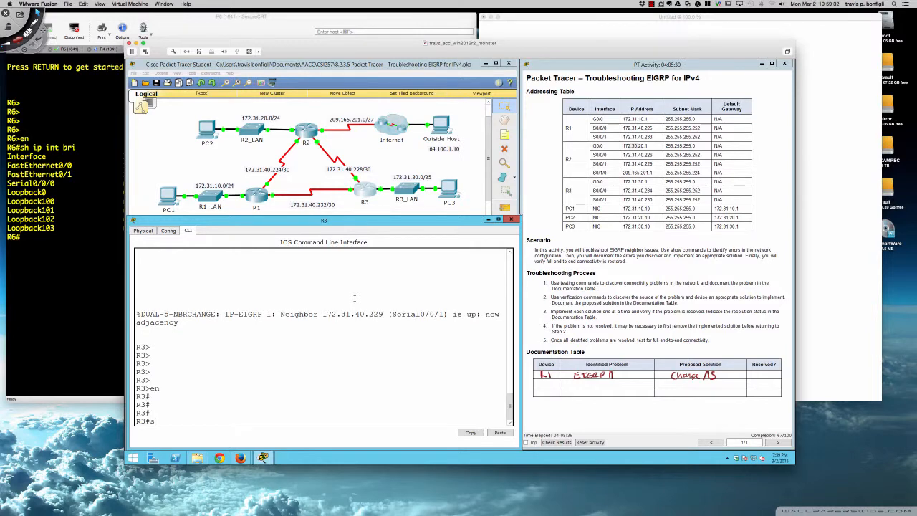
pyautogui.press('Return')
pyautogui.press('space')
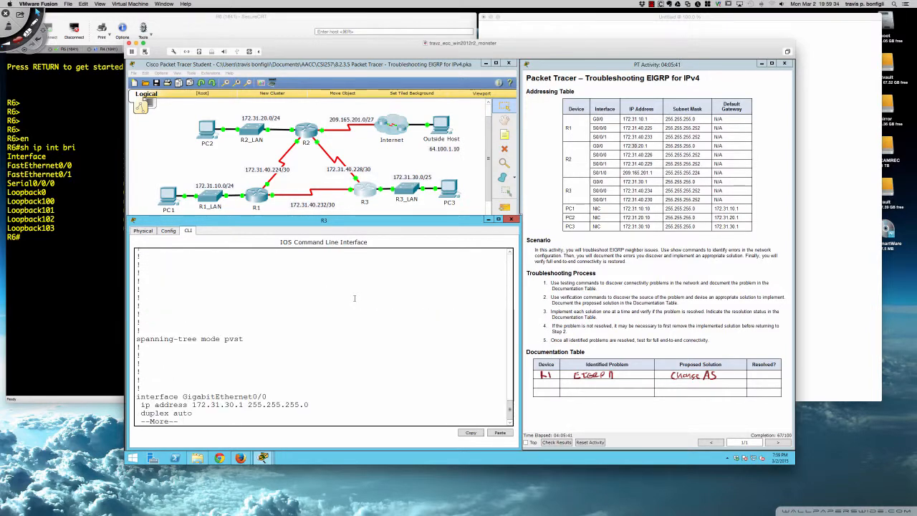
pyautogui.press('space')
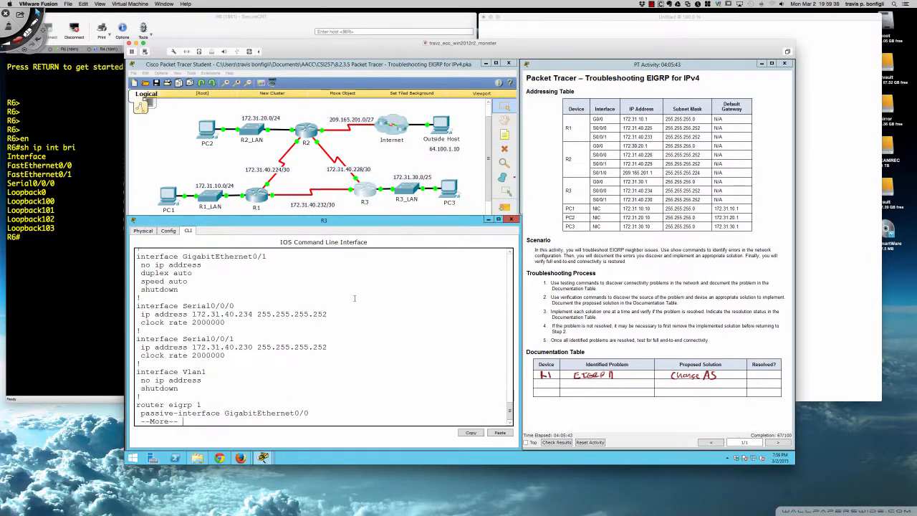
pyautogui.press('Return')
pyautogui.press('Return')
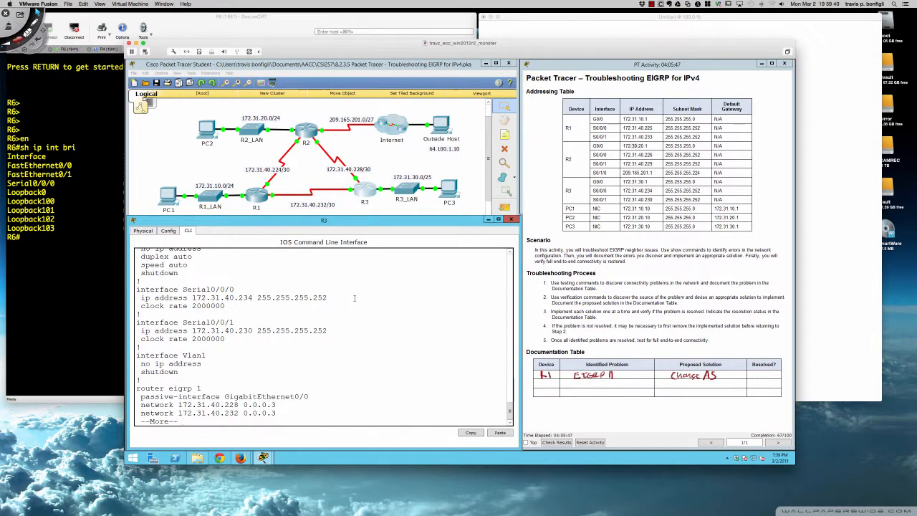
pyautogui.press('Return')
# Step: Switch to the R6 session in SecureCRT and enter privileged EXEC mode with en
pyautogui.click(56, 251)
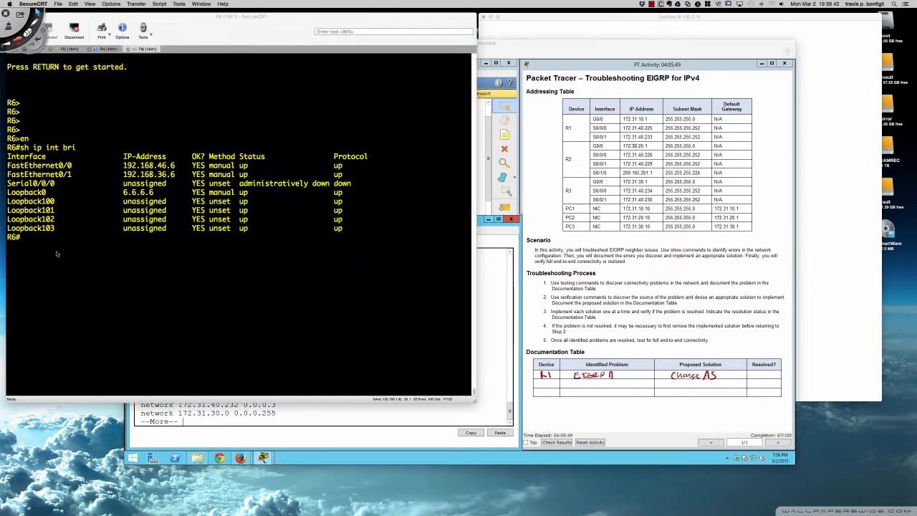
pyautogui.press('Return')
pyautogui.press('Return')
pyautogui.press('Return')
pyautogui.press('Return')
pyautogui.press('Return')
pyautogui.press('Return')
pyautogui.press('Return')
pyautogui.press('Return')
pyautogui.press('Return')
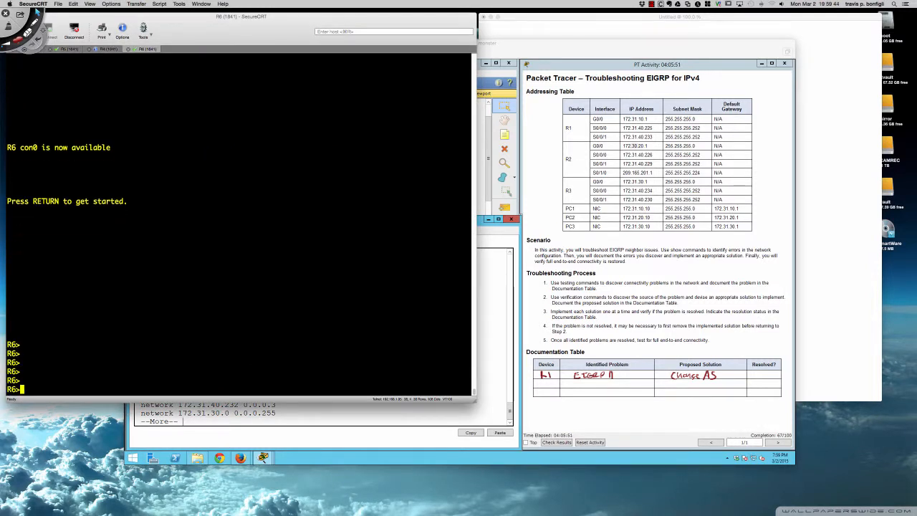
pyautogui.write('en')
pyautogui.press('Return')
pyautogui.press('Return')
pyautogui.press('Return')
pyautogui.press('Return')
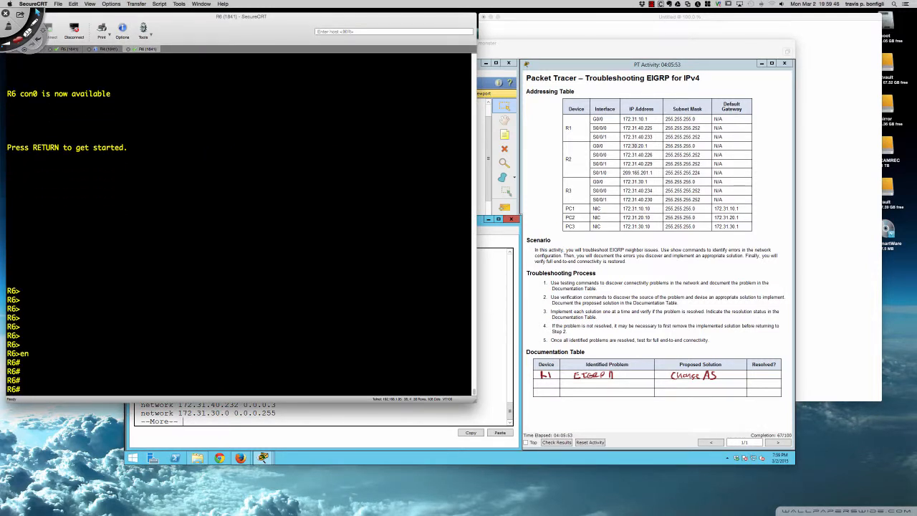
# Step: Show R6's running configuration with sh run and page down to its IPv4 and IPv6 EIGRP sections
pyautogui.write('sh run')
pyautogui.press('Return')
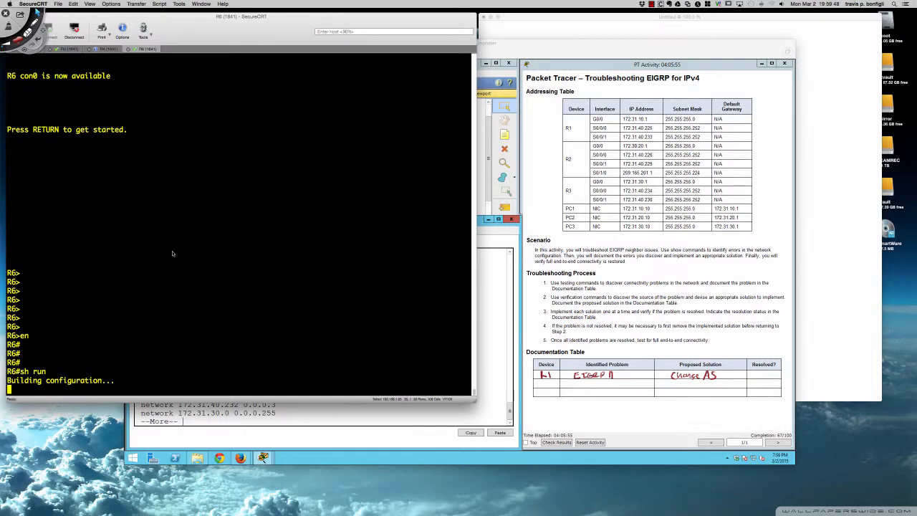
pyautogui.press('space')
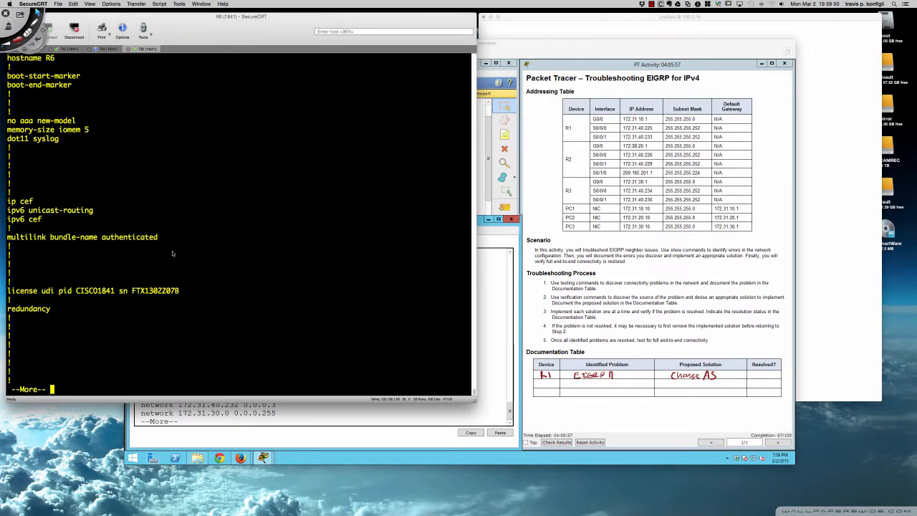
pyautogui.press('space')
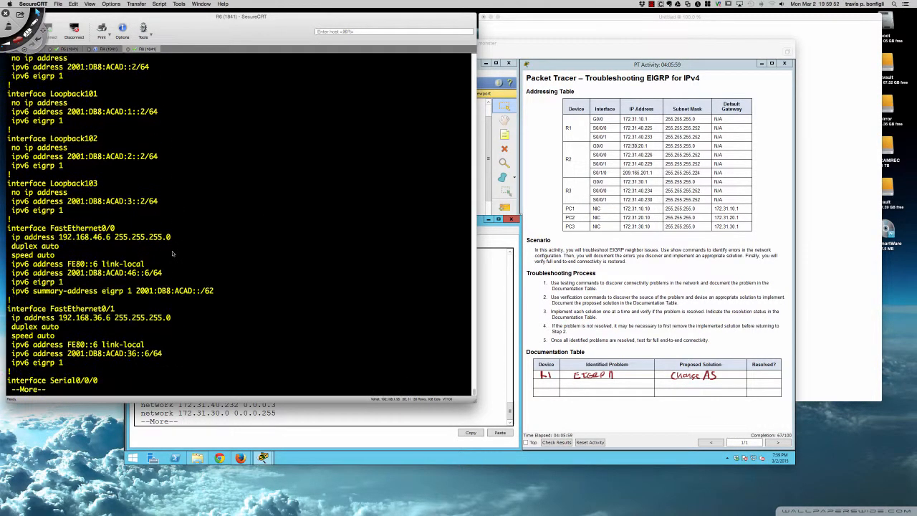
pyautogui.press('space')
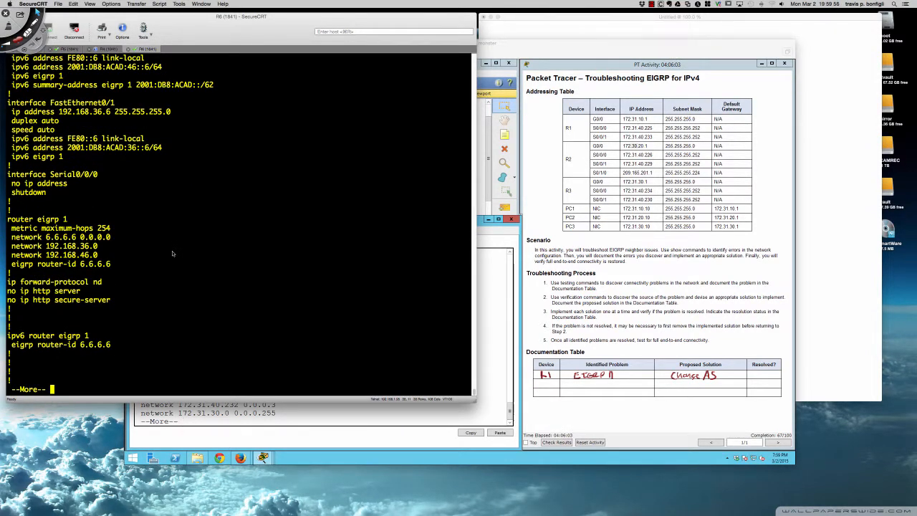
# Step: Quit R6's configuration listing, display only its EIGRP lines with sh run | section eigrp, and highlight the router eigrp 1 block
pyautogui.press('q')
pyautogui.press('Return')
pyautogui.press('Return')
pyautogui.press('Return')
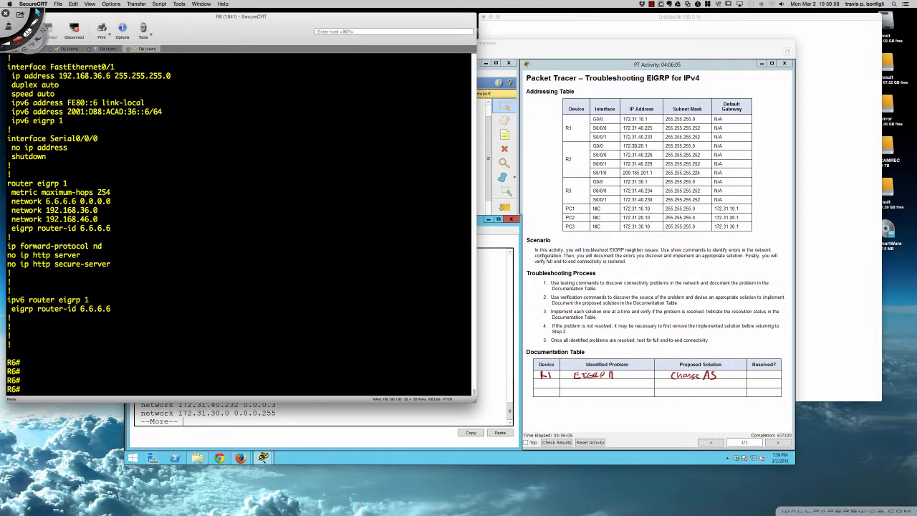
pyautogui.press('Return')
pyautogui.press('Return')
pyautogui.press('Return')
pyautogui.write('sh run ')
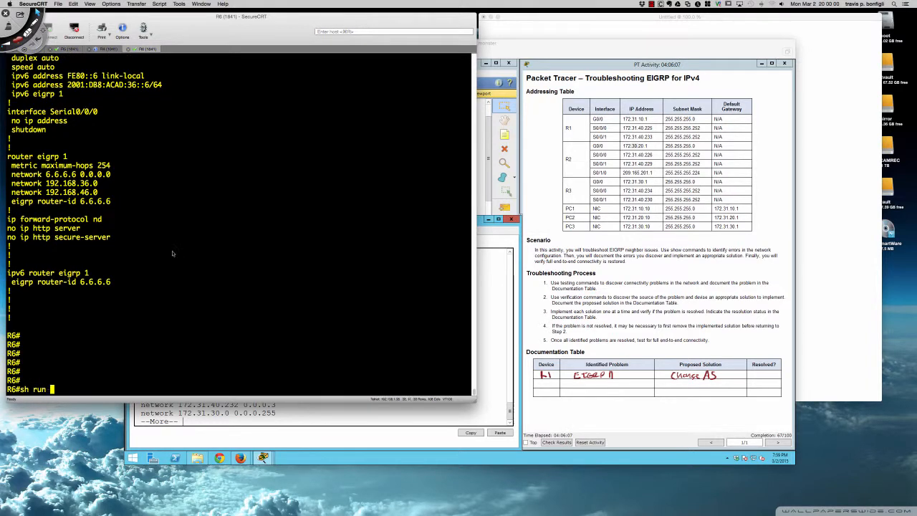
pyautogui.write('| sec')
pyautogui.press('Tab')
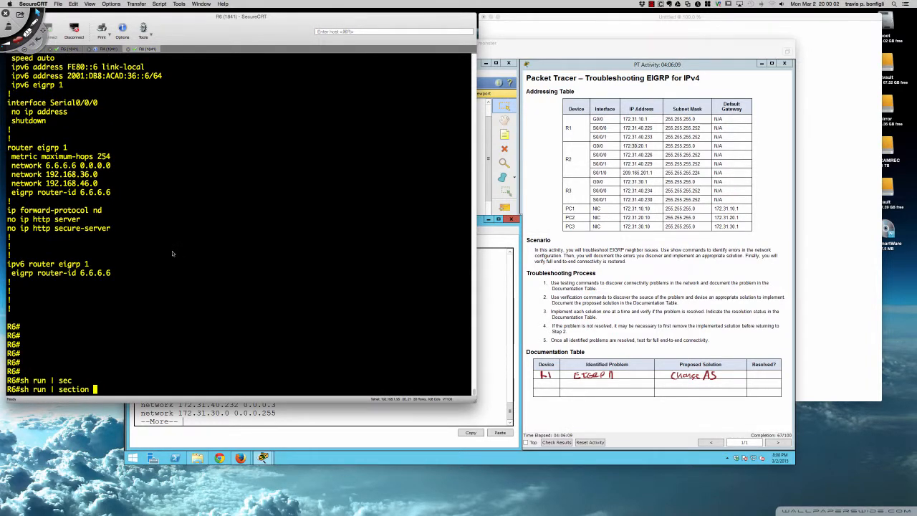
pyautogui.write('eigrp')
pyautogui.press('Return')
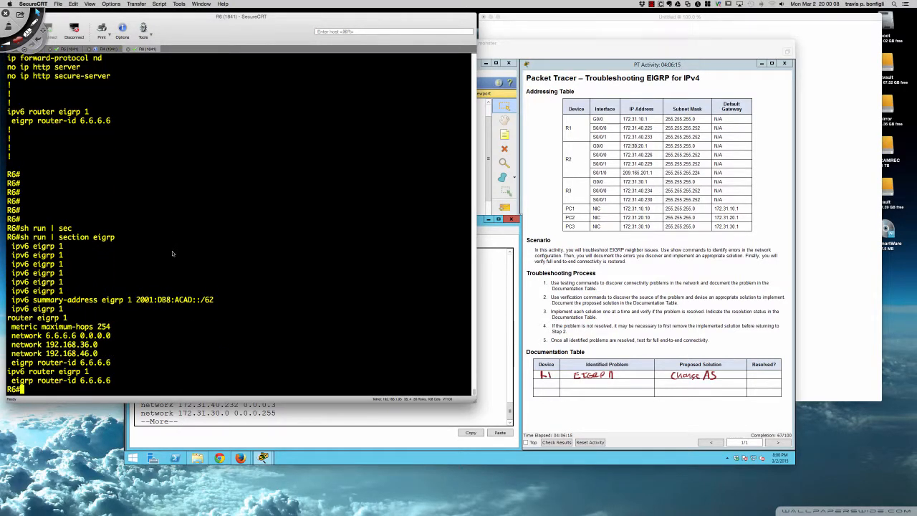
pyautogui.moveTo(9, 317); pyautogui.dragTo(122, 372)
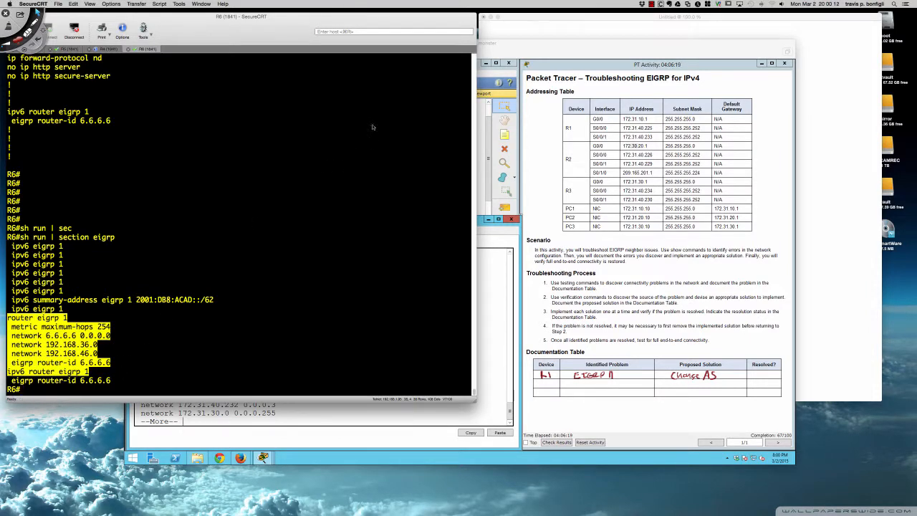
# Step: Return to R3 in Packet Tracer, advance the running configuration past router eigrp 1, and examine the passive-interface GigabitEthernet0/0 line
pyautogui.click(491, 307)
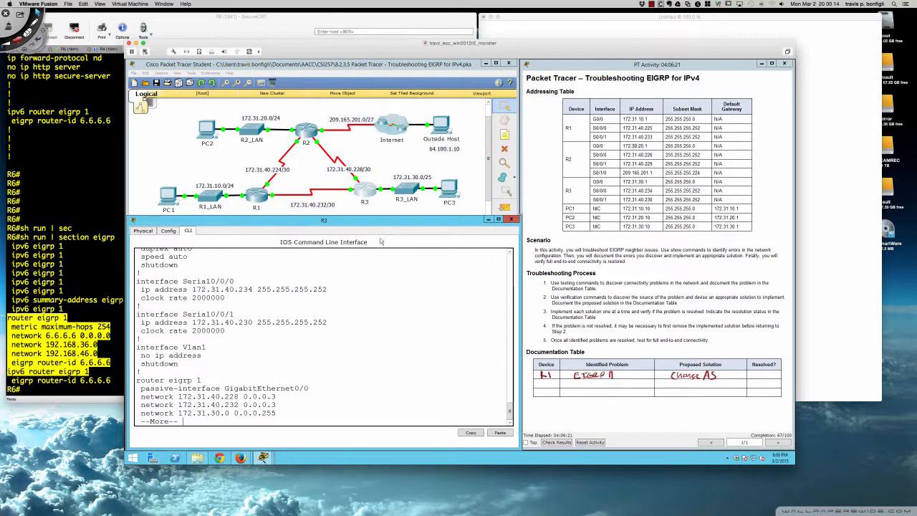
pyautogui.press('Return')
pyautogui.press('Return')
pyautogui.press('Return')
pyautogui.press('Return')
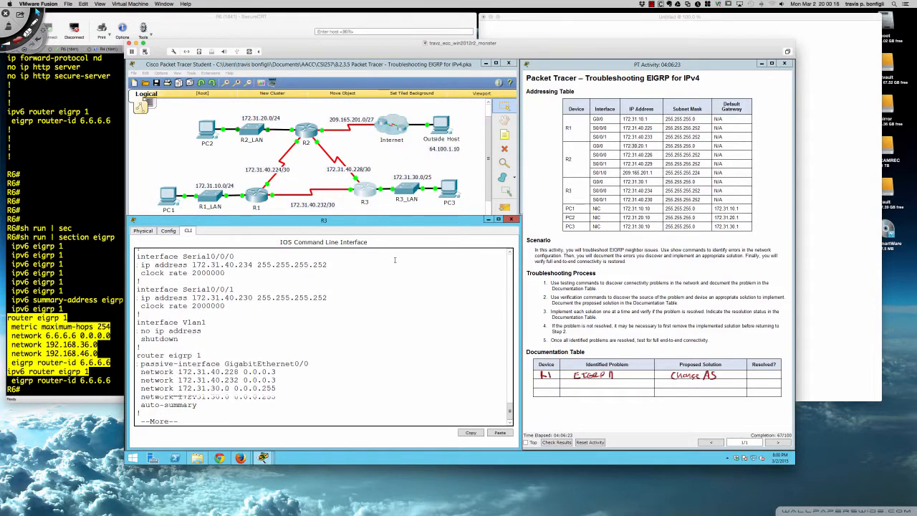
pyautogui.moveTo(164, 364); pyautogui.dragTo(240, 364)
pyautogui.click(222, 355)
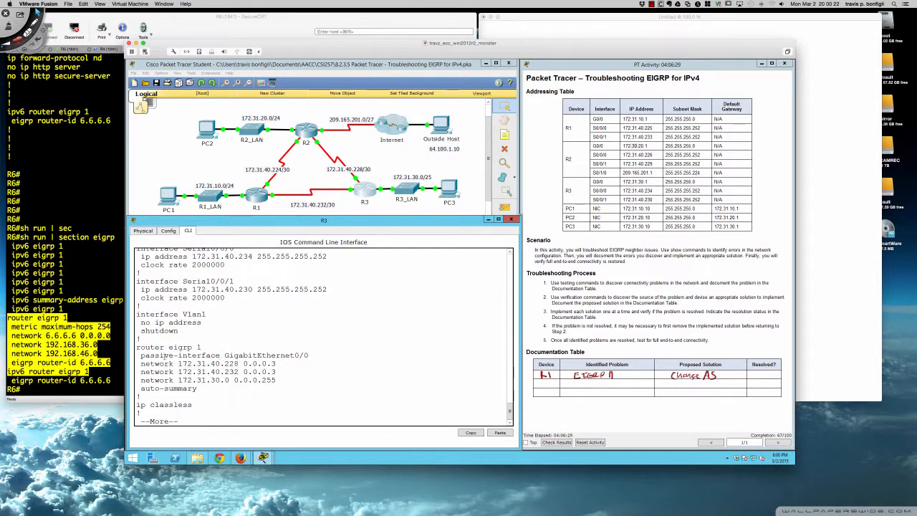
pyautogui.moveTo(141, 355); pyautogui.dragTo(311, 355)
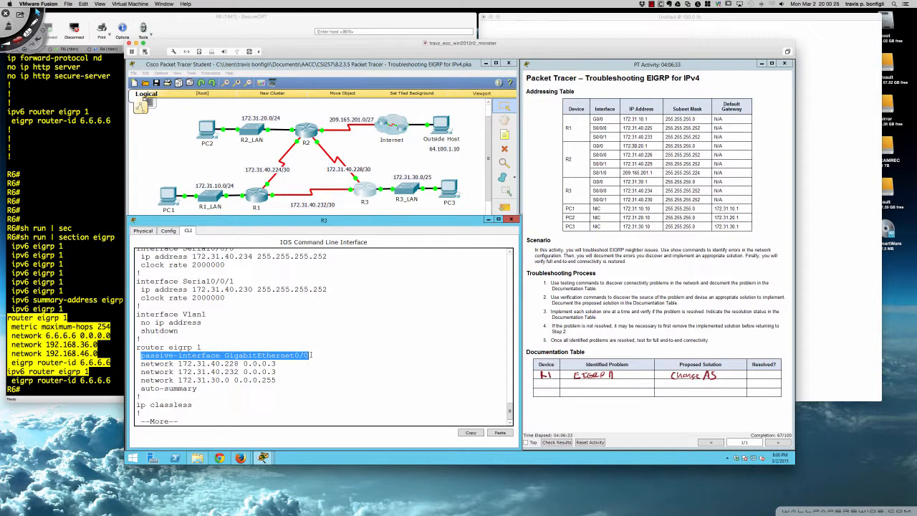
# Step: Check the addresses and wildcard masks in R3's network statements for 172.31.40.228, 172.31.40.232 and 172.31.30.0
pyautogui.click(225, 363)
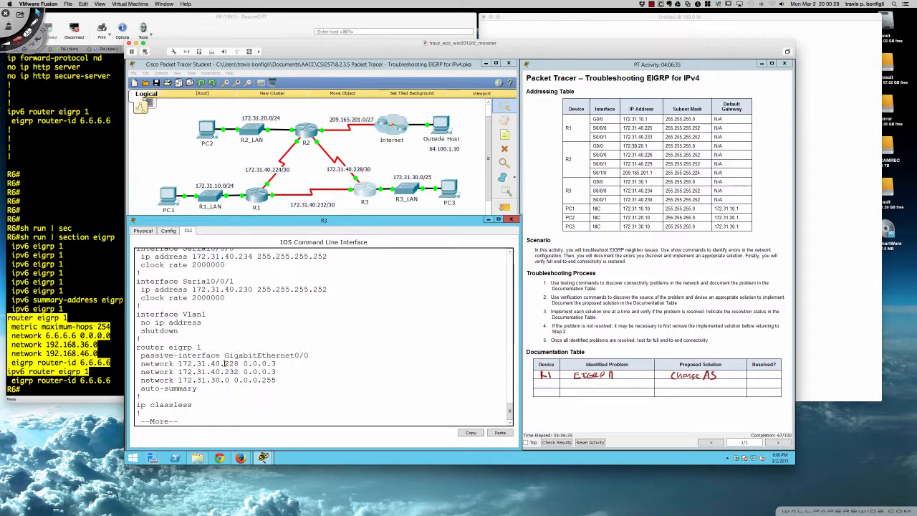
pyautogui.moveTo(178, 363); pyautogui.dragTo(240, 364)
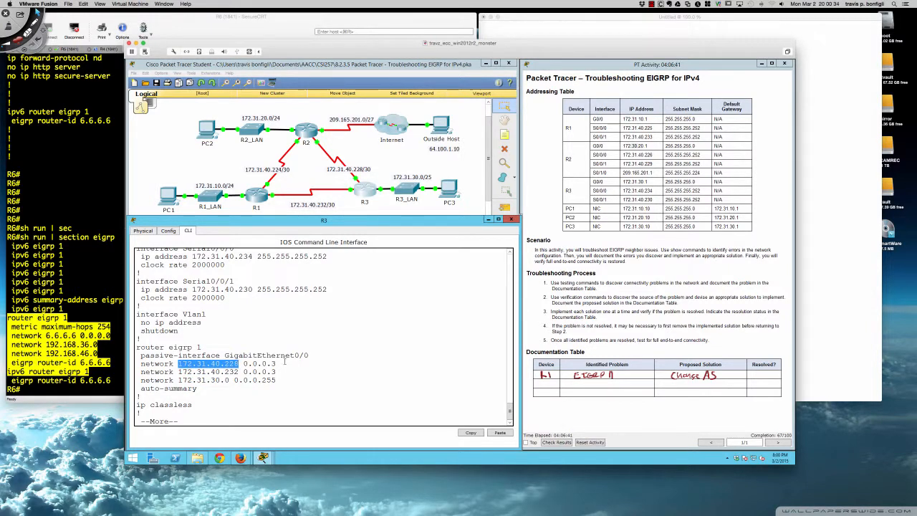
pyautogui.moveTo(275, 363); pyautogui.dragTo(257, 363)
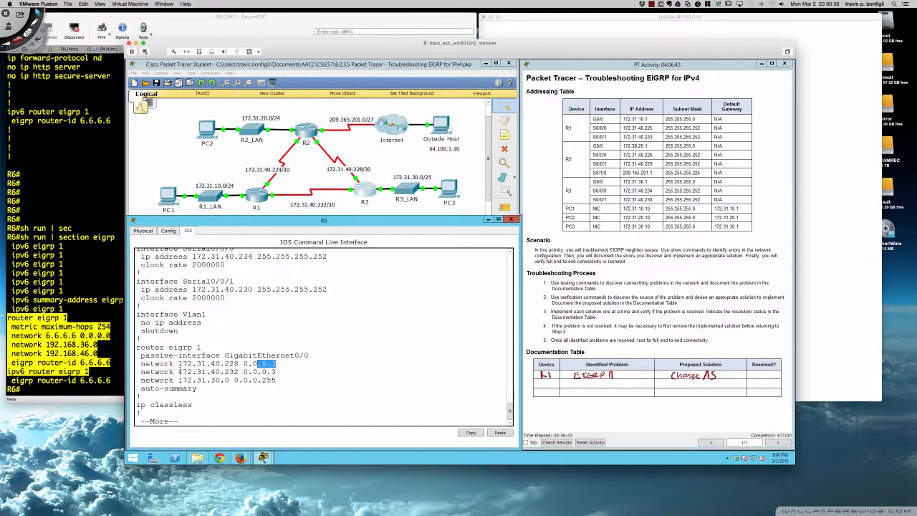
pyautogui.moveTo(179, 371); pyautogui.dragTo(239, 371)
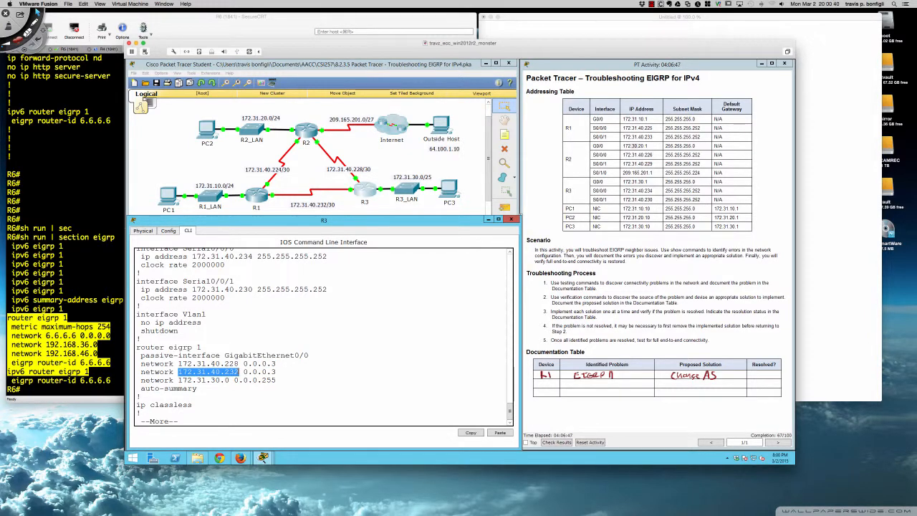
pyautogui.moveTo(242, 372); pyautogui.dragTo(275, 371)
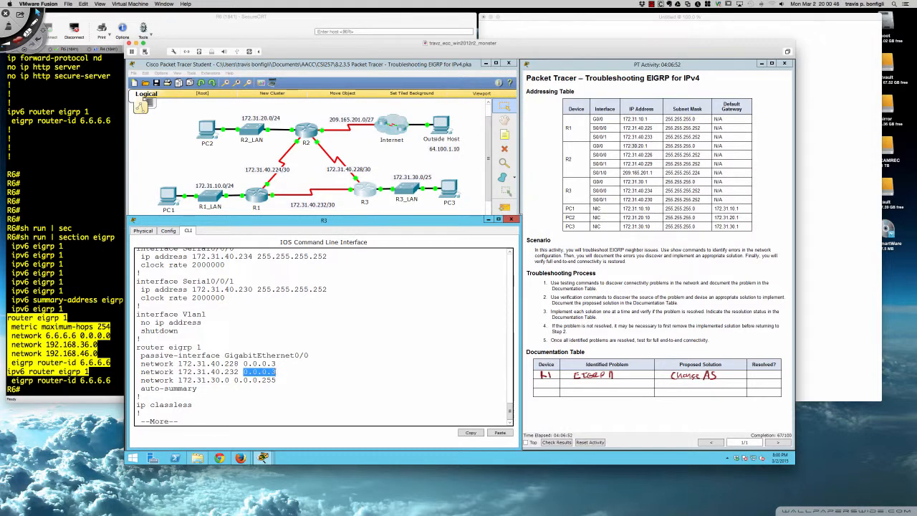
pyautogui.moveTo(178, 380); pyautogui.dragTo(276, 381)
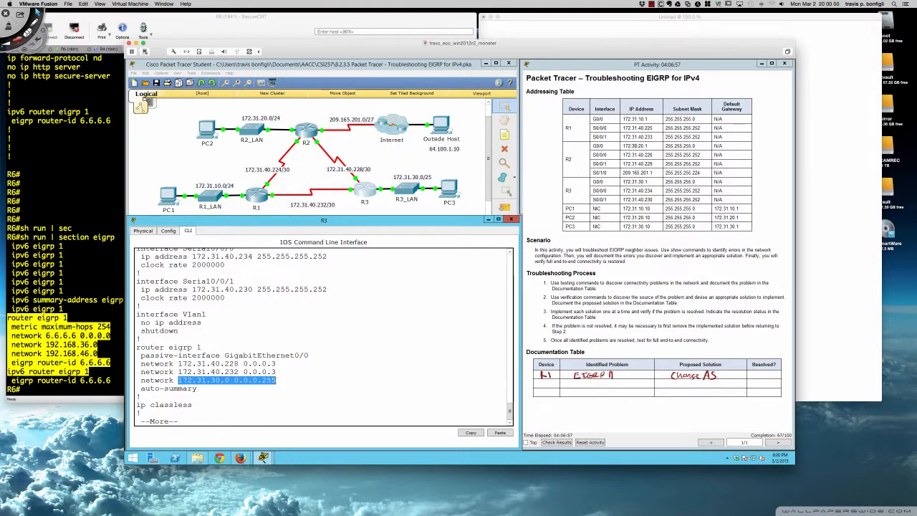
pyautogui.click(285, 387)
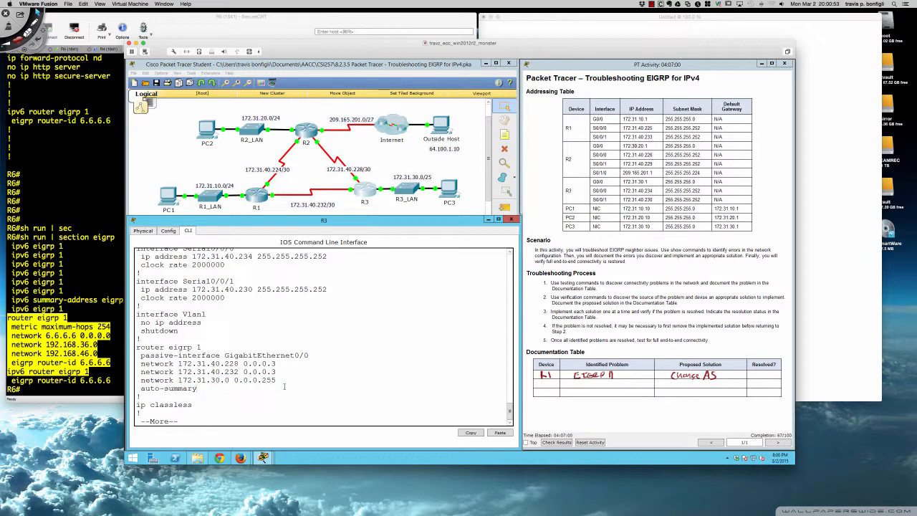
# Step: Finish R3's configuration listing and start the running configuration display again with sh run
pyautogui.click(359, 355)
pyautogui.press('Return')
pyautogui.press('Return')
pyautogui.press('Return')
pyautogui.press('Return')
pyautogui.press('Return')
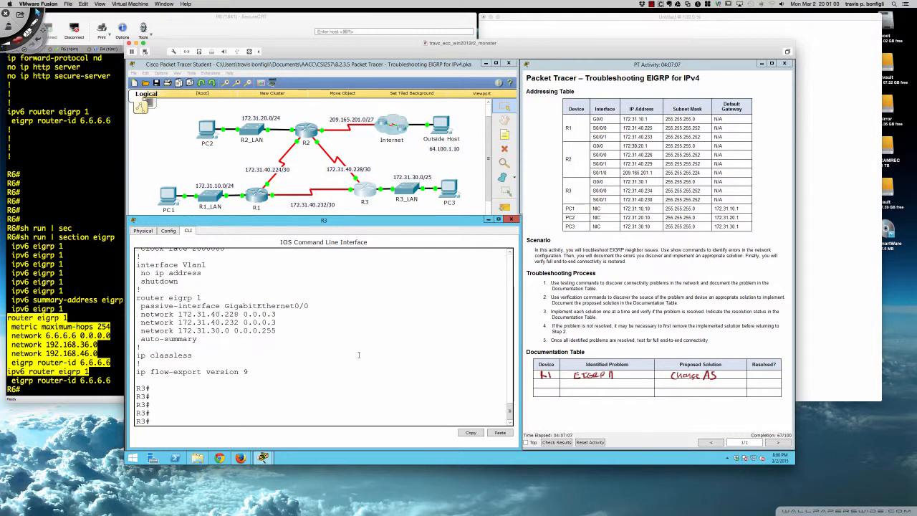
pyautogui.write('sh run')
pyautogui.press('Return')
pyautogui.press('space')
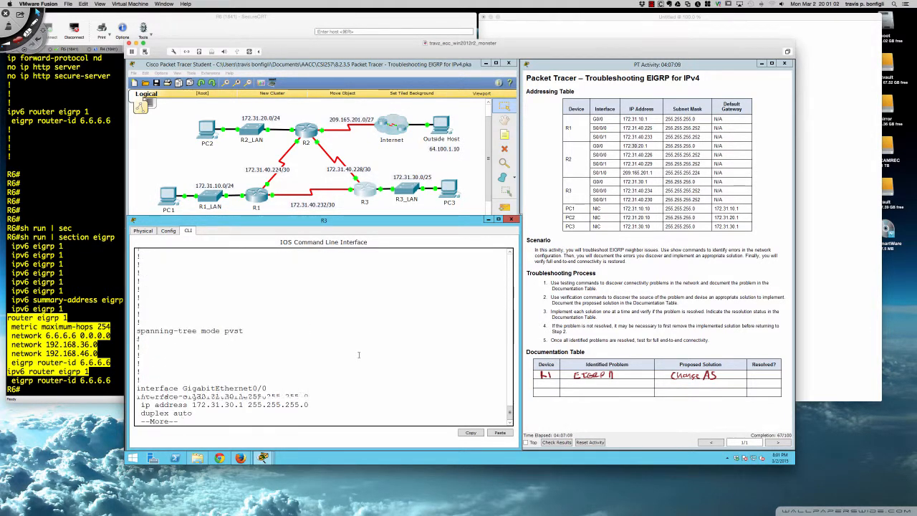
# Step: Quit the listing, show R3's routing table with sh ip route, and examine the next hops of its EIGRP and default routes
pyautogui.write('qsh ip route')
pyautogui.press('Return')
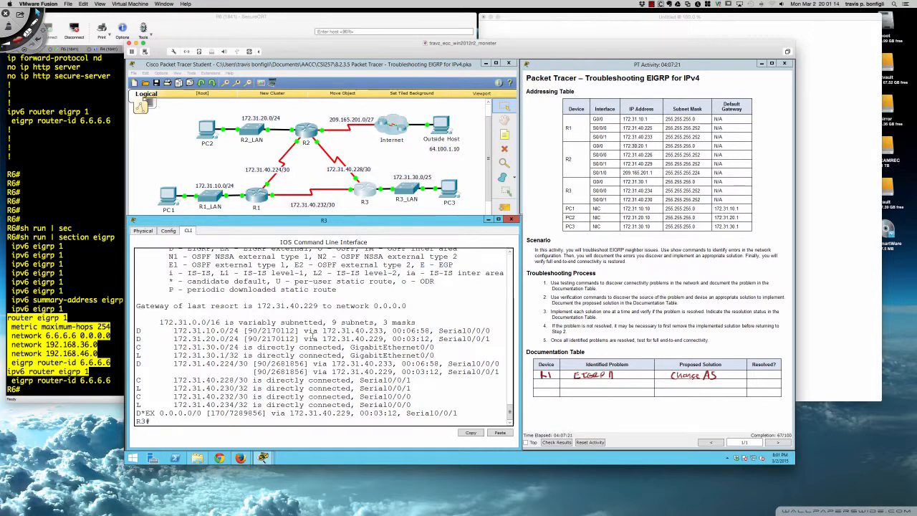
pyautogui.moveTo(327, 331); pyautogui.dragTo(383, 331)
pyautogui.moveTo(327, 339); pyautogui.dragTo(382, 339)
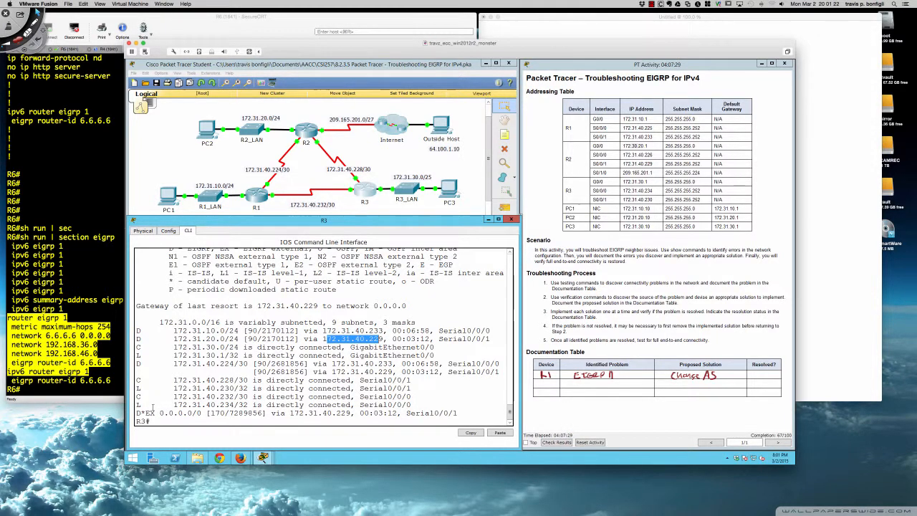
pyautogui.moveTo(136, 413); pyautogui.dragTo(401, 413)
# Step: Go back to the router eigrp 1 section in R3's earlier output and highlight the auto-summary line
pyautogui.scroll(10, 281, 363)
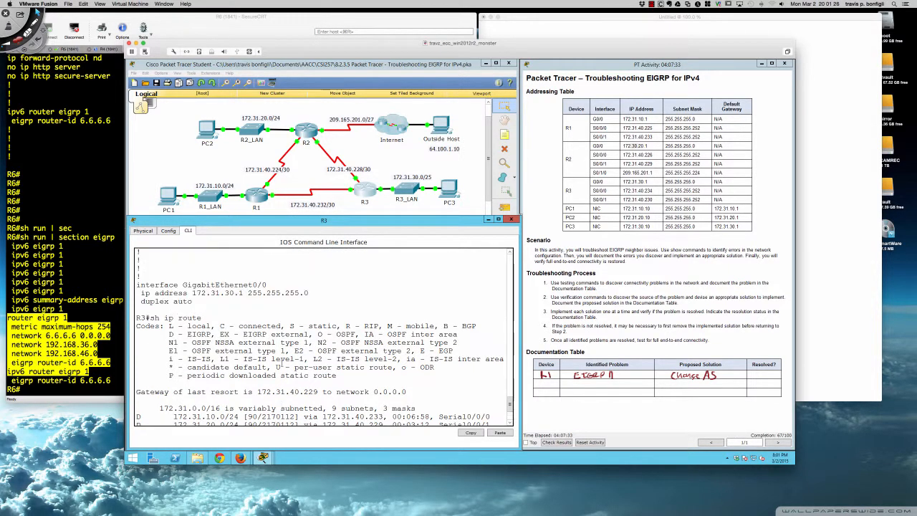
pyautogui.scroll(15, 282, 363)
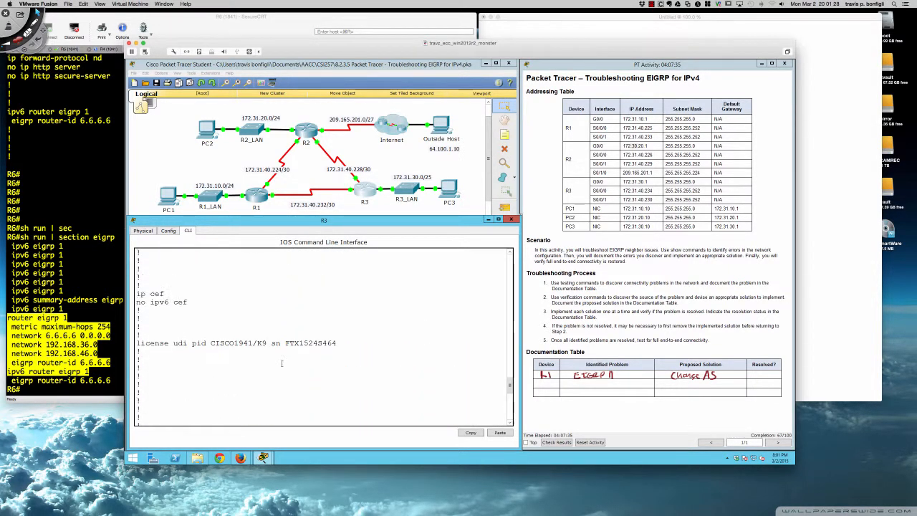
pyautogui.scroll(3, 282, 363)
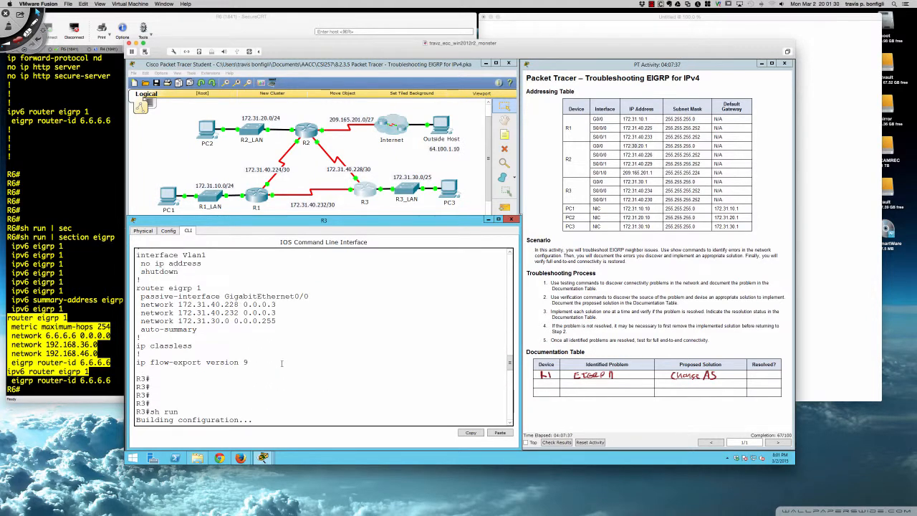
pyautogui.moveTo(197, 328); pyautogui.dragTo(140, 329)
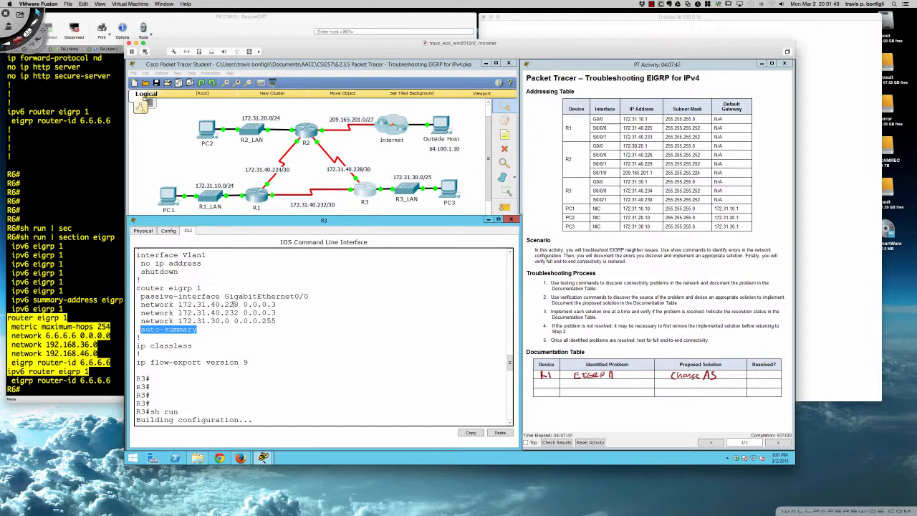
# Step: Show the routing tables of R3 and R1 with sh ip route and inspect R1's route to 172.31.30.0/24
pyautogui.write('sh ip route')
pyautogui.press('Return')
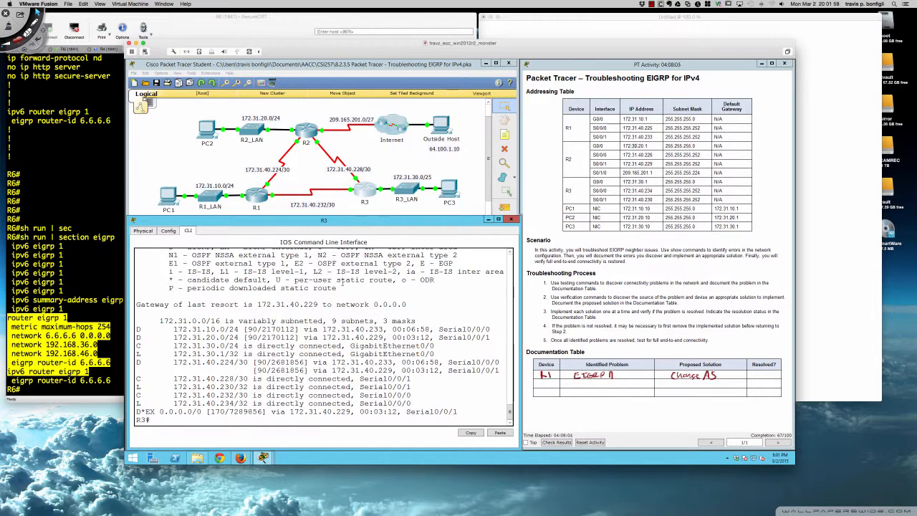
pyautogui.click(253, 196)
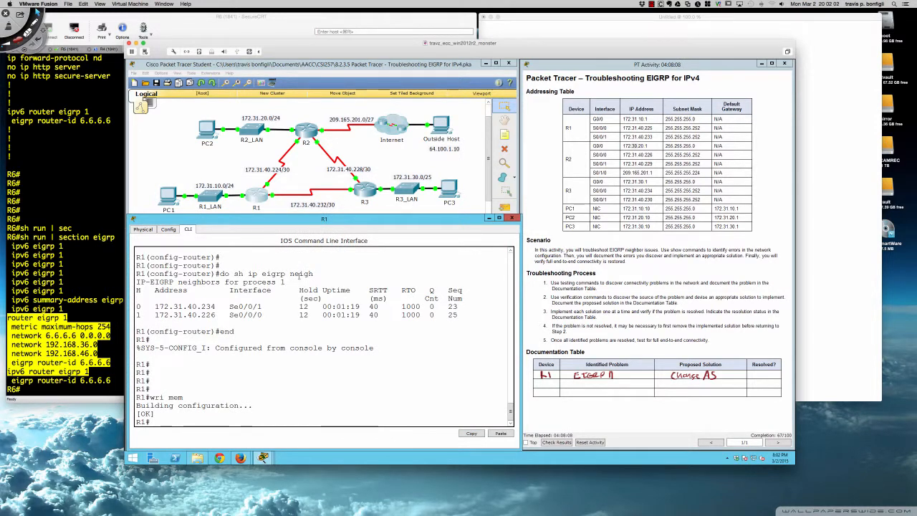
pyautogui.write('sh ip route')
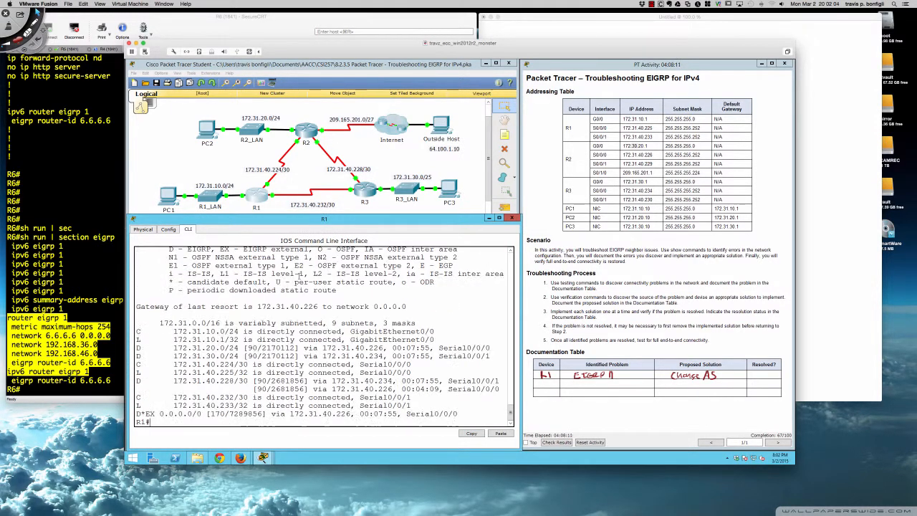
pyautogui.press('Return')
pyautogui.moveTo(138, 355); pyautogui.dragTo(388, 356)
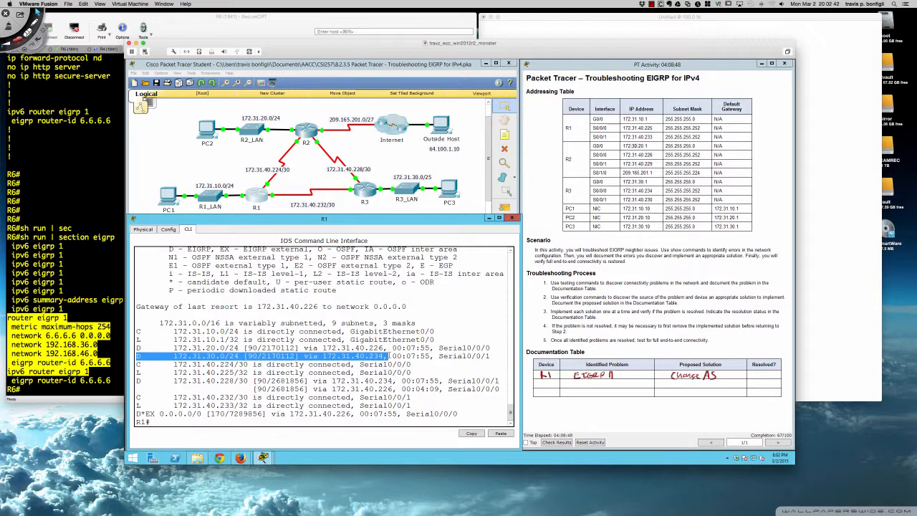
pyautogui.click(388, 356)
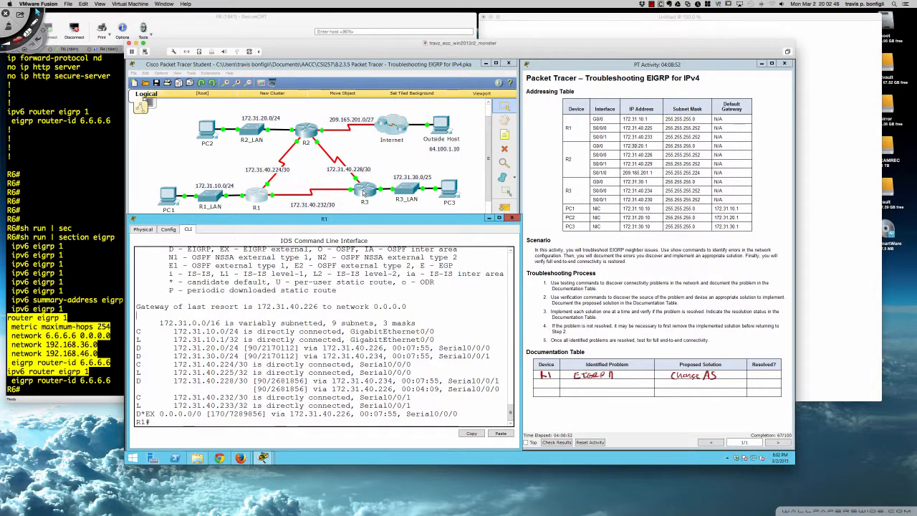
# Step: Enter EIGRP configuration mode on R3 with conf t and router eigrp 1
pyautogui.click(364, 192)
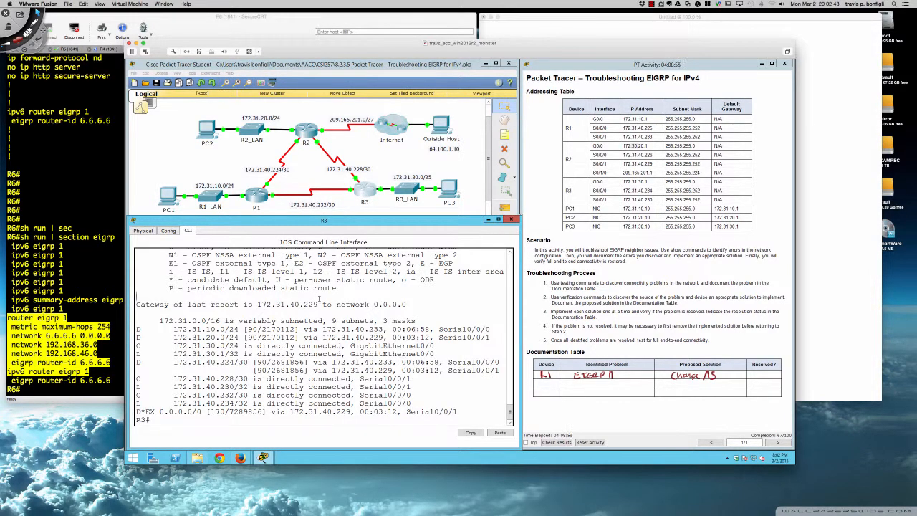
pyautogui.press('Return')
pyautogui.press('Return')
pyautogui.press('Return')
pyautogui.write('conf t')
pyautogui.press('Return')
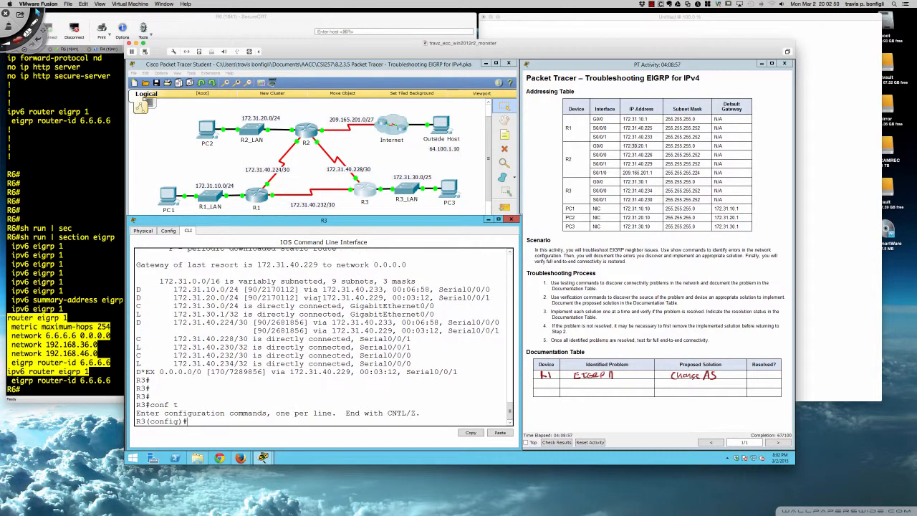
pyautogui.write('router eigrp 1')
pyautogui.press('Return')
# Step: Disable automatic route summarization in R3's EIGRP process with no auto-summary
pyautogui.write('no')
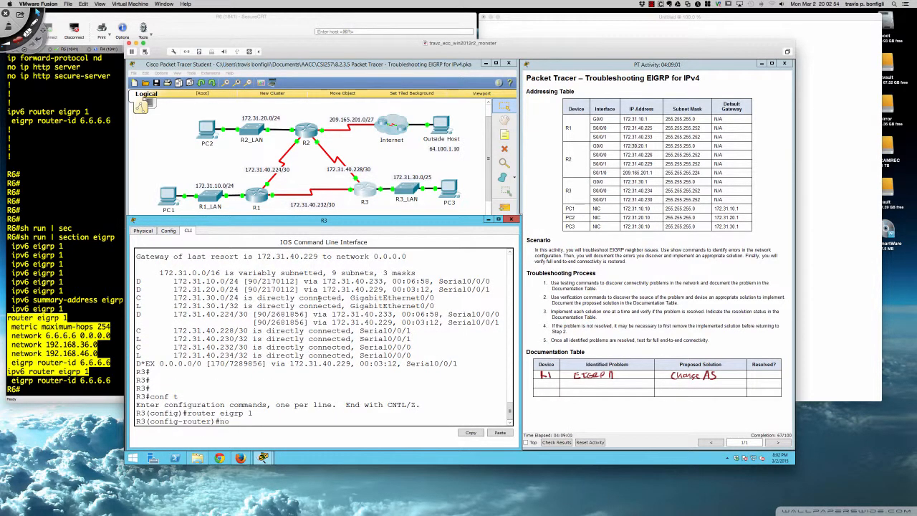
pyautogui.write(' auto')
pyautogui.press('Tab')
pyautogui.press('Return')
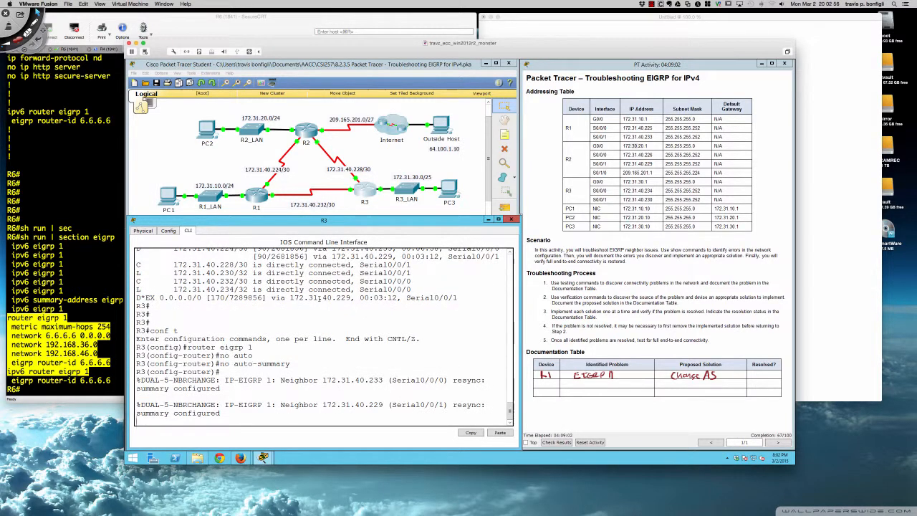
pyautogui.press('Return')
pyautogui.press('Return')
pyautogui.press('Return')
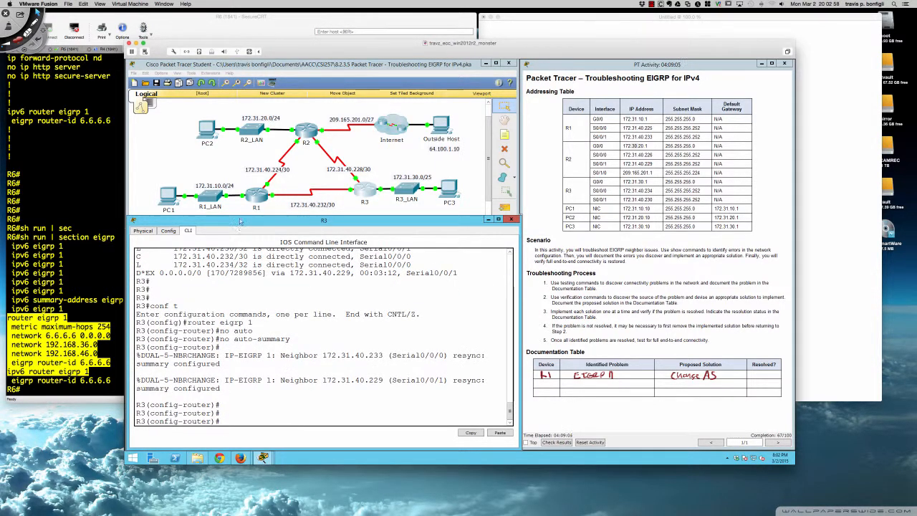
# Step: Recheck R1's routing table with sh ip route and bring the network topology back into view
pyautogui.click(257, 195)
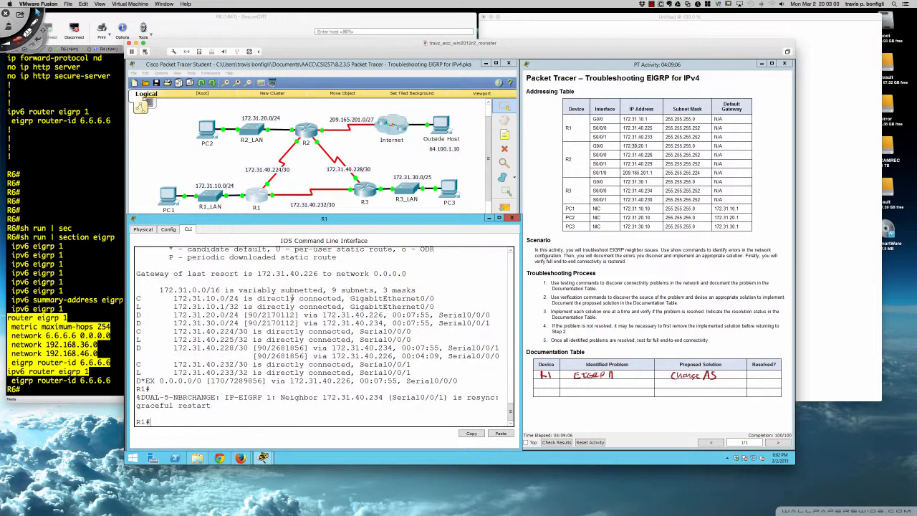
pyautogui.write('sh ip route')
pyautogui.press('Return')
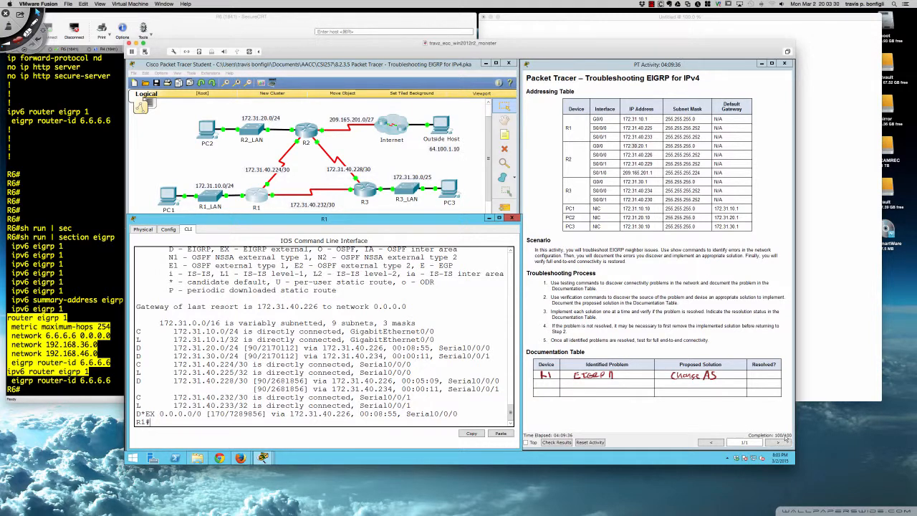
pyautogui.click(318, 196)
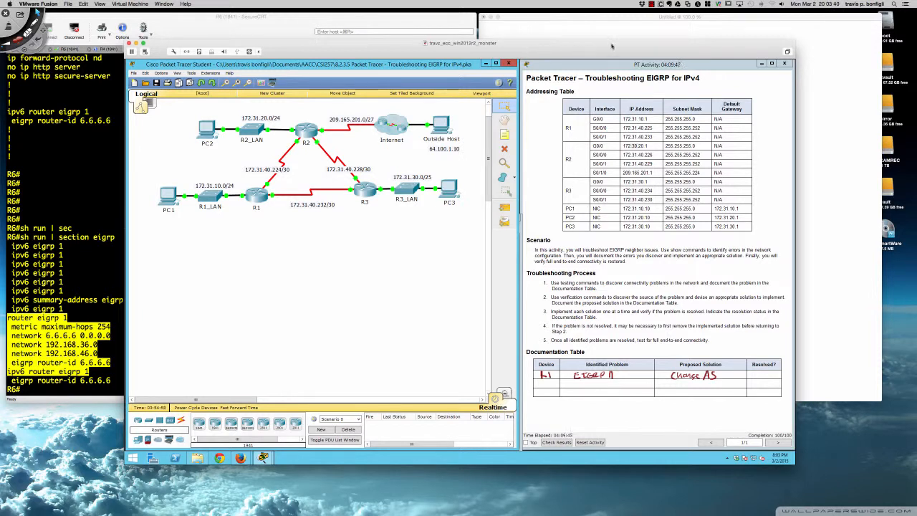
pyautogui.click(651, 5)
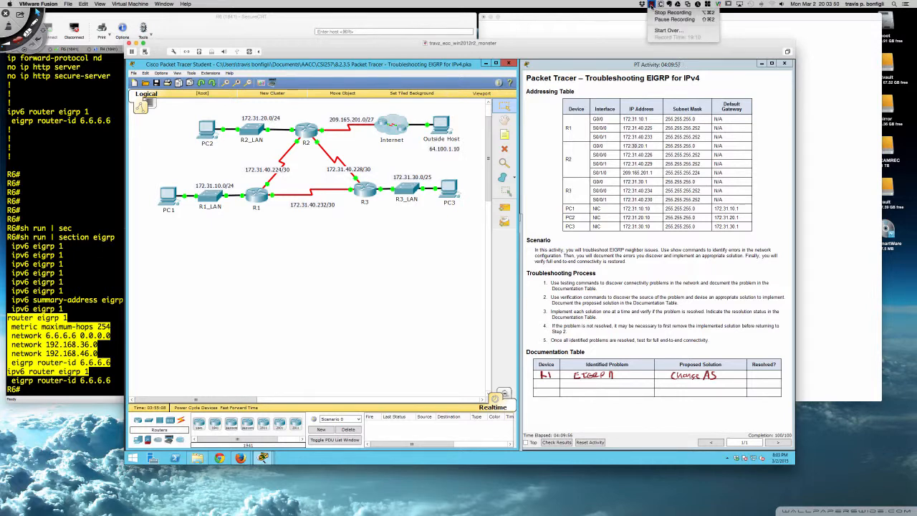